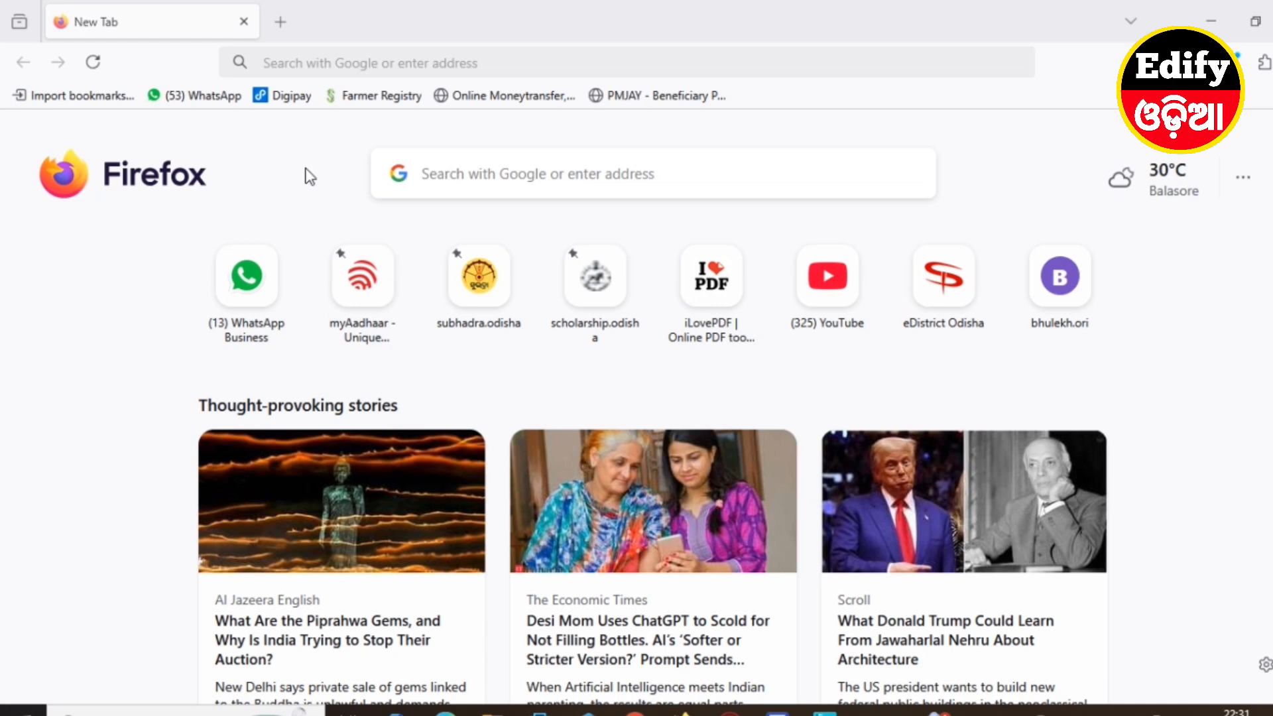
Step: Search Google for 'e district odisha' and open the eDistrict Odisha website
left_click(459, 179)
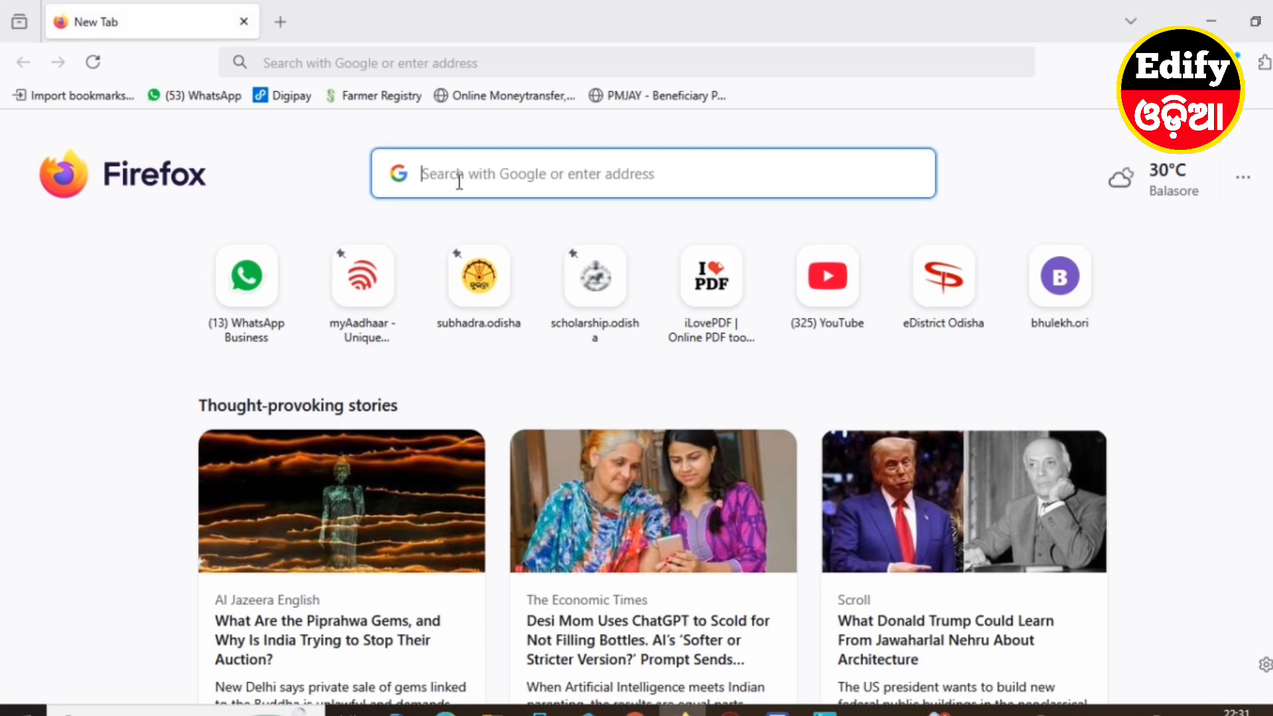
type("Edistrict.odisha.gov.in/")
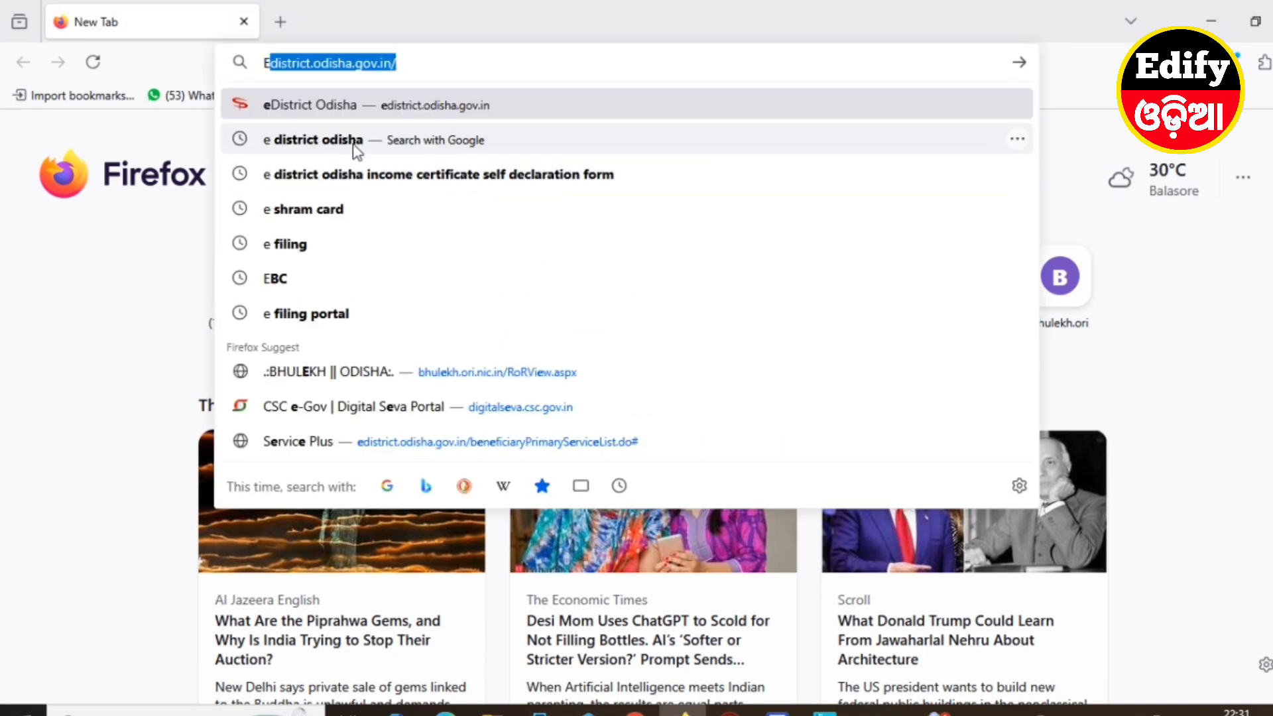
left_click(331, 141)
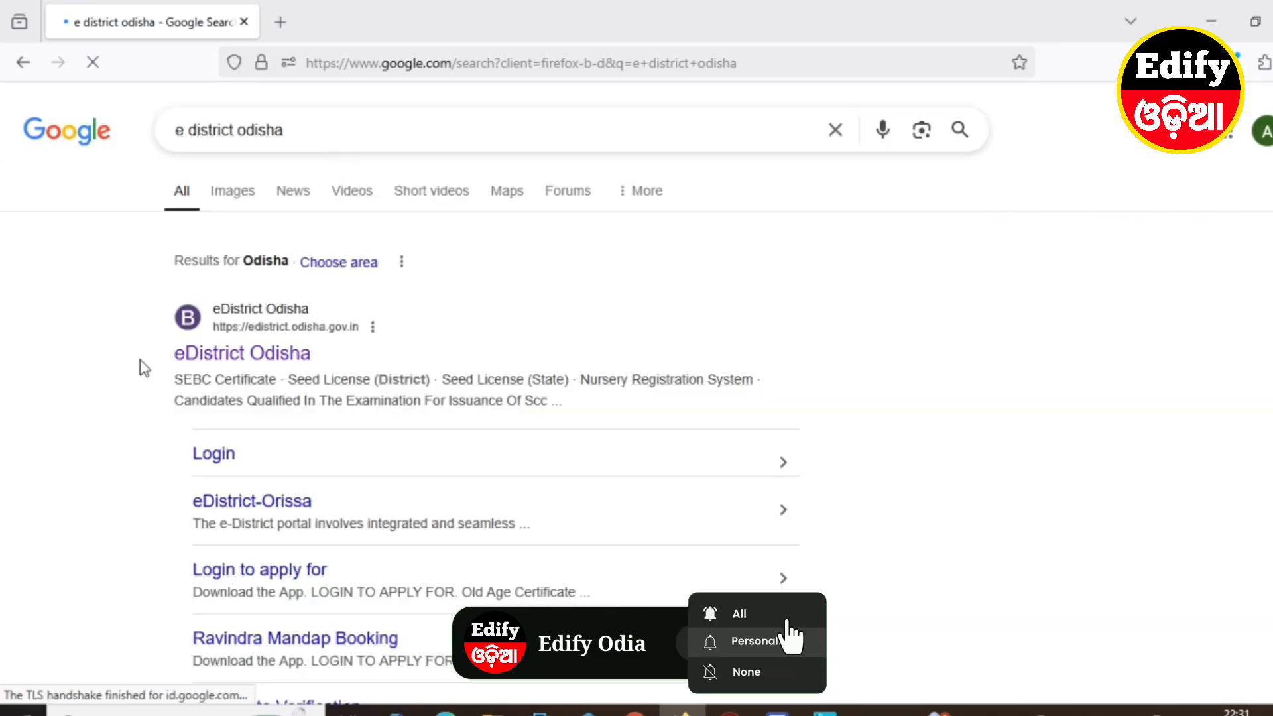
left_click(243, 358)
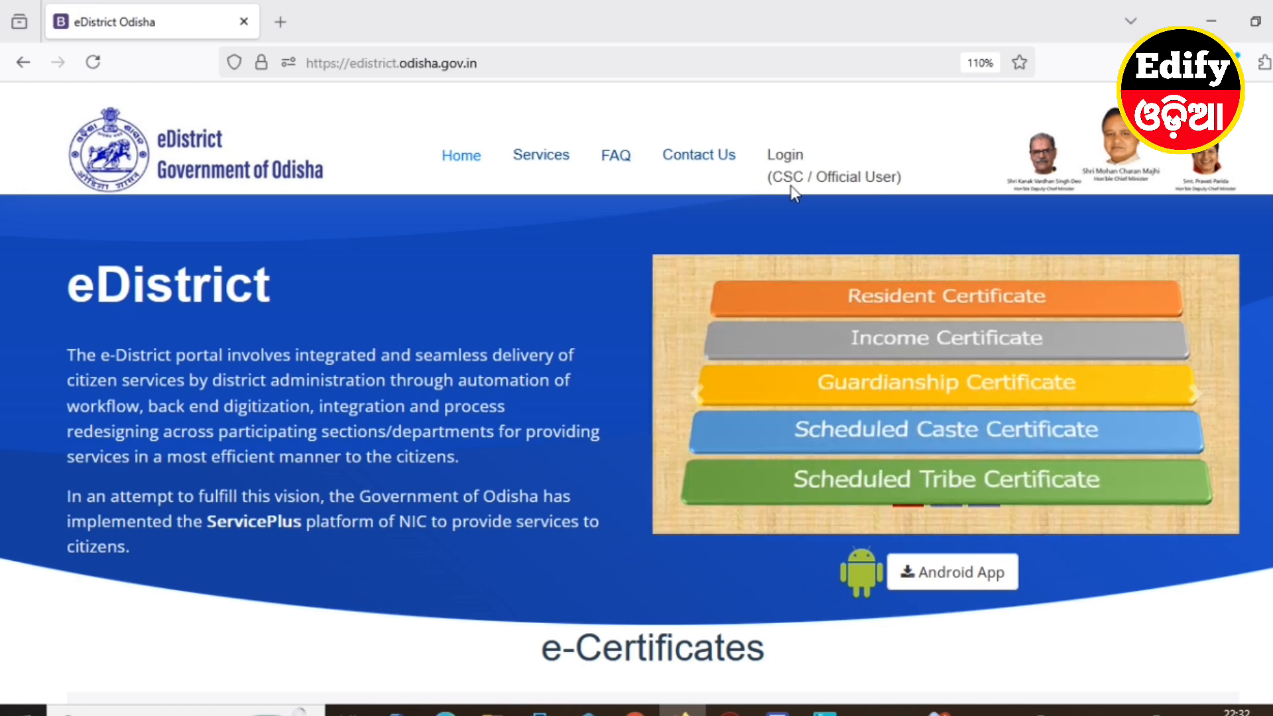
Step: Go to the ServicePlus login page via Login (CSC / Official User)
left_click(789, 158)
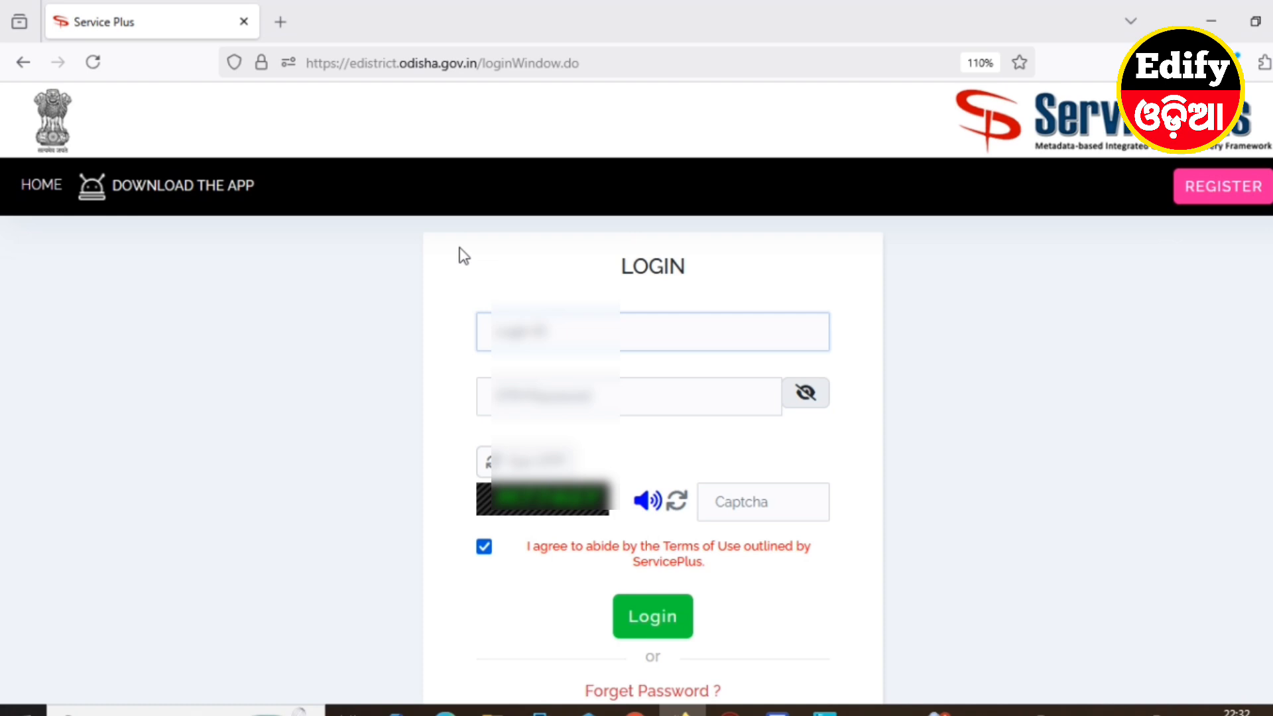
left_click(464, 255)
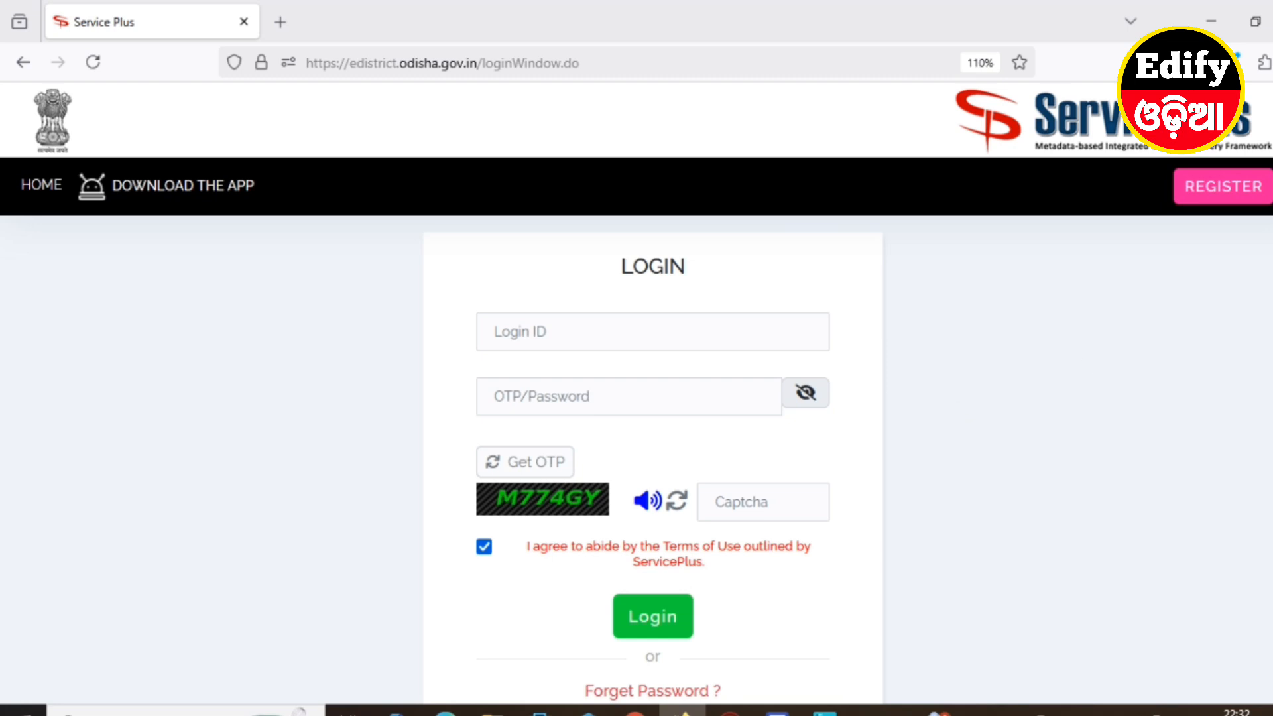
Step: Open the new citizen registration form and fill in the full name and mobile number
left_click(1210, 191)
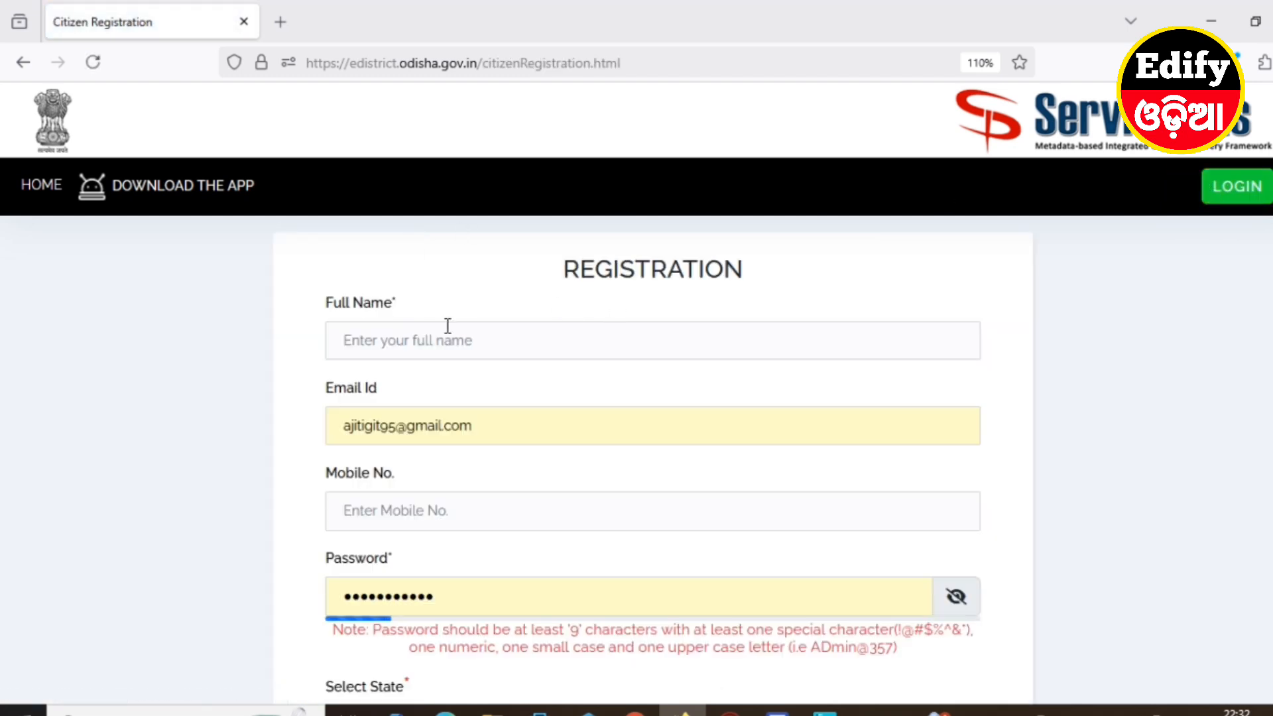
left_click(375, 341)
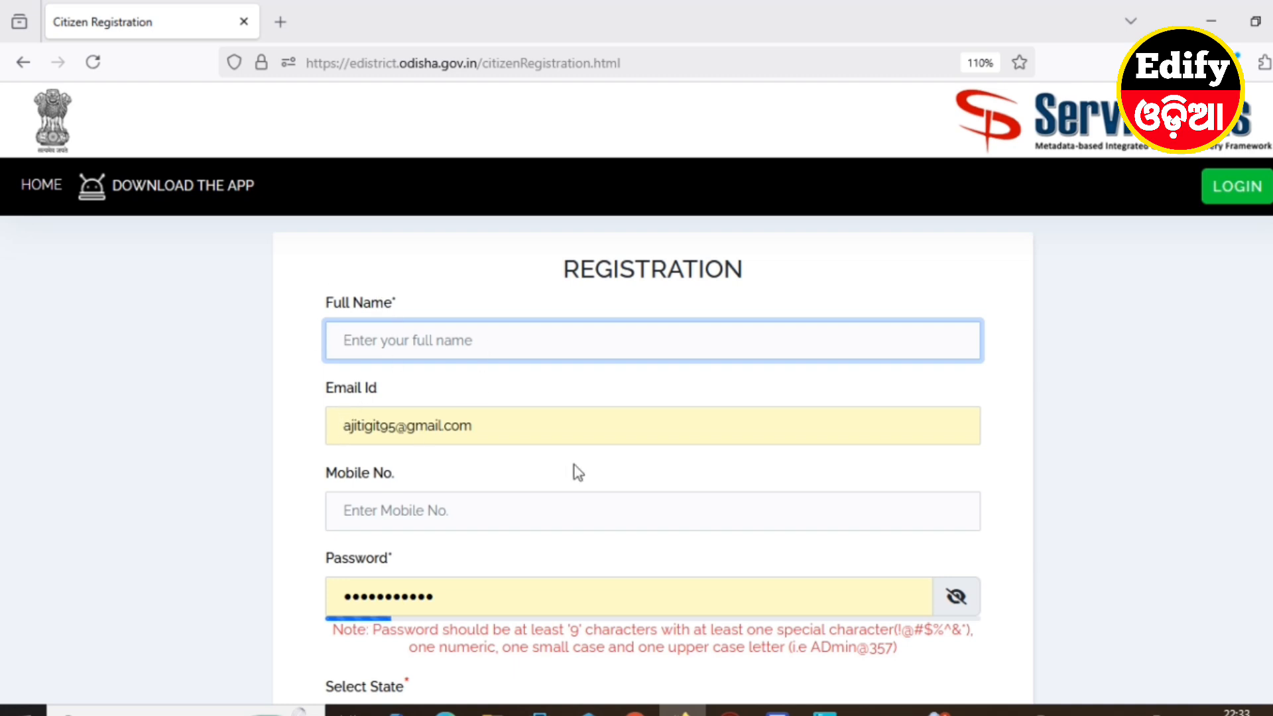
left_click(376, 508)
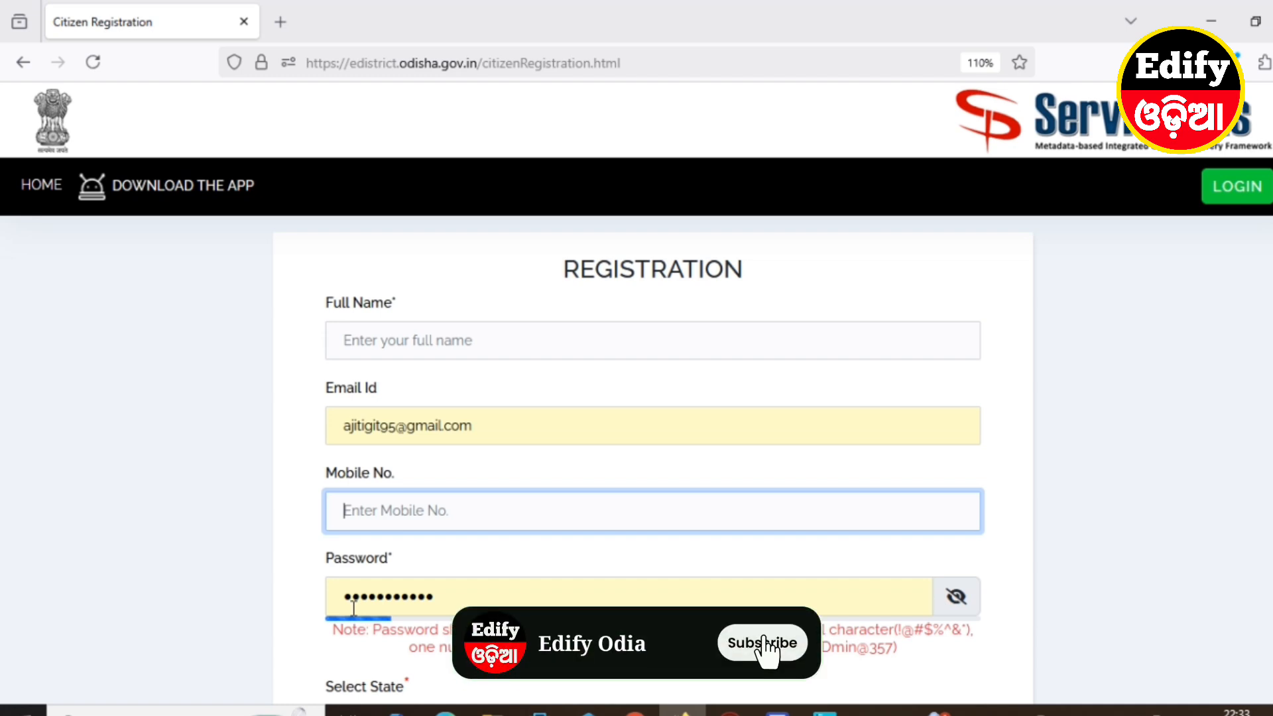
Step: Select ODISHA as the state and move to the captcha box
scroll(354, 607, "down", 2)
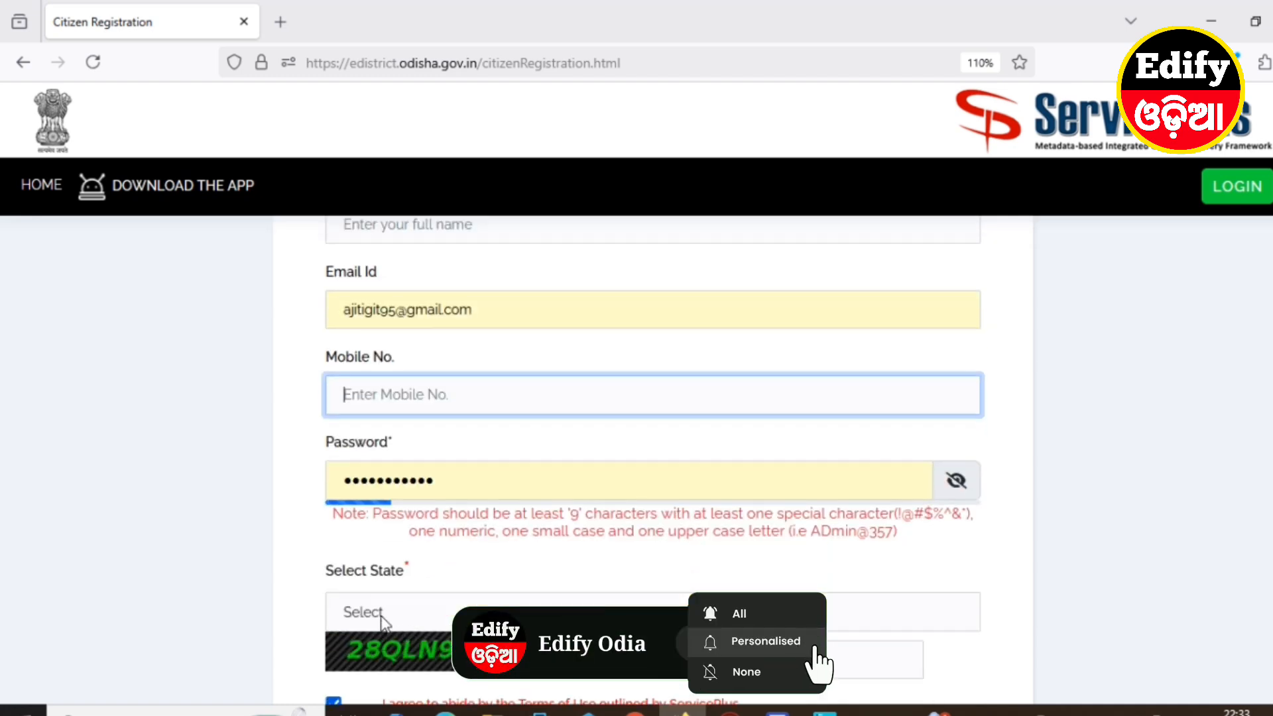
left_click(353, 610)
scroll(386, 446, "down", 5)
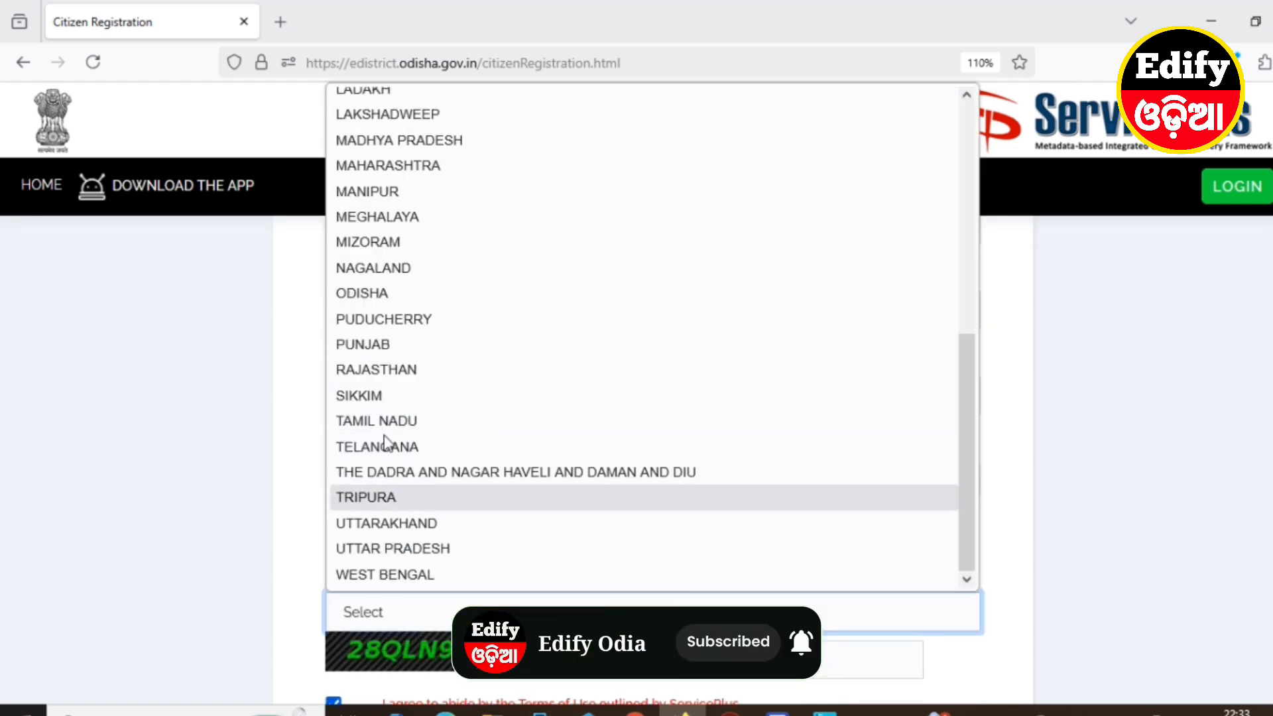
left_click(364, 294)
scroll(571, 550, "down", 2)
left_click(704, 544)
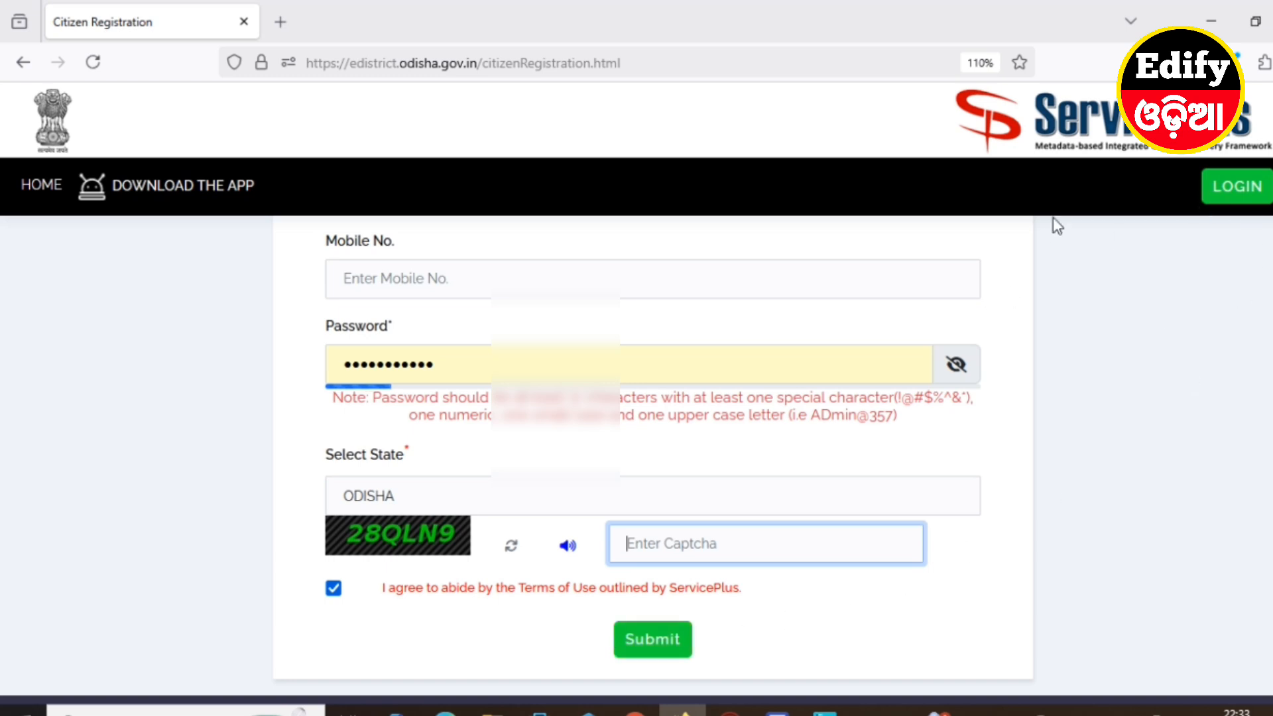
Step: Return to the login page and fill the login ID and password from the browser's saved login
left_click(1236, 186)
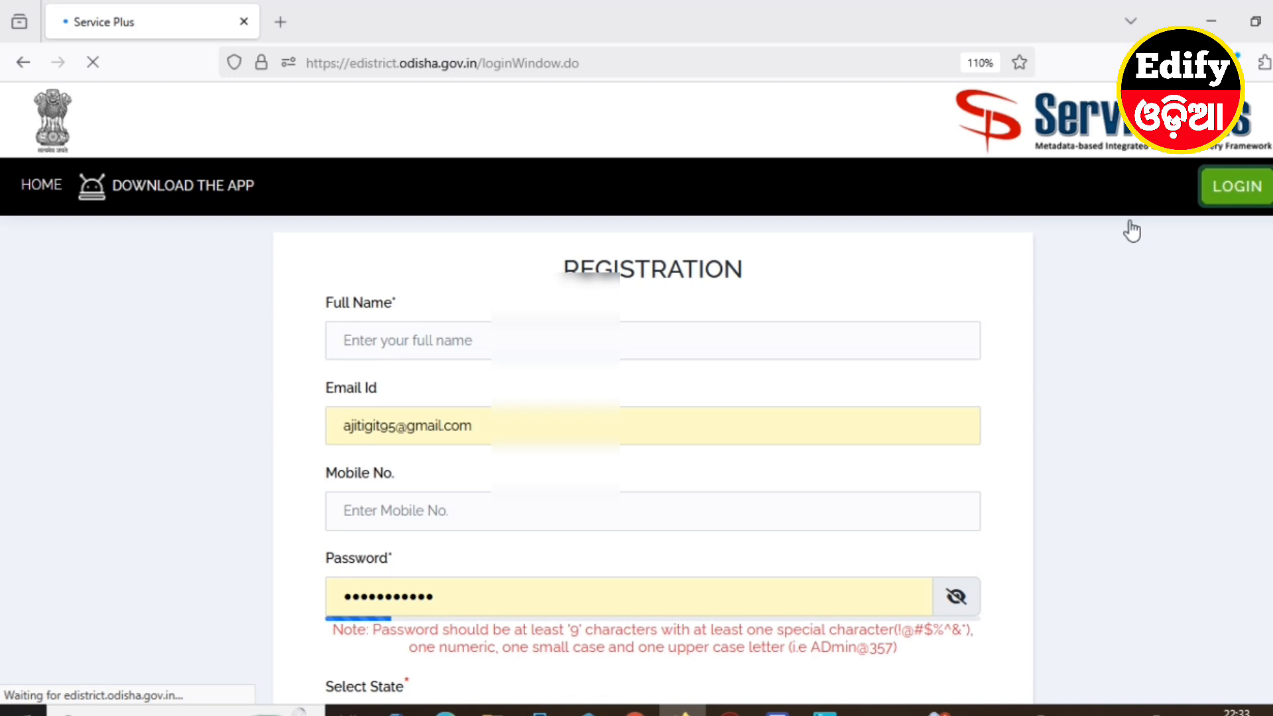
left_click(540, 332)
left_click(541, 332)
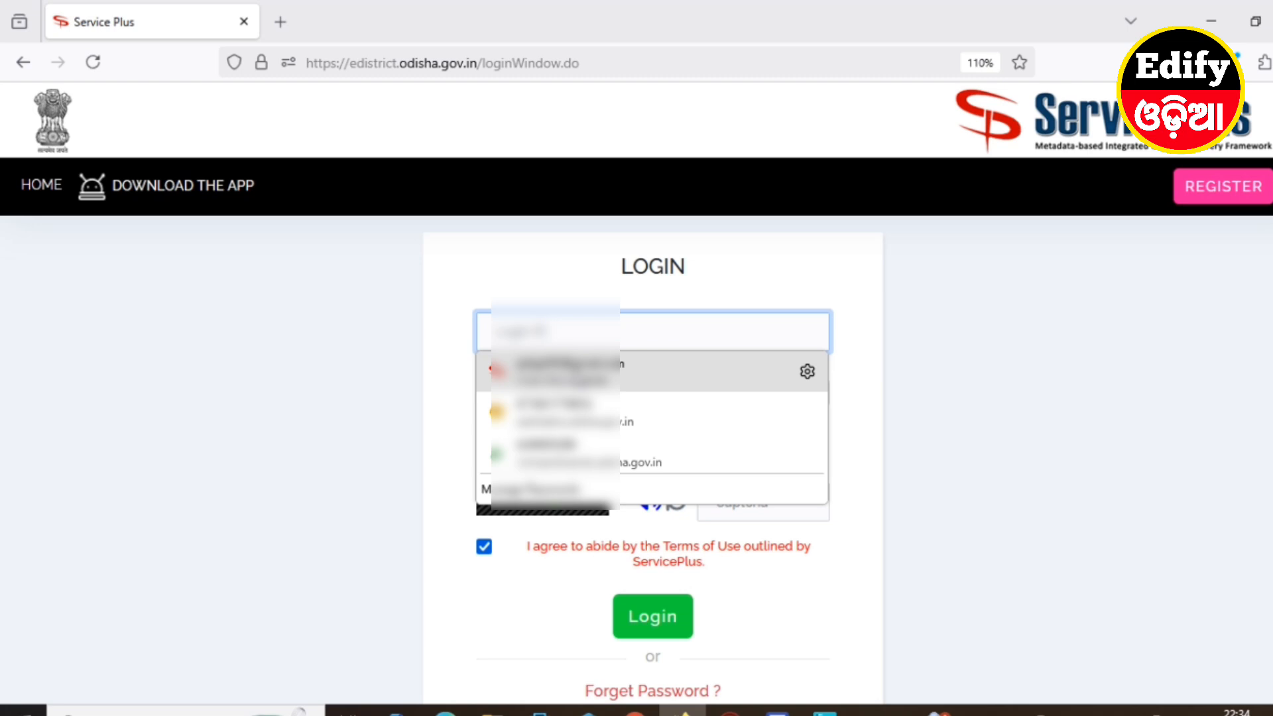
left_click(577, 378)
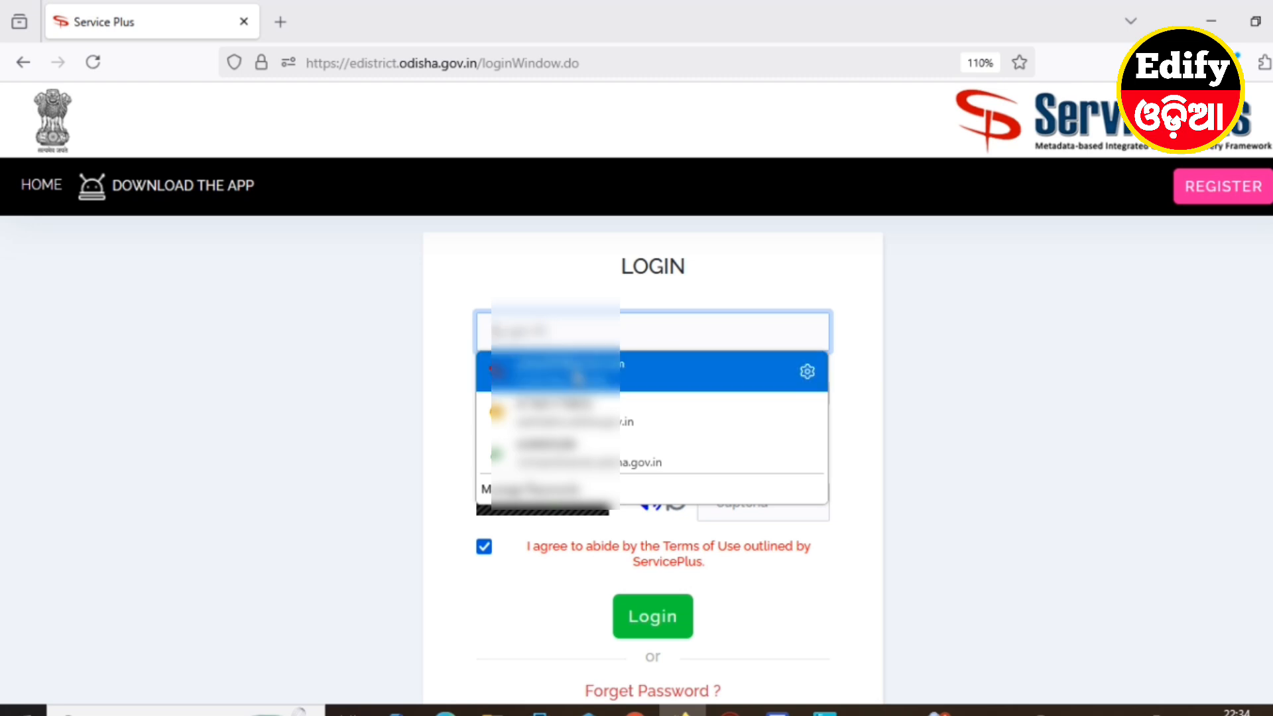
left_click(564, 397)
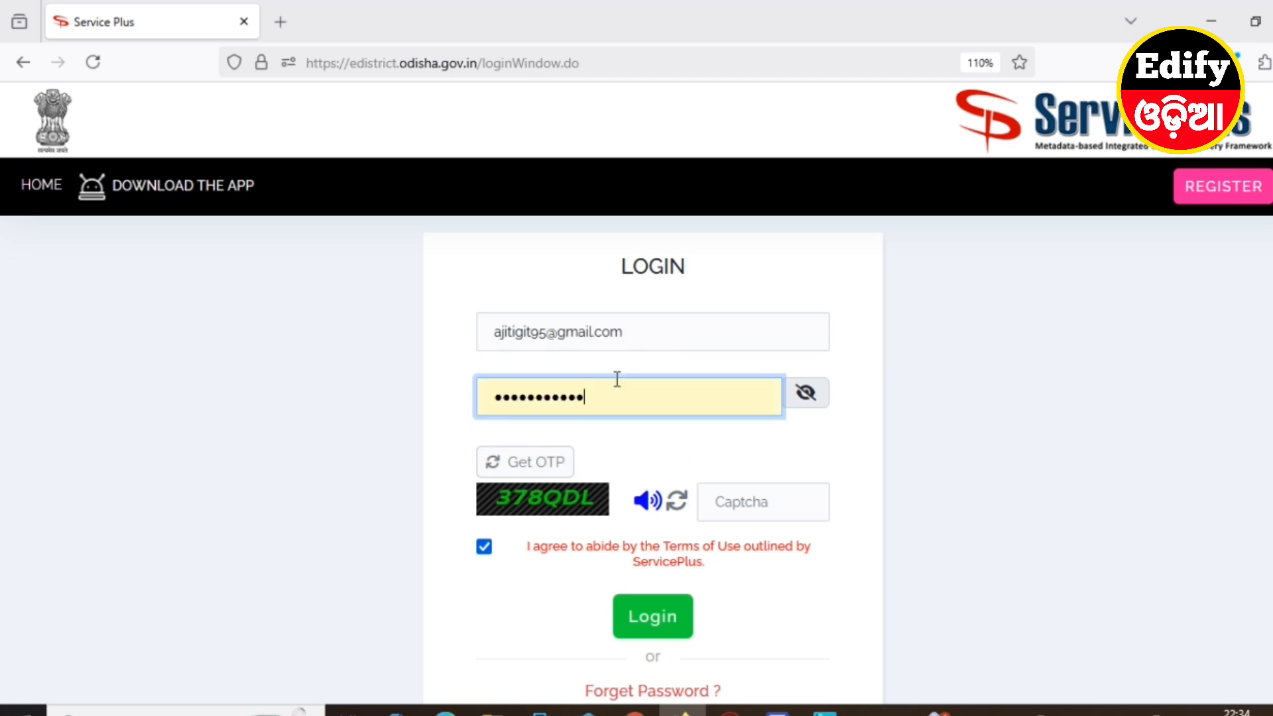
Step: Enter the shown captcha and log in to ServicePlus
left_click(735, 505)
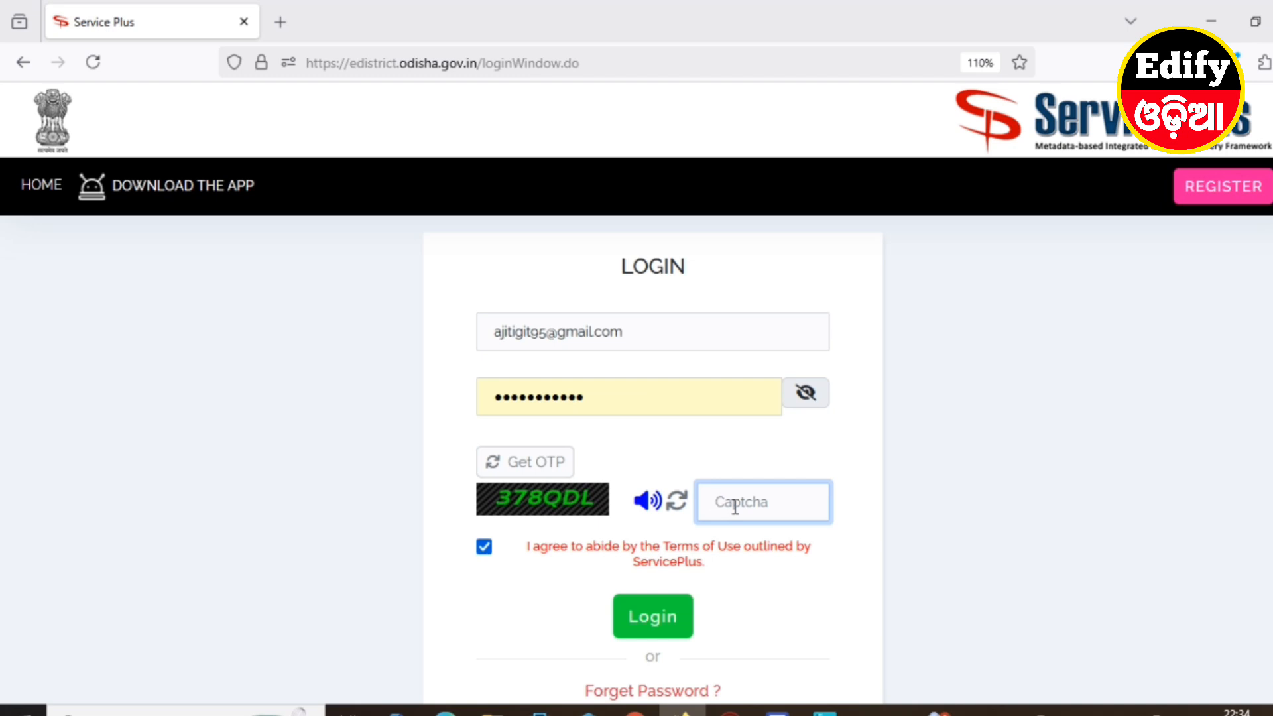
type("378QDL")
left_click(663, 617)
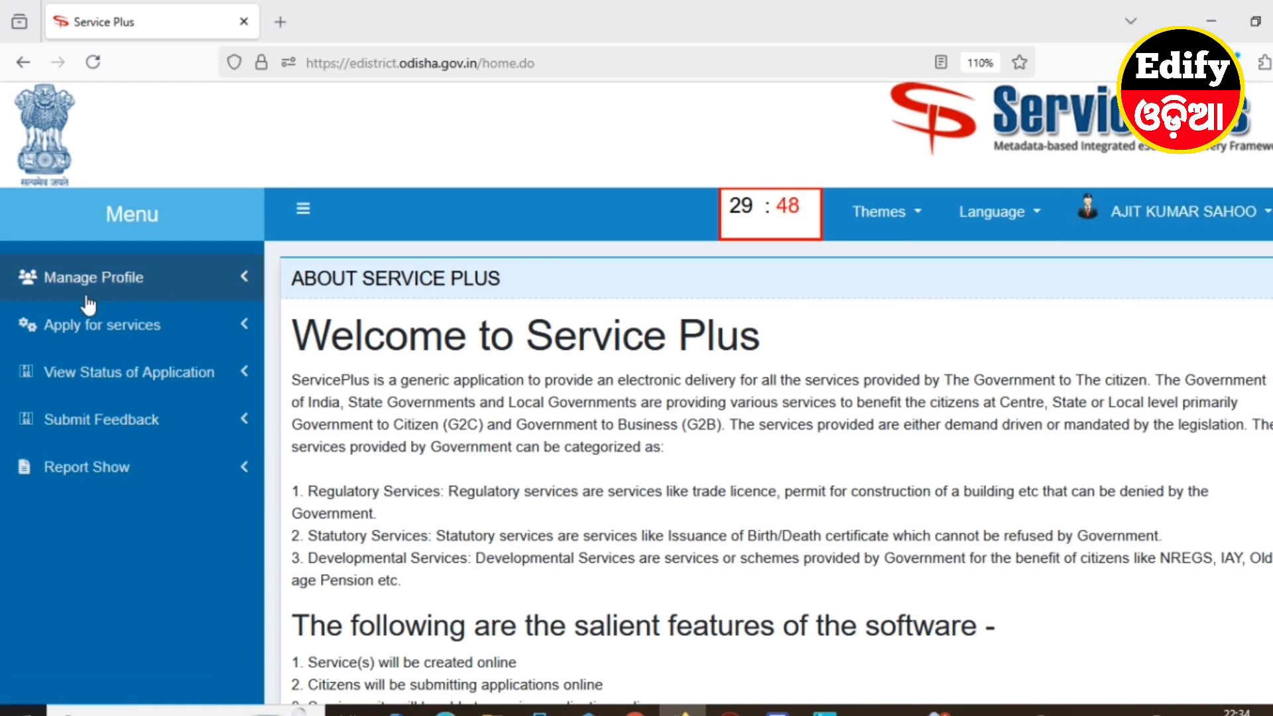
Step: Search all available services for 'INCOME' and open the Issuance of Income Certificate form
left_click(107, 340)
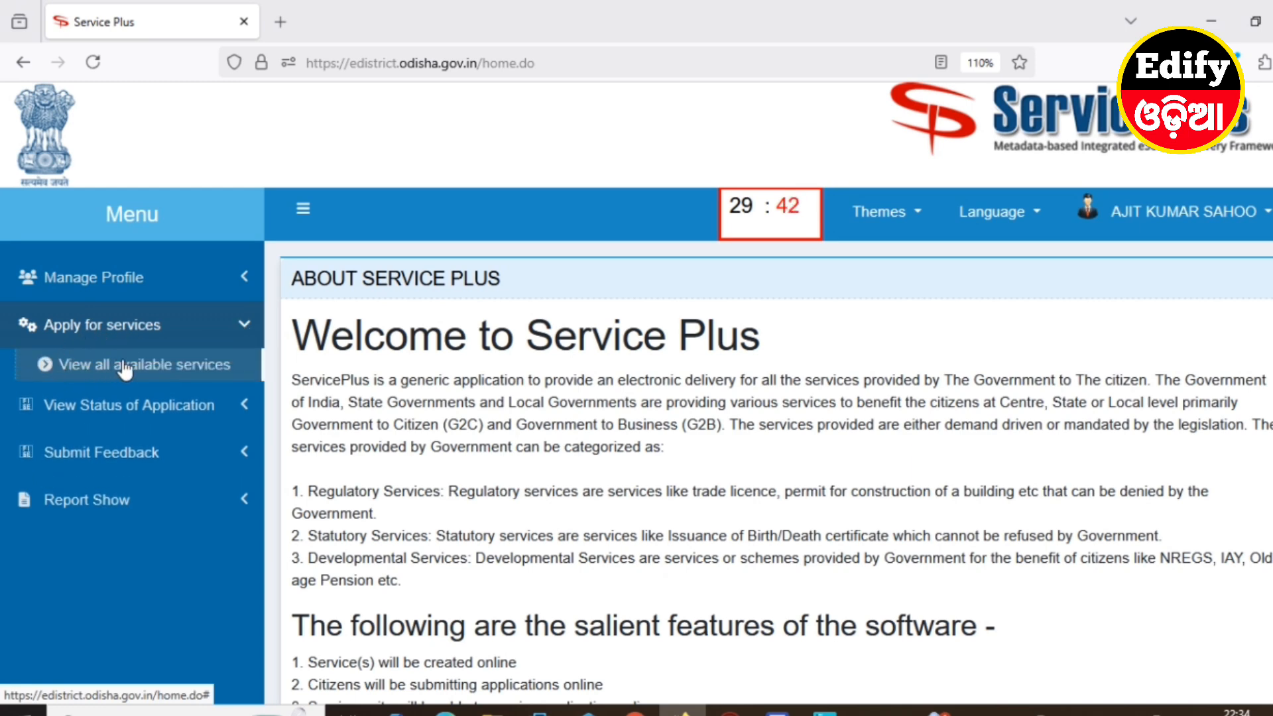
left_click(162, 372)
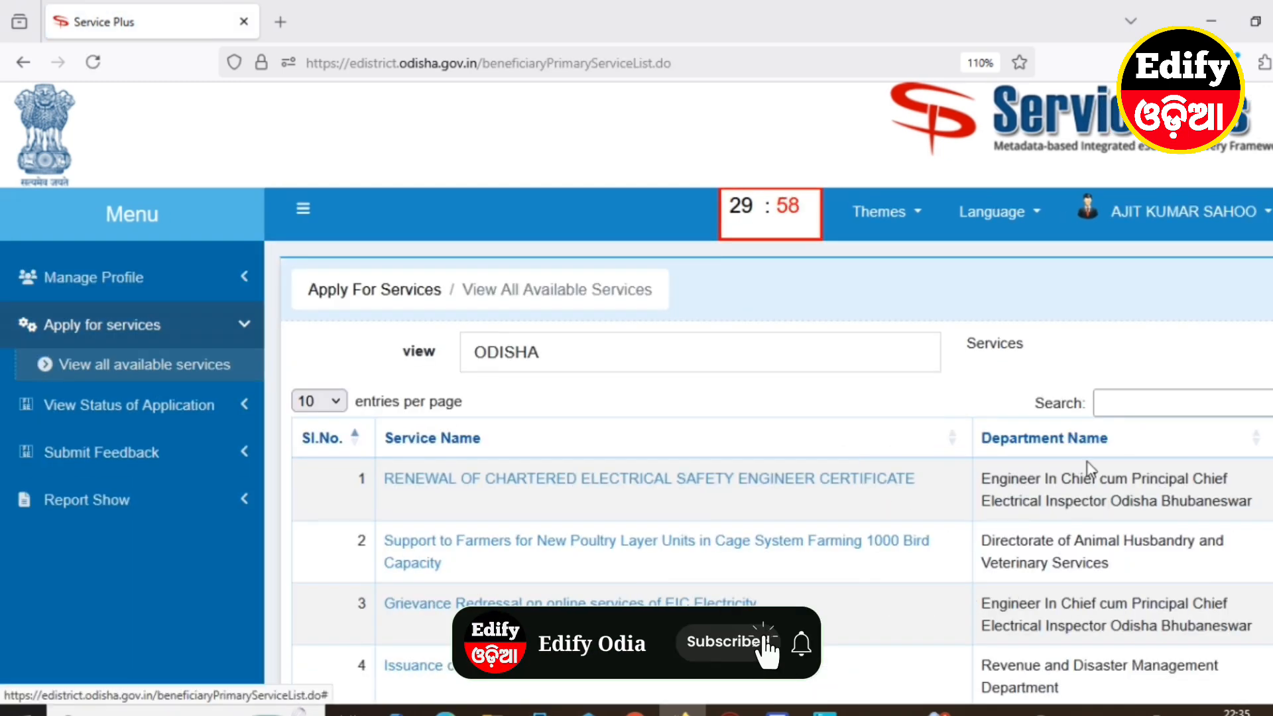
left_click(1135, 404)
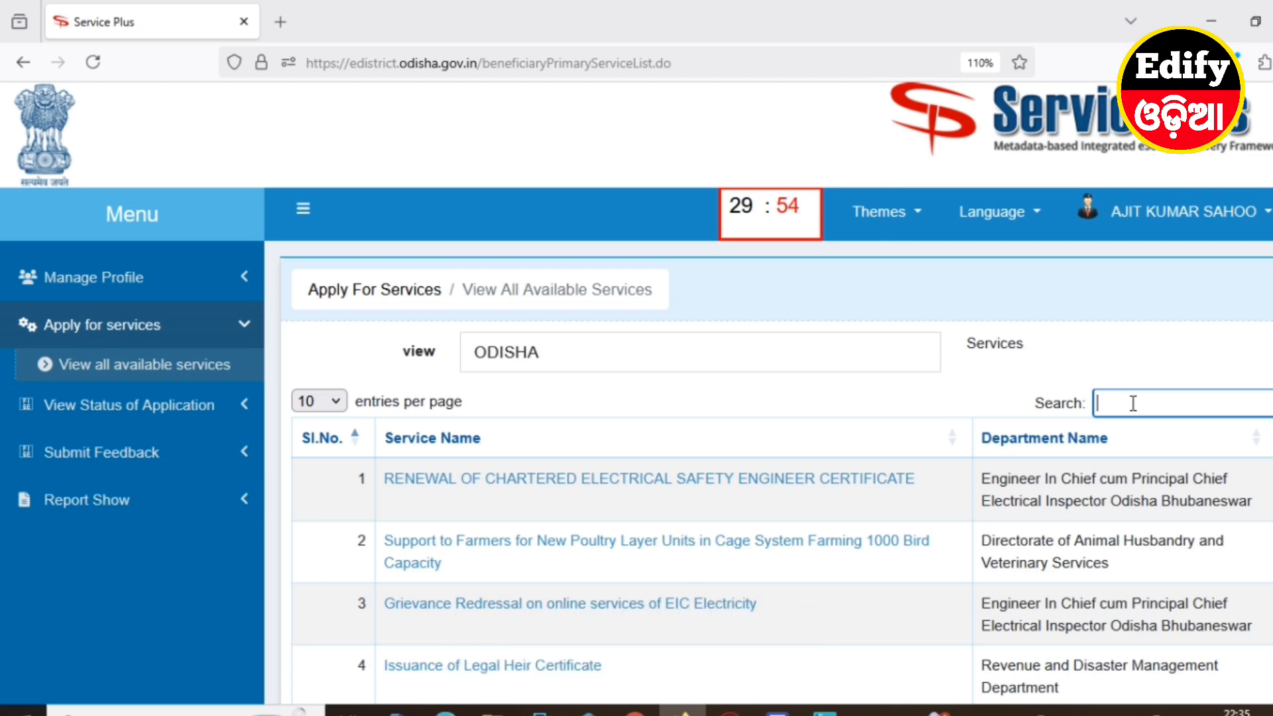
type("IN")
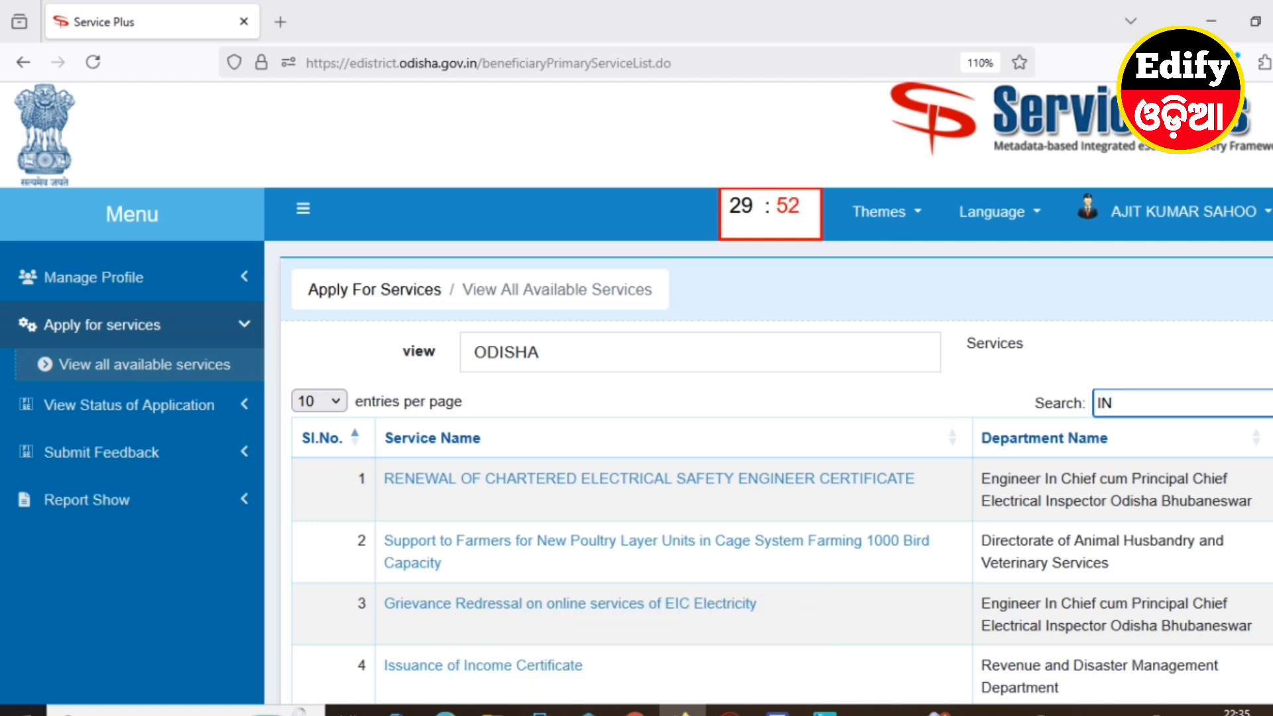
type("COME")
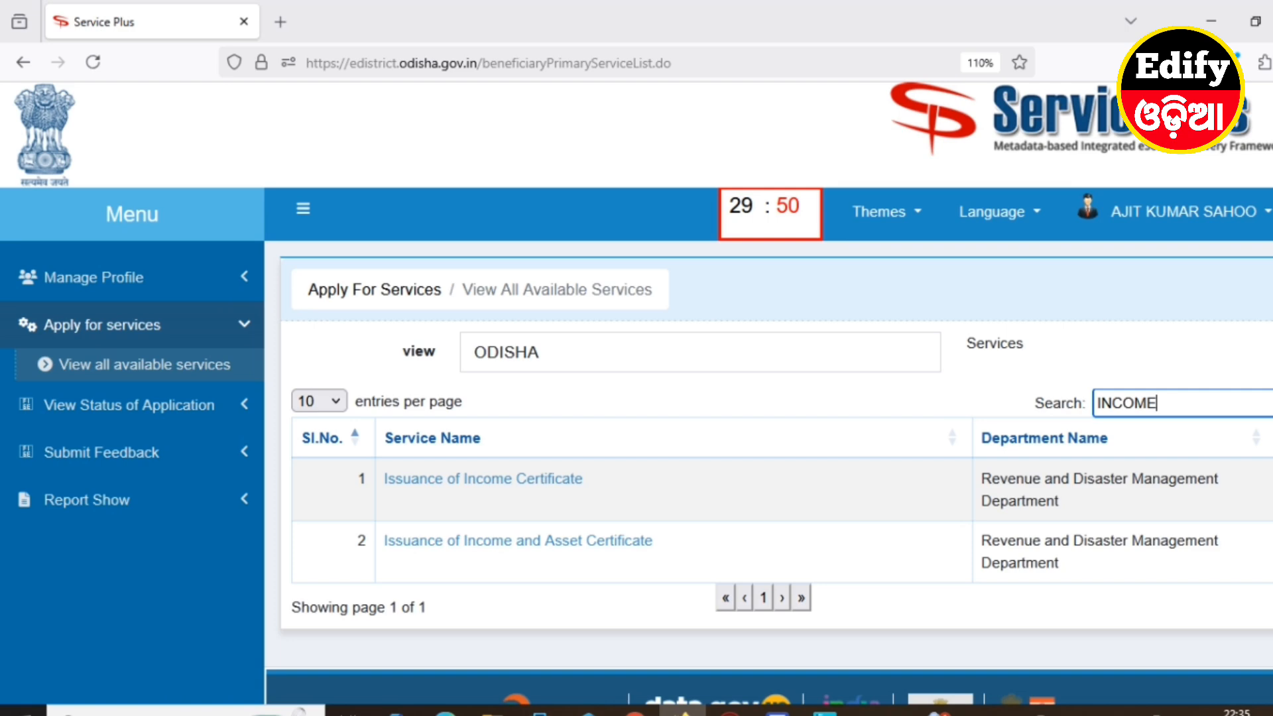
left_click(463, 481)
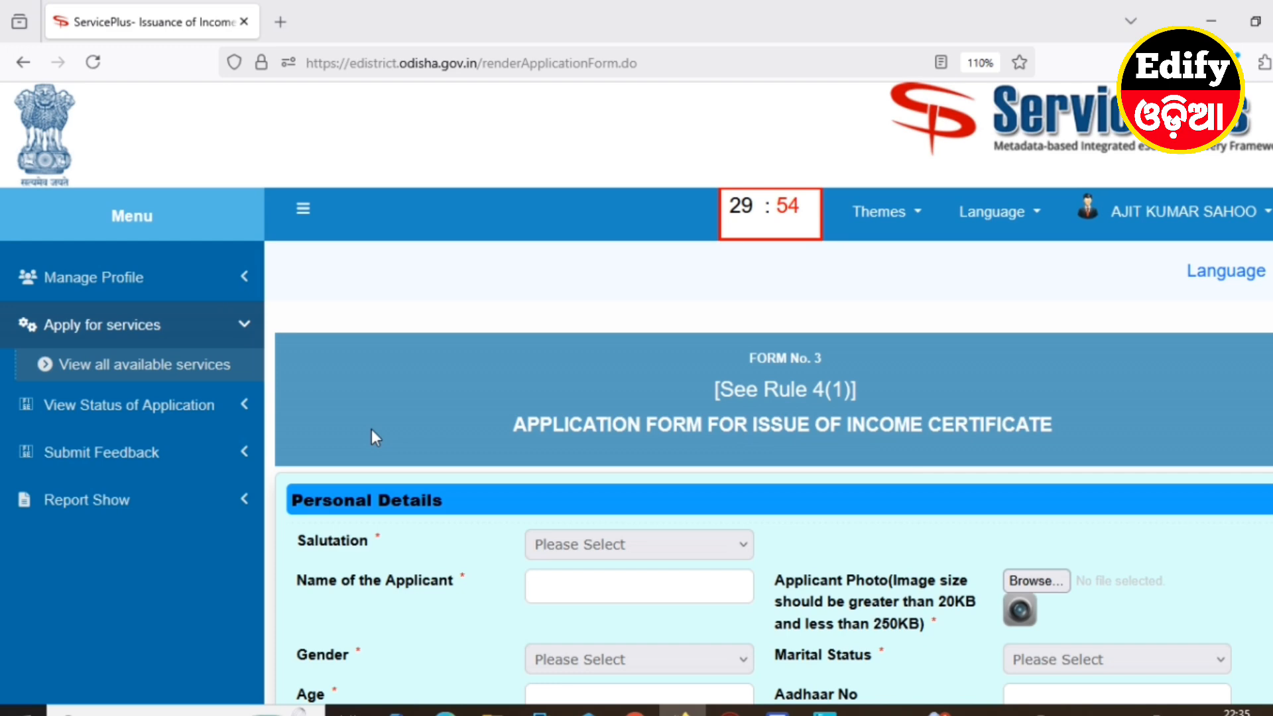
Step: Choose the applicant's salutation and start entering the applicant's name
scroll(371, 429, "down", 3)
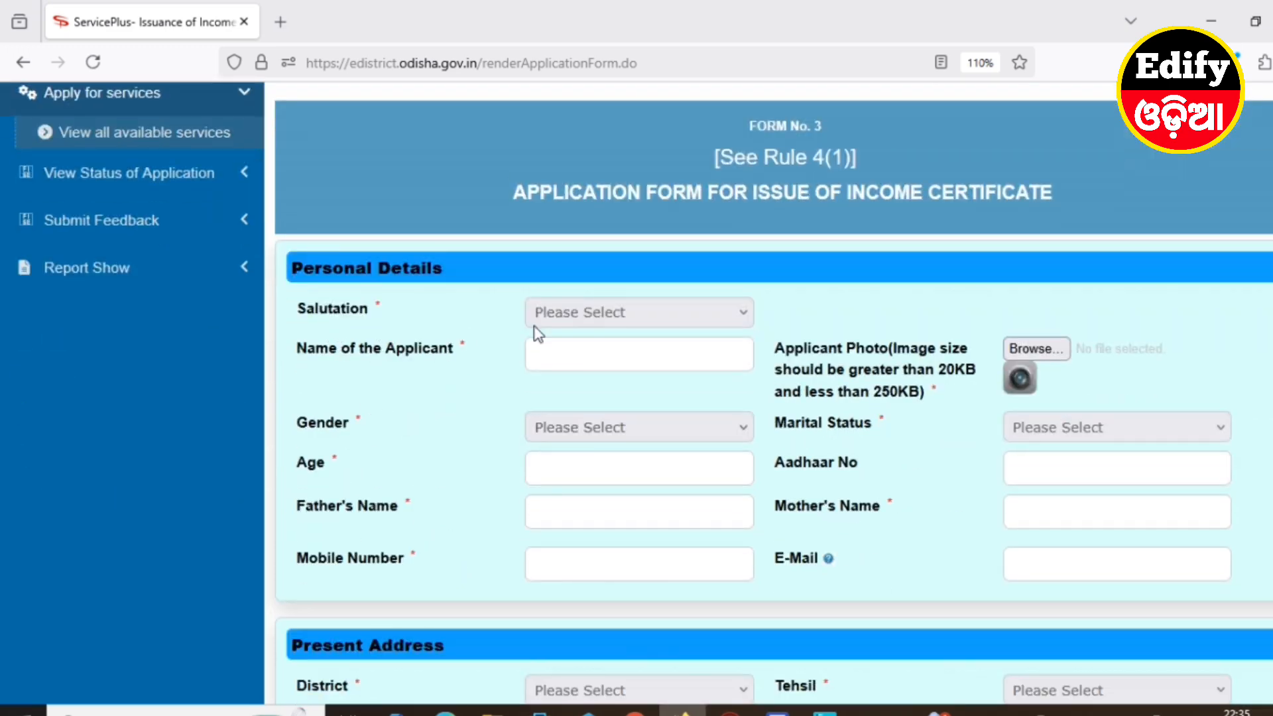
left_click(581, 316)
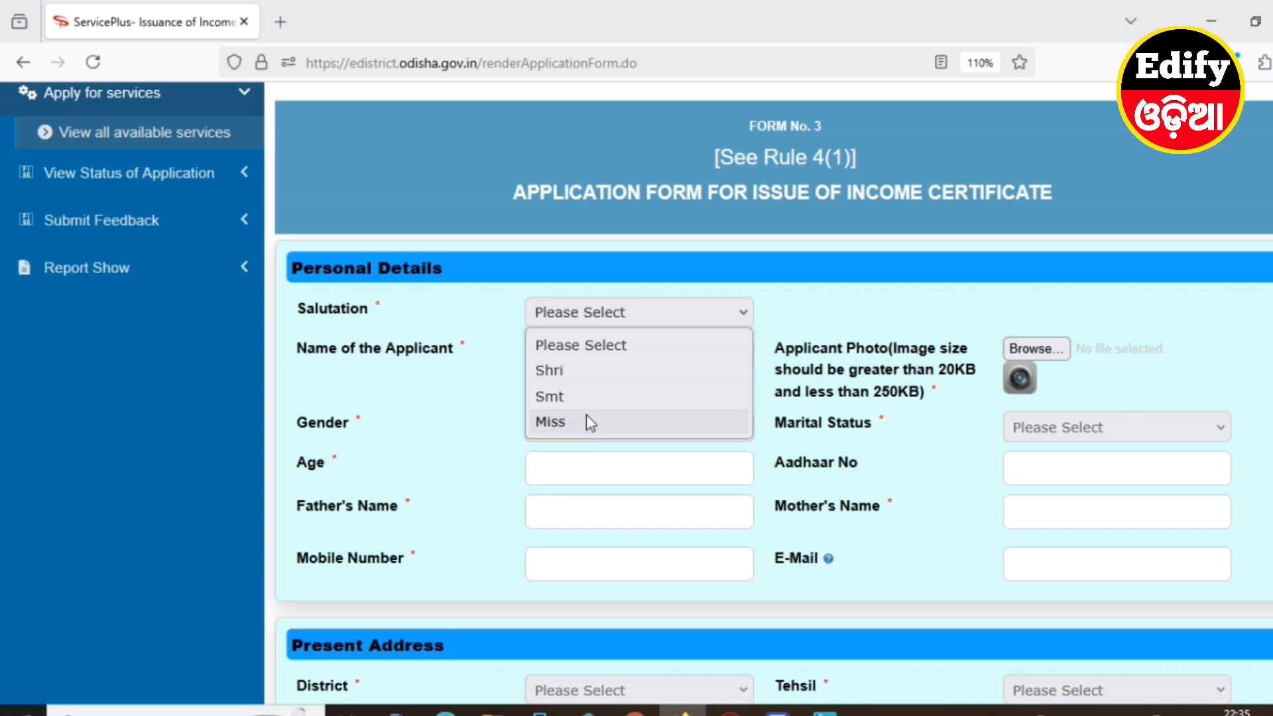
left_click(552, 373)
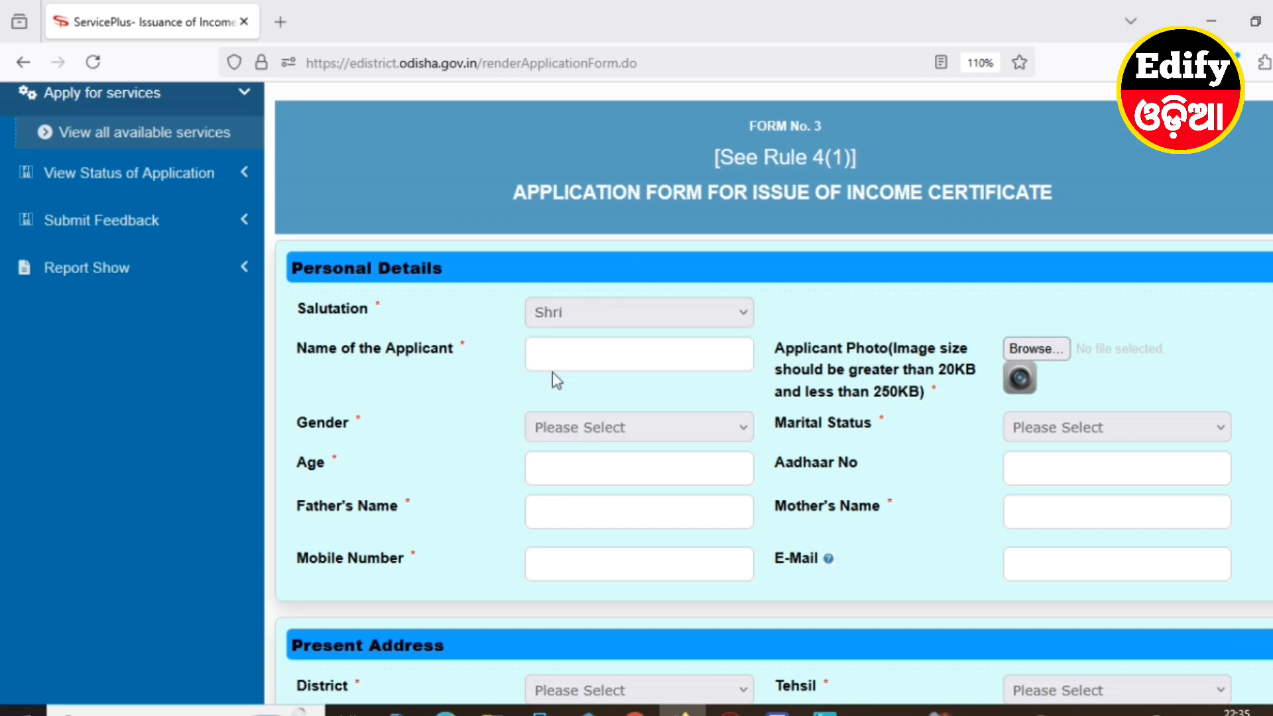
left_click(568, 360)
Step: Set the applicant's gender to Male and marital status to Married
left_click(582, 426)
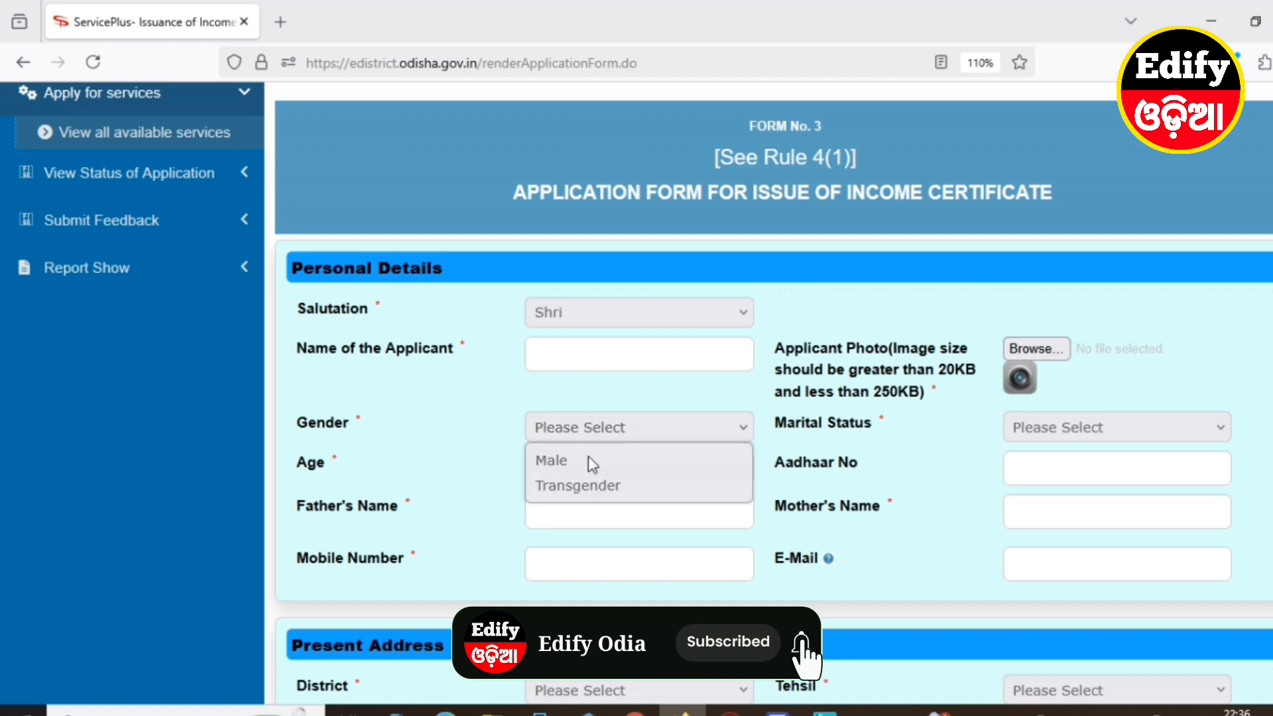
left_click(554, 461)
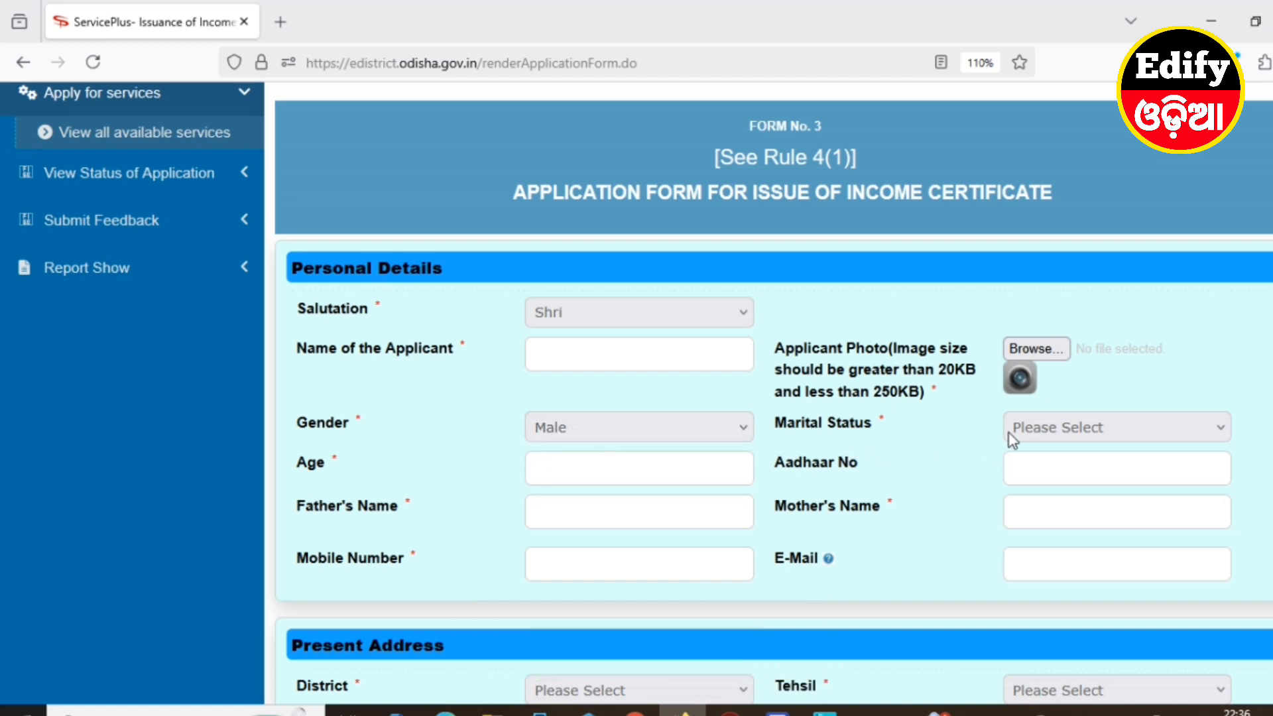
left_click(1063, 431)
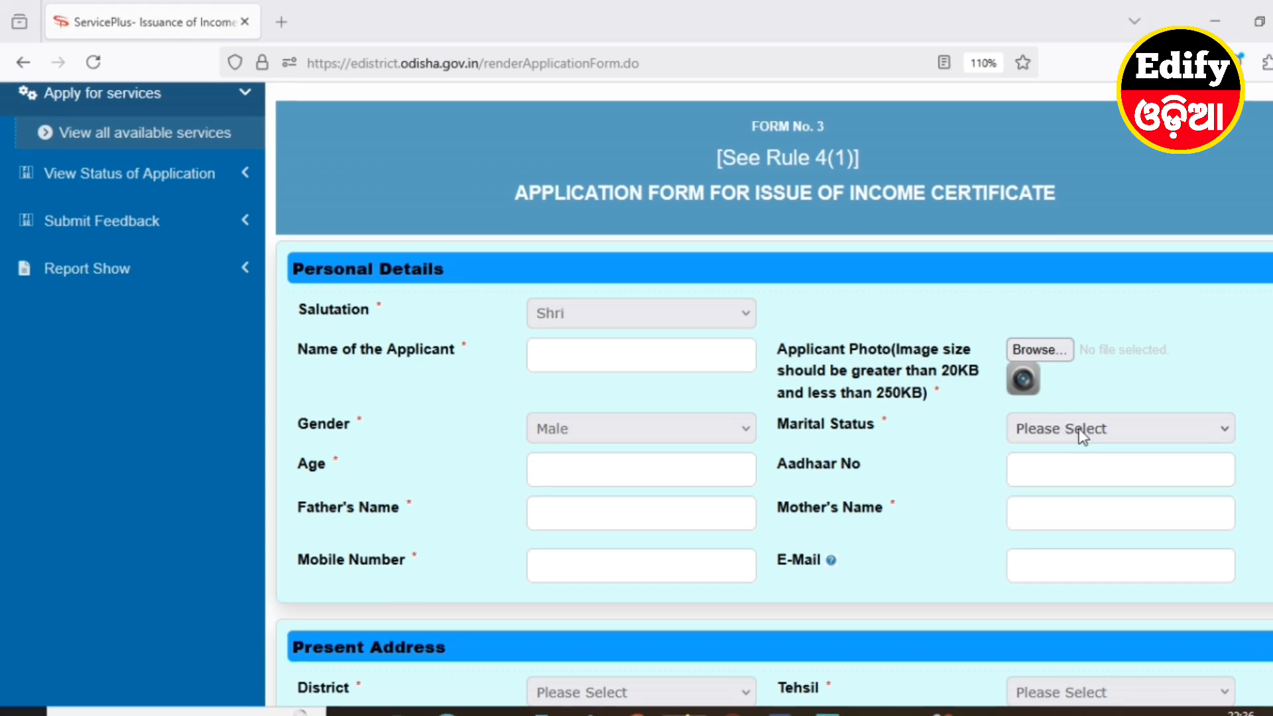
left_click(1079, 438)
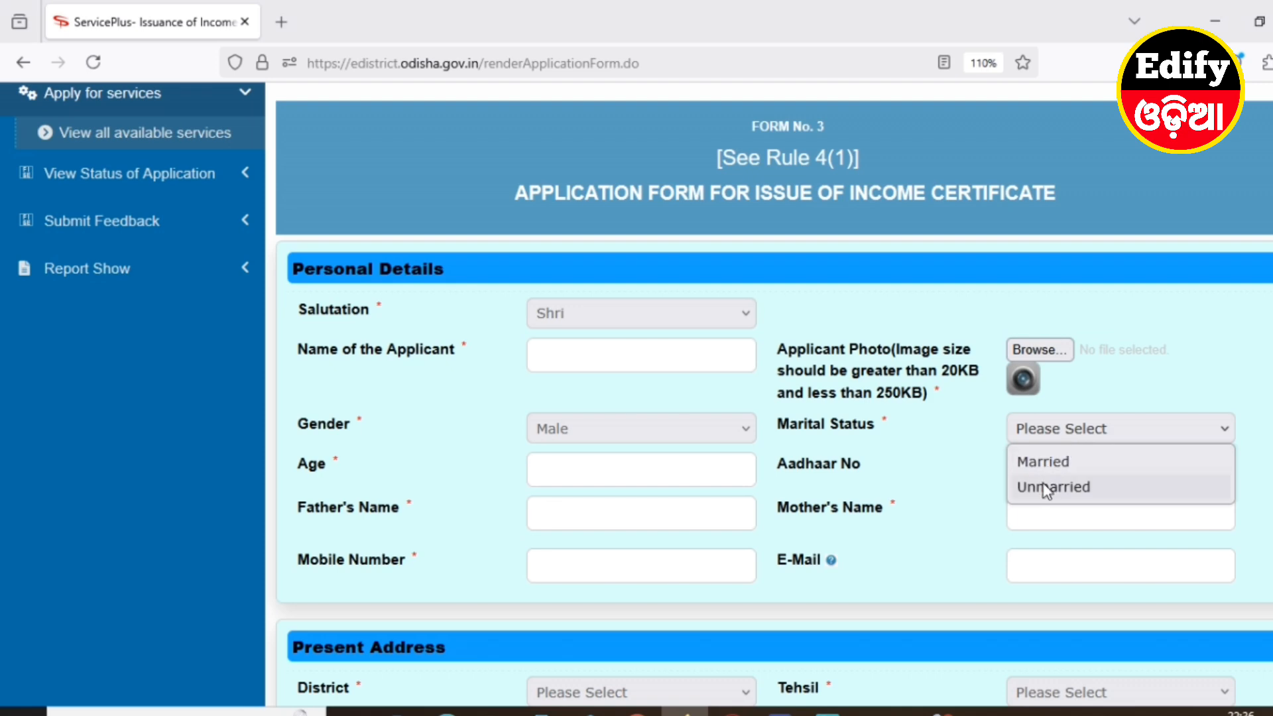
left_click(1065, 463)
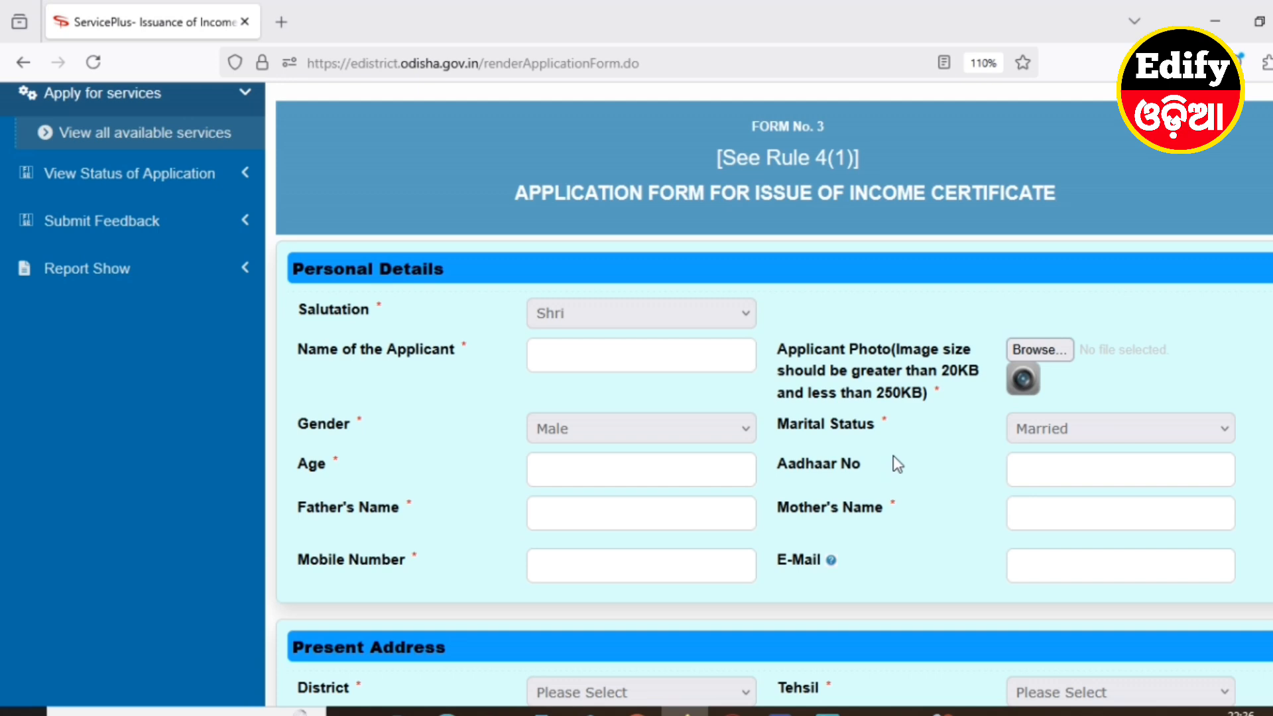
Step: Enter age 35 plus the Aadhaar number, father's and mother's names, mobile number and e-mail
left_click(549, 480)
type("35")
left_click(1053, 462)
left_click(563, 513)
left_click(1024, 511)
left_click(654, 565)
left_click(1046, 569)
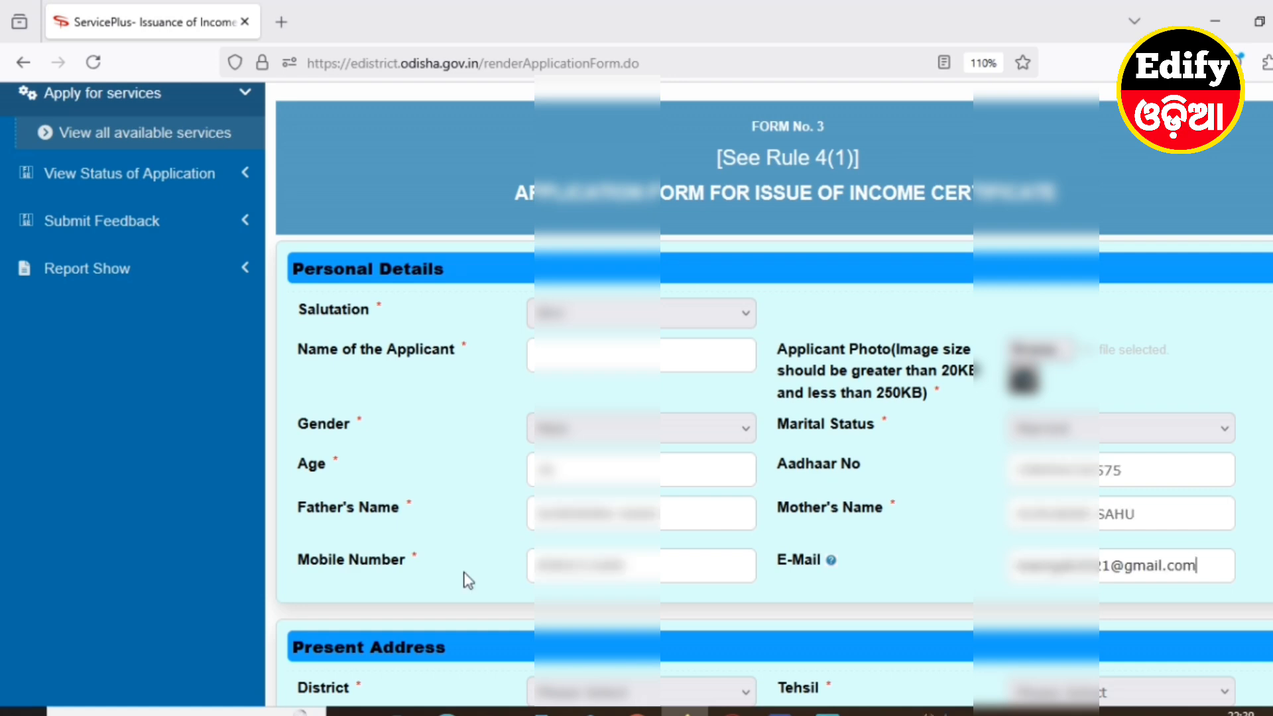
scroll(465, 580, "down", 5)
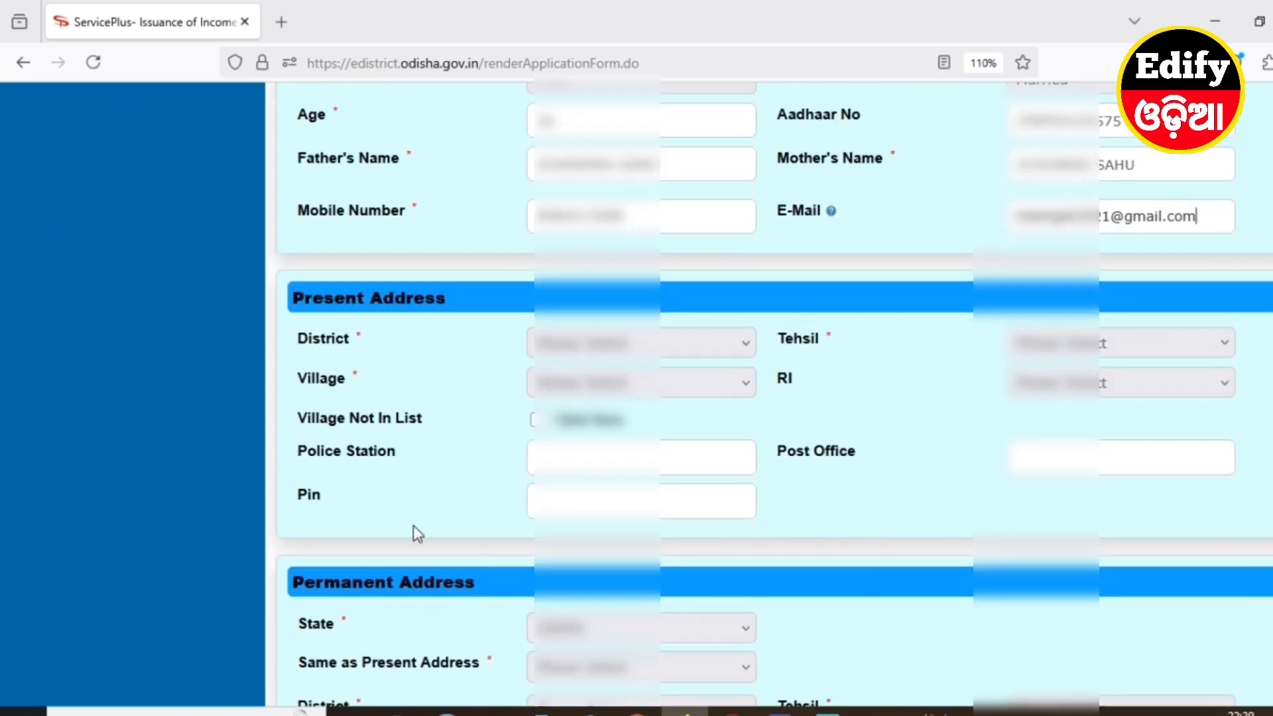
scroll(339, 414, "down", 2)
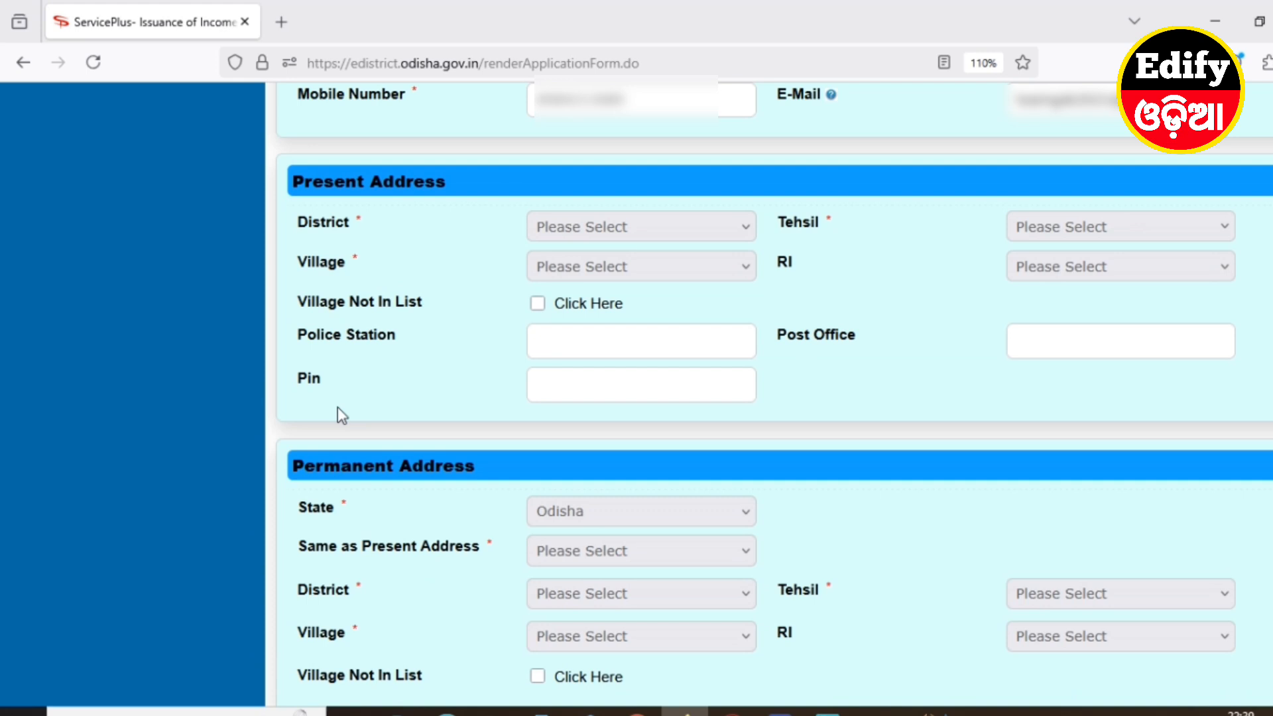
Step: Set the present address to district BHADRAK, tehsil Tihidi, village Gajipur and RI Dolsahi
left_click(570, 236)
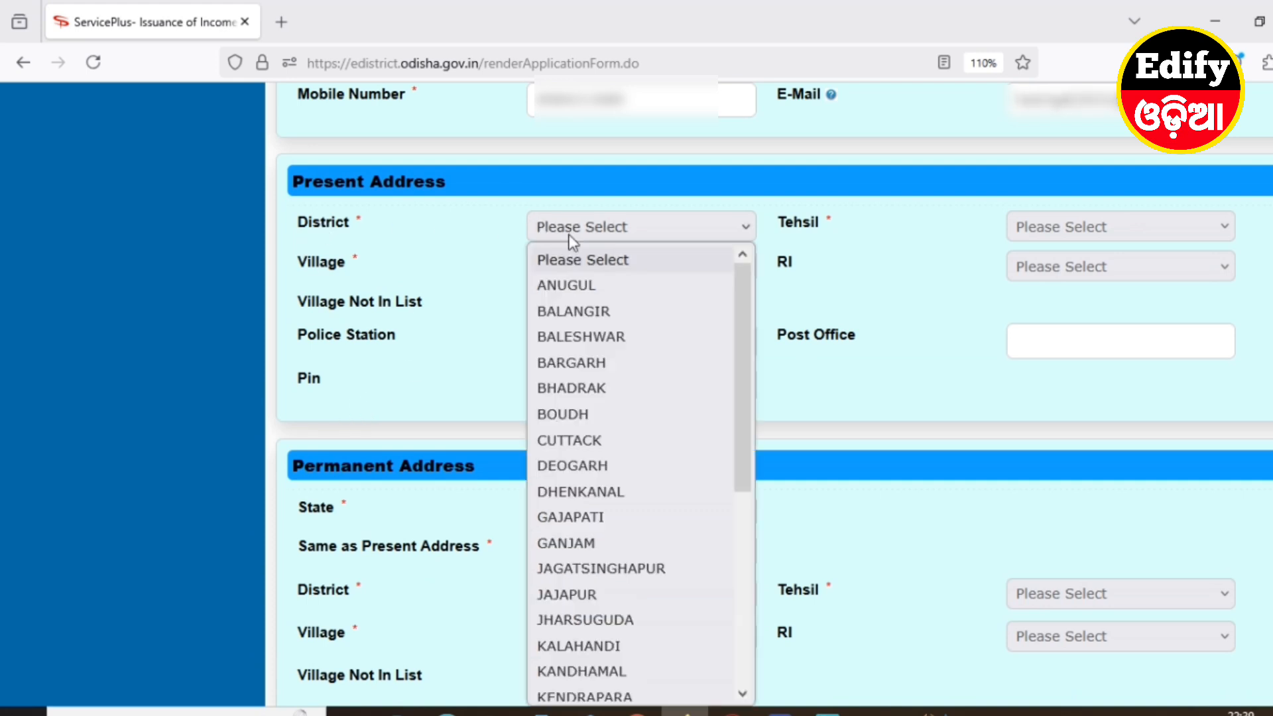
left_click(574, 387)
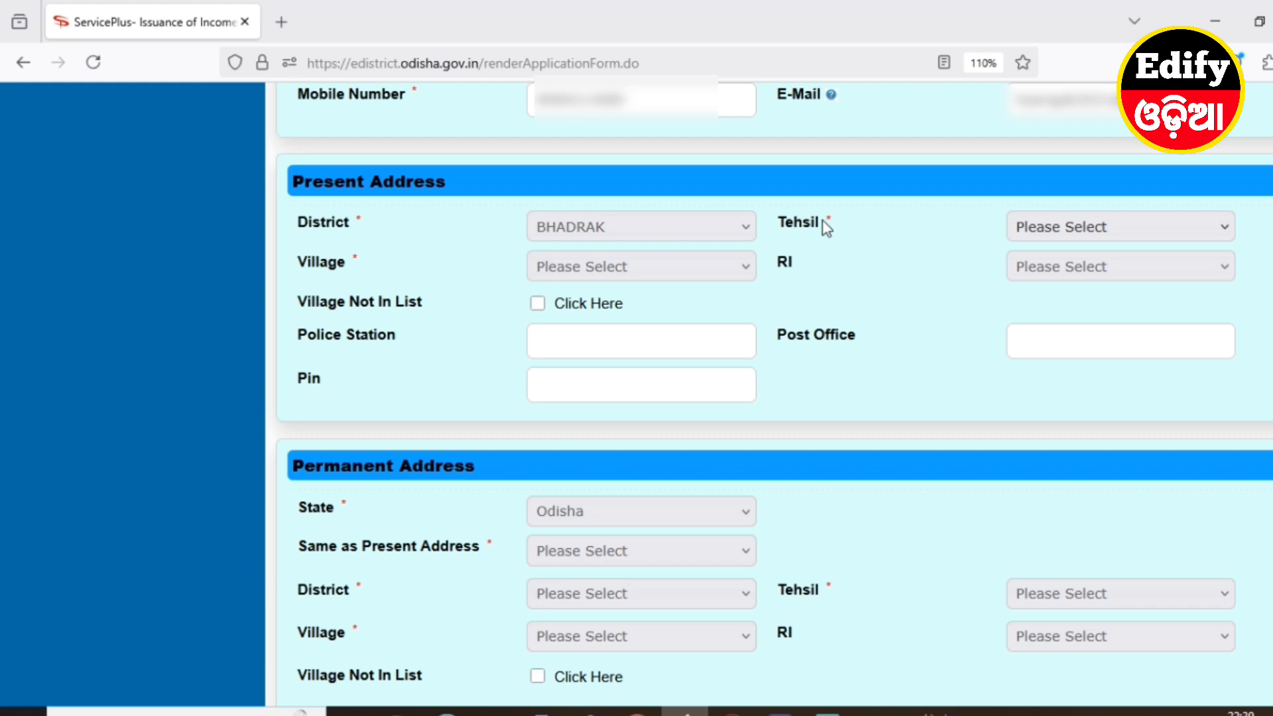
left_click(1046, 226)
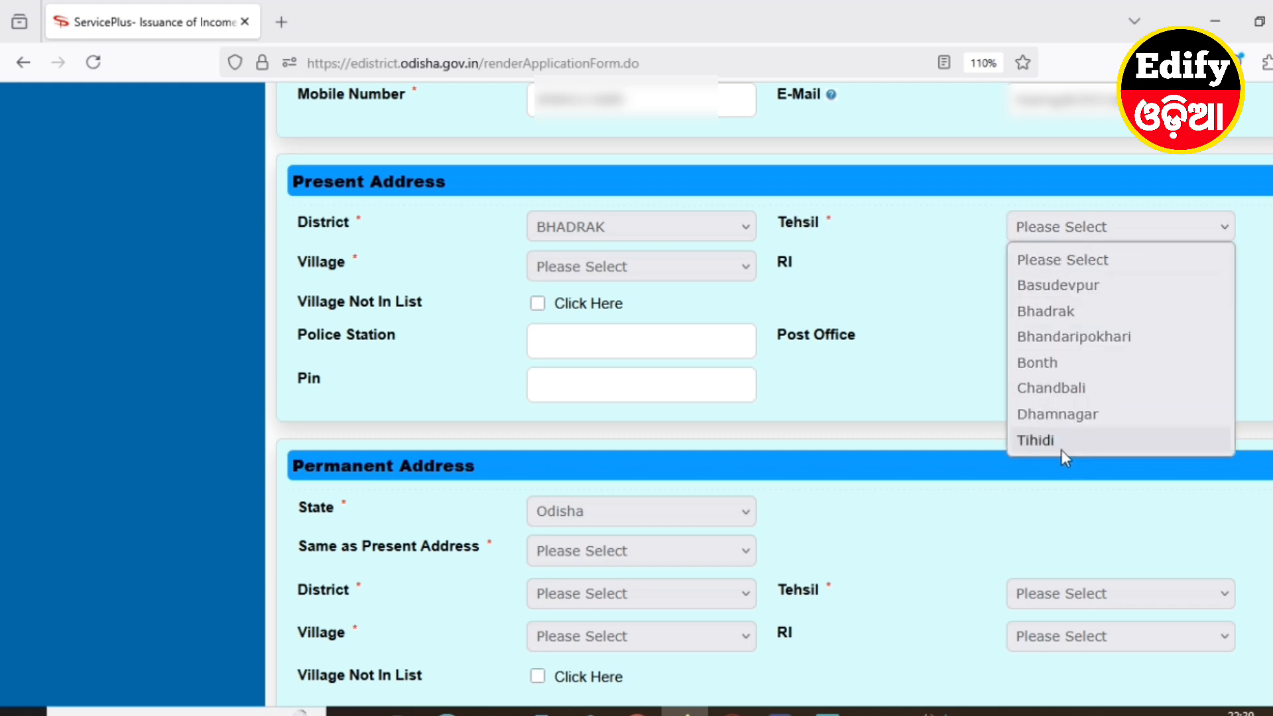
left_click(1039, 440)
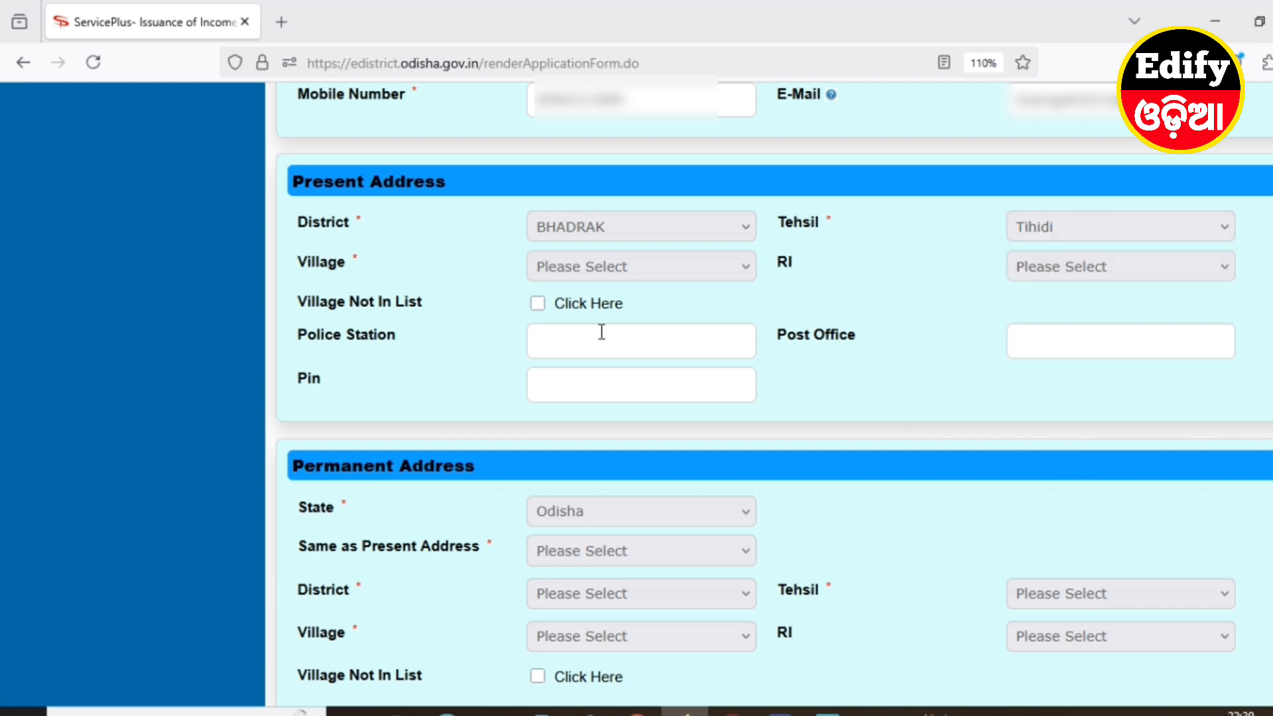
left_click(567, 272)
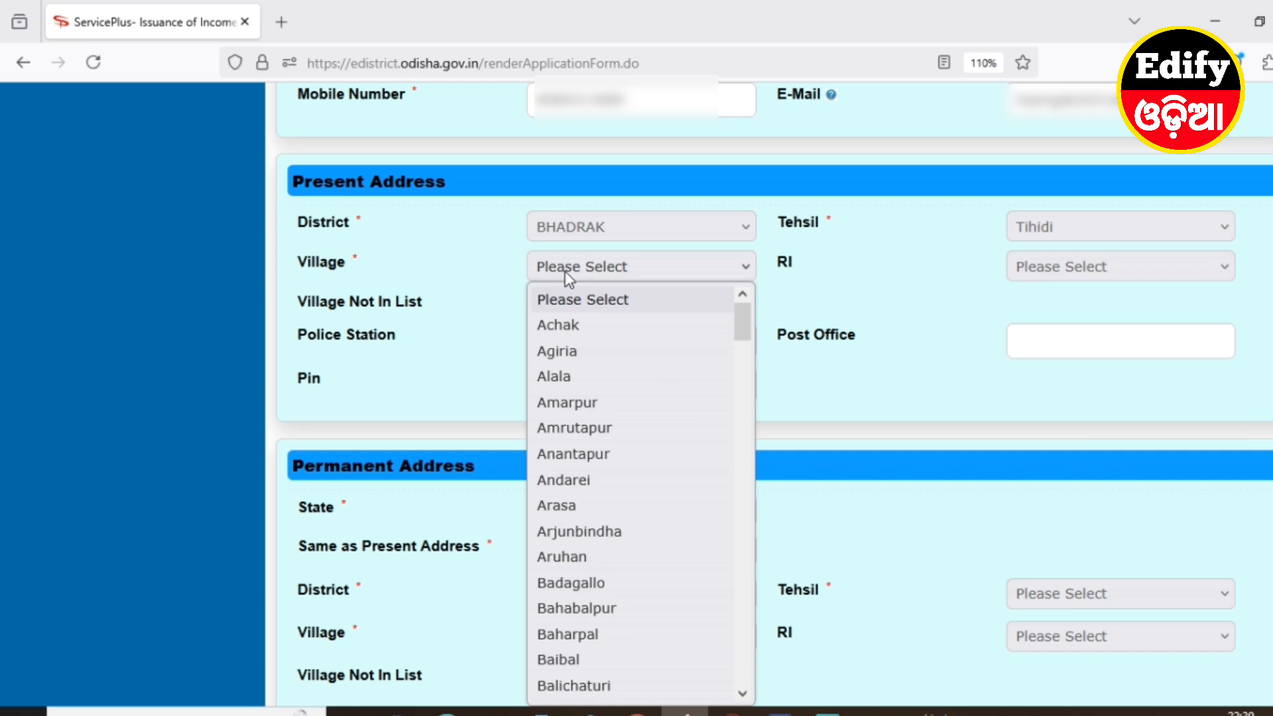
key("g")
key("g")
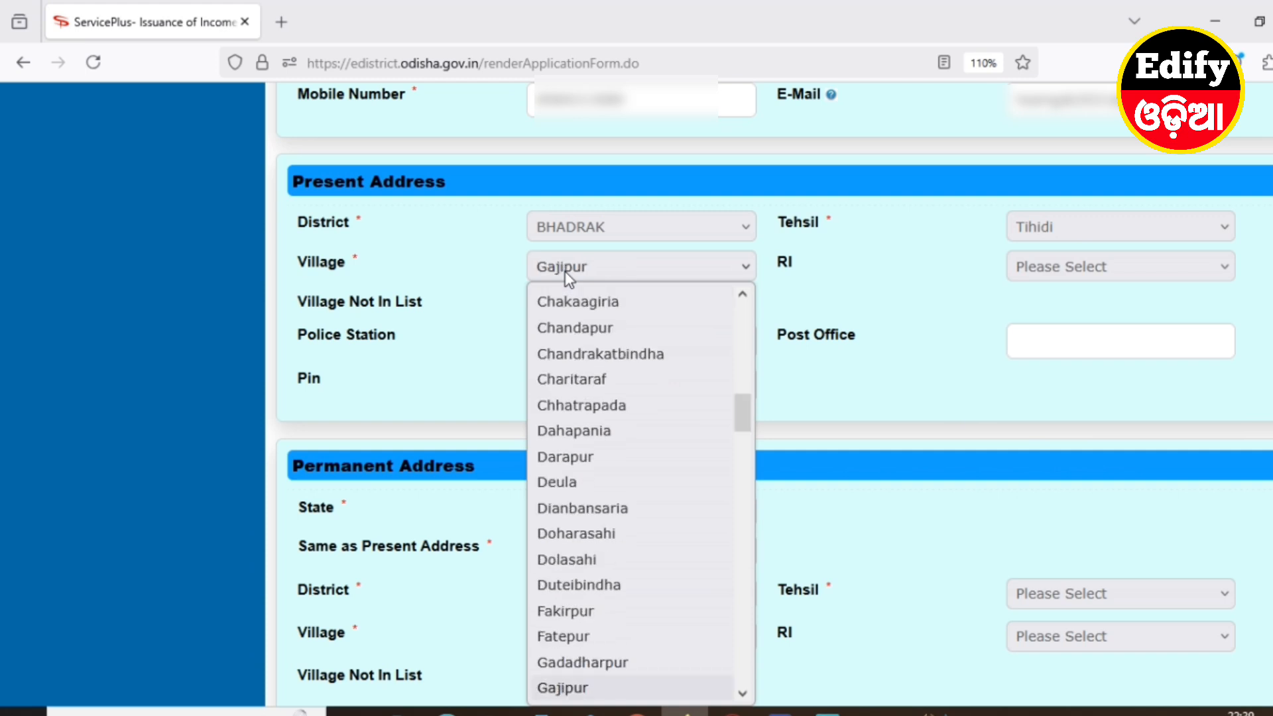
left_click(588, 686)
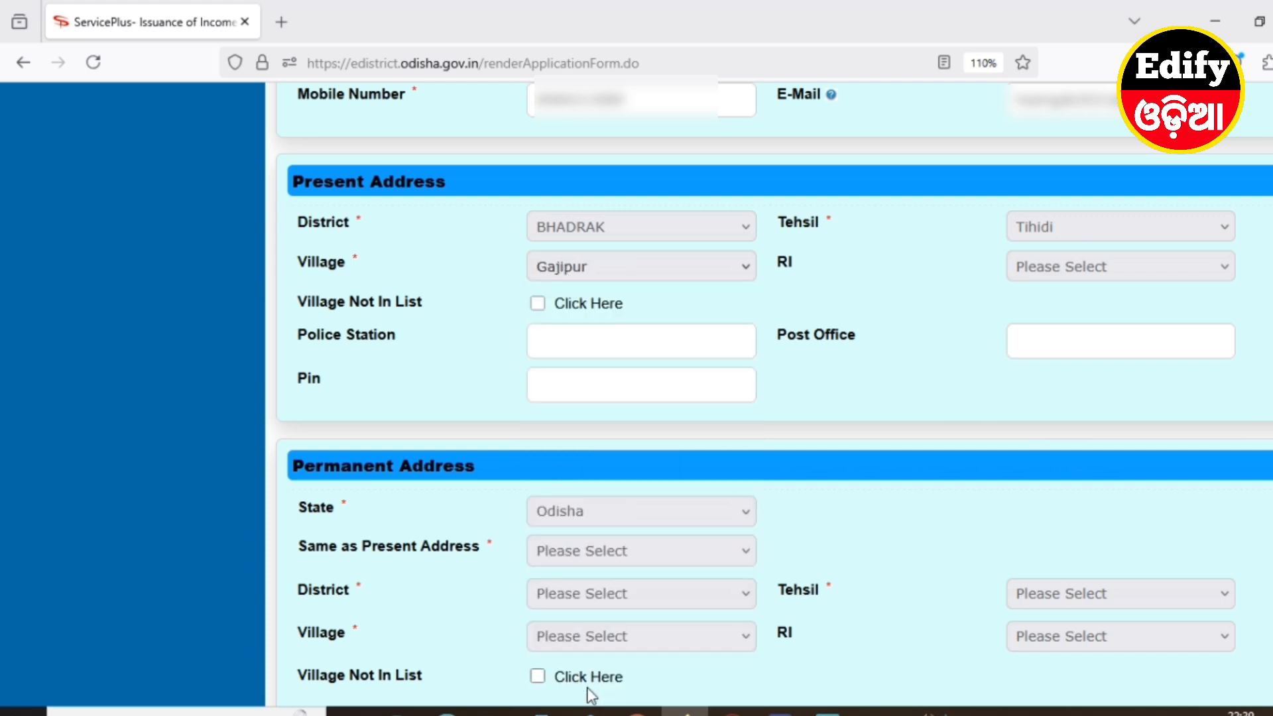
left_click(1034, 265)
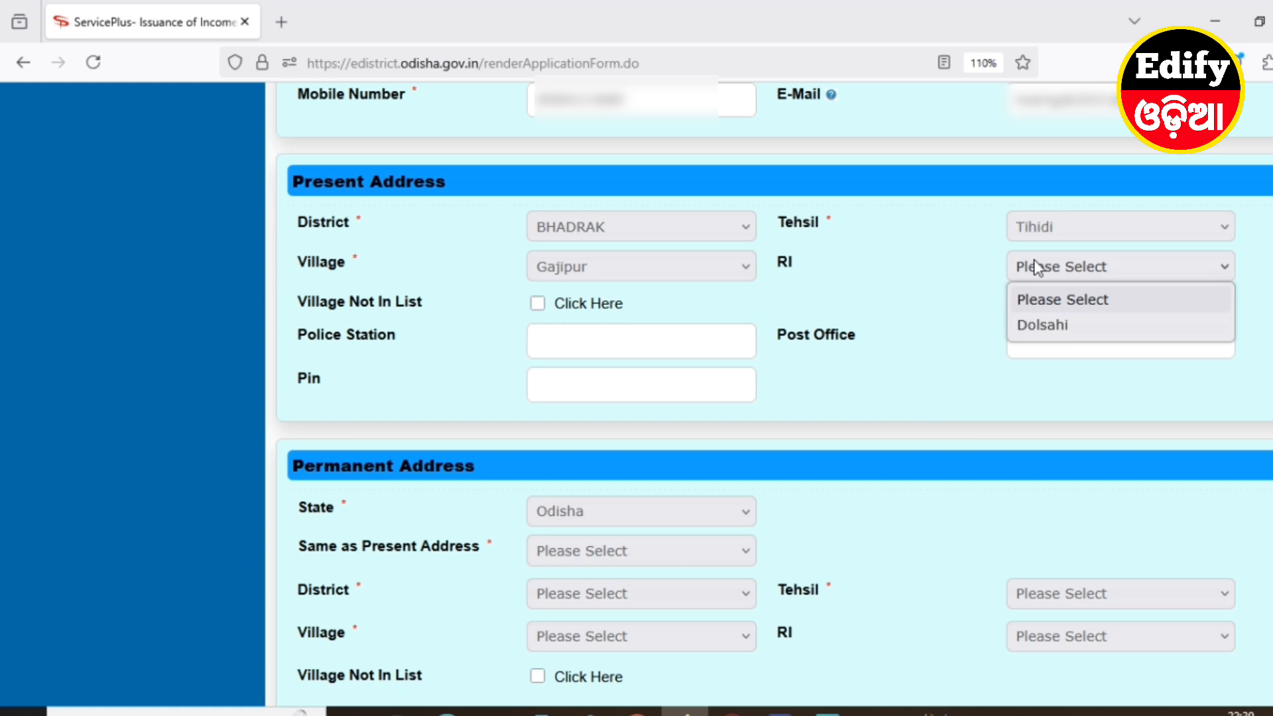
left_click(1061, 324)
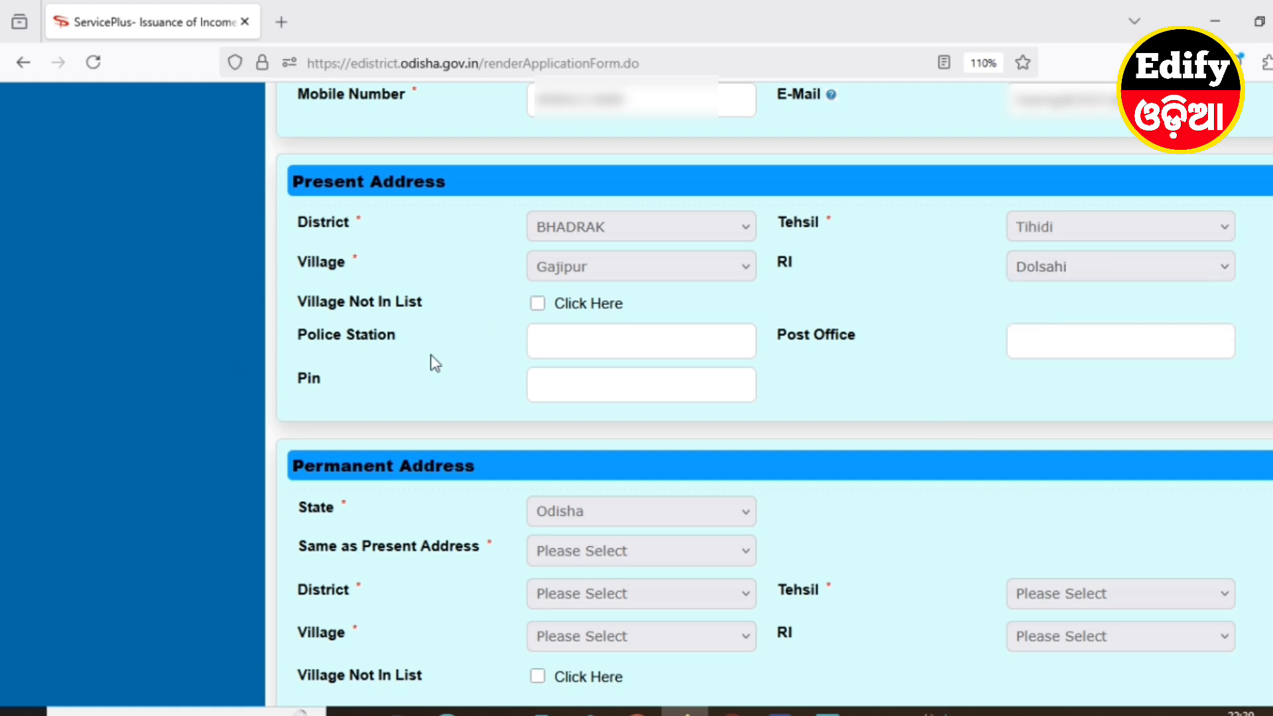
Step: Enter police station TIHIDI and post office DOLASAHI, keeping Gajipur as the village
left_click(571, 340)
type("TIHIDI")
left_click(561, 267)
scroll(545, 331, "up", 1)
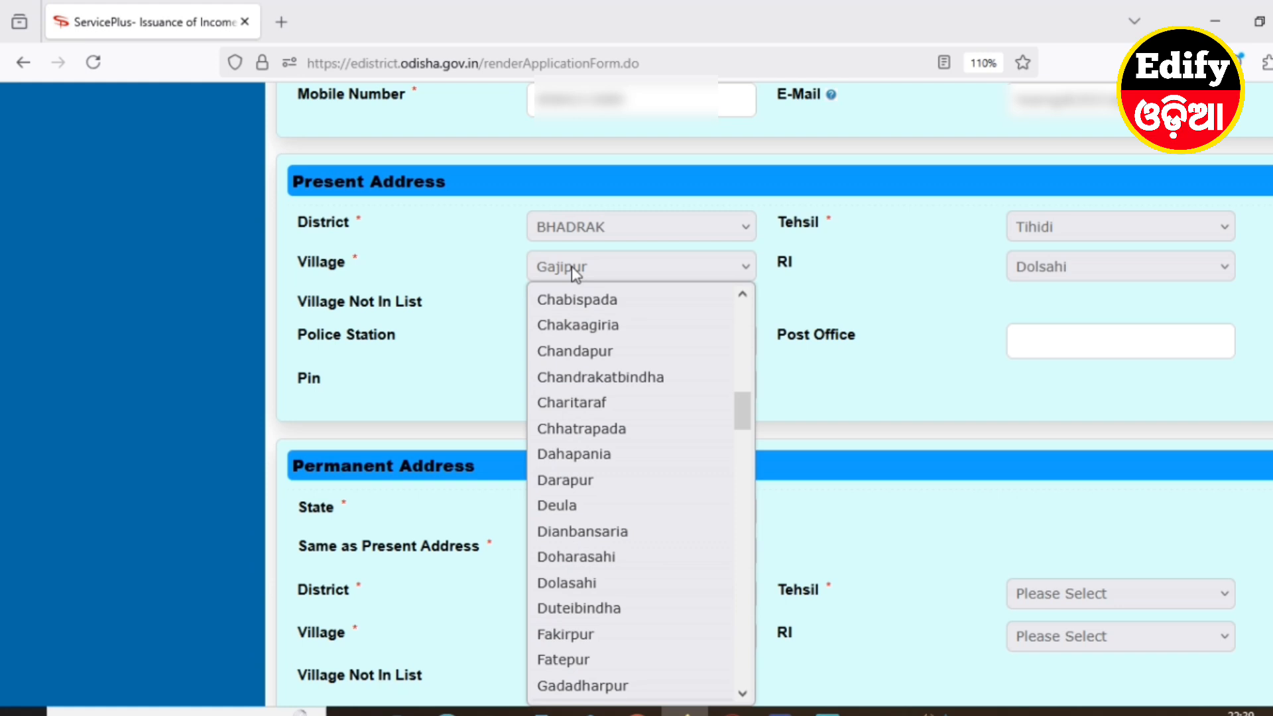
left_click(567, 269)
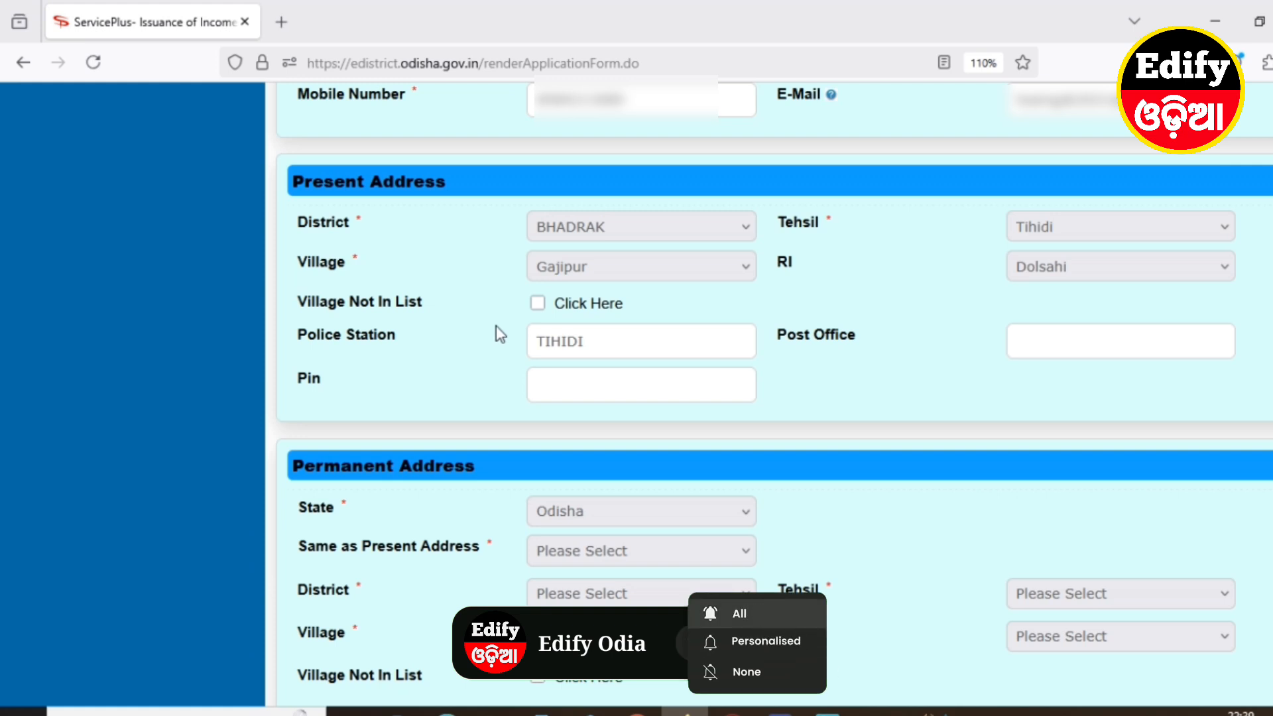
left_click(1062, 348)
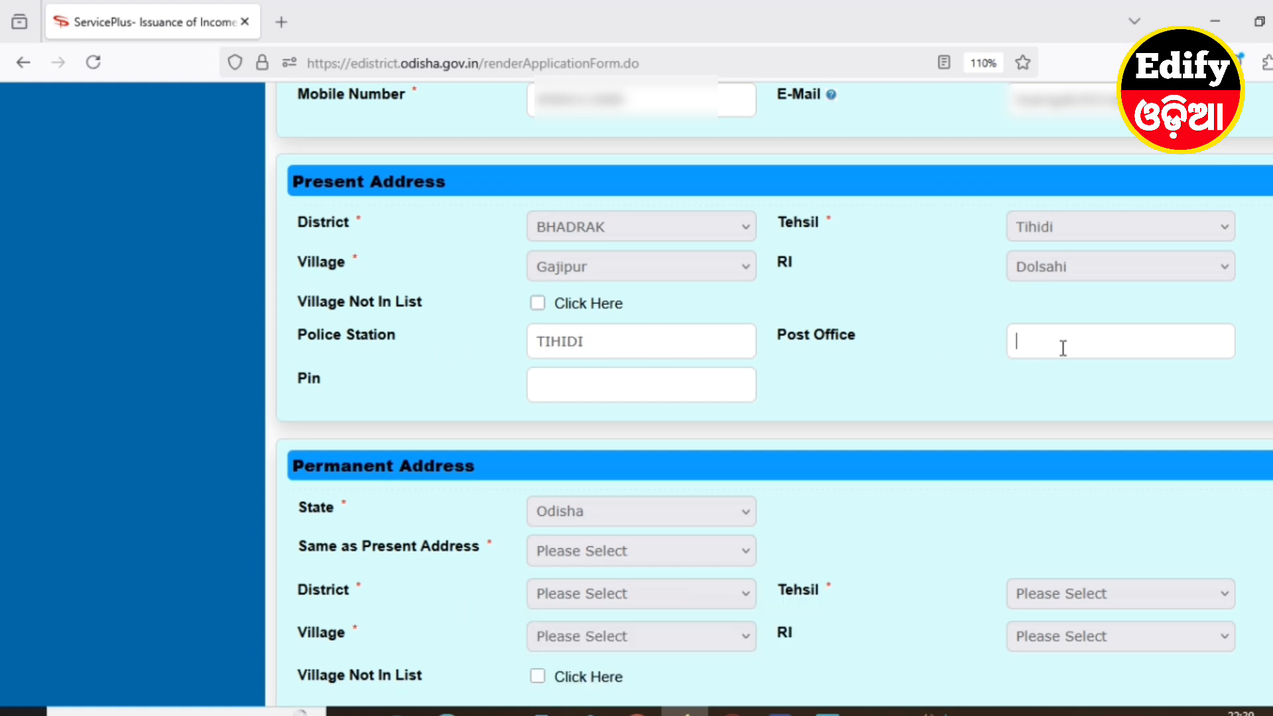
type("DOLASAHI")
left_click(681, 378)
Step: Enter PIN 75612 and set the permanent address to Same as Present Address
type("75612")
scroll(421, 355, "up", 2)
scroll(508, 373, "down", 3)
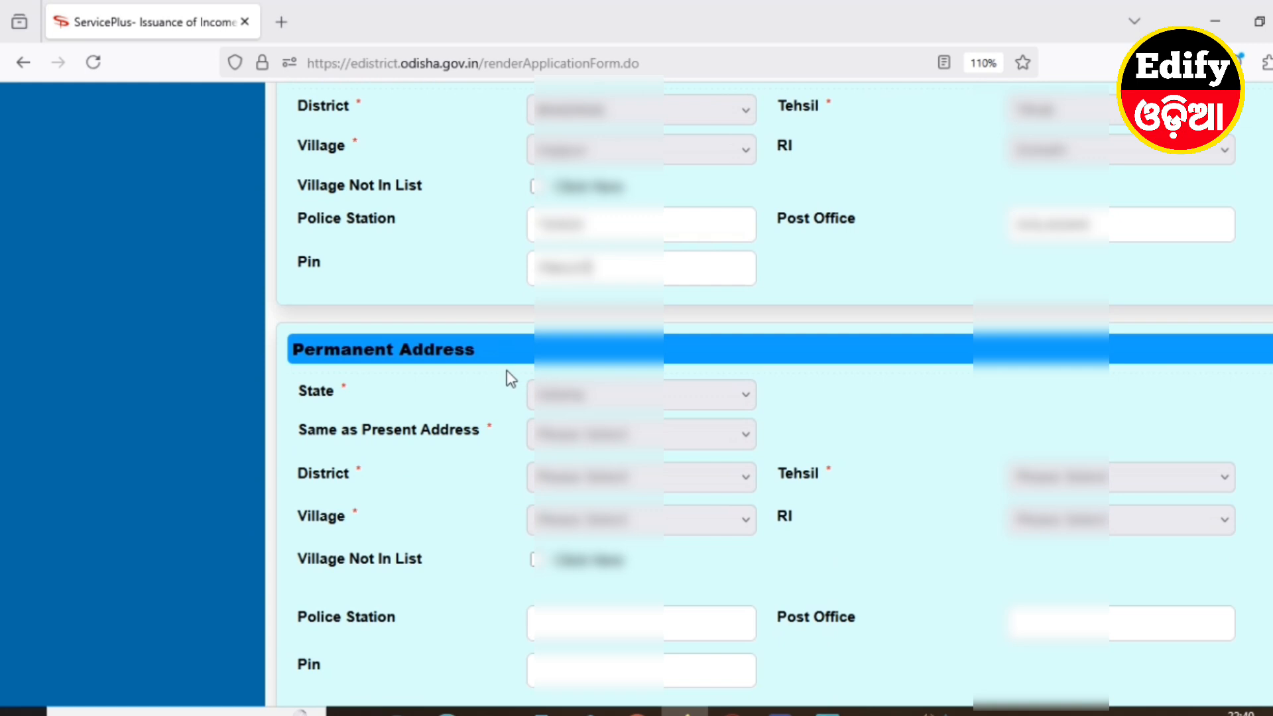
scroll(463, 364, "down", 3)
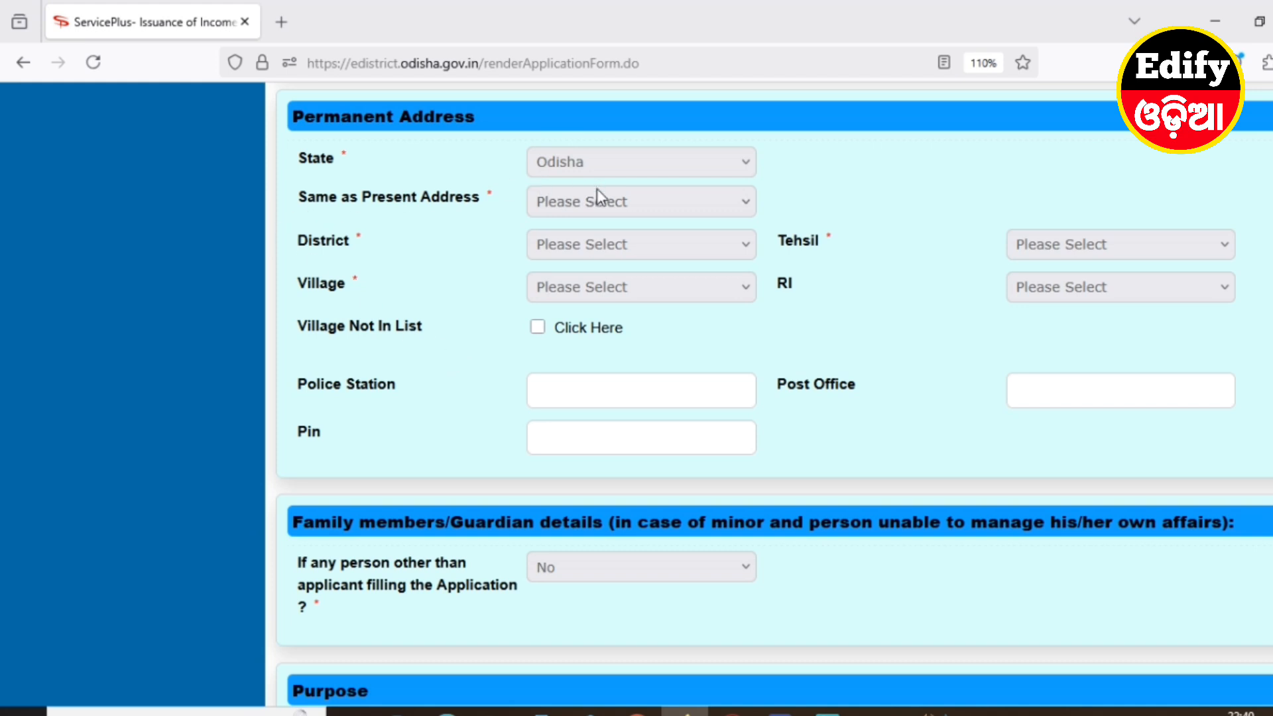
left_click(566, 206)
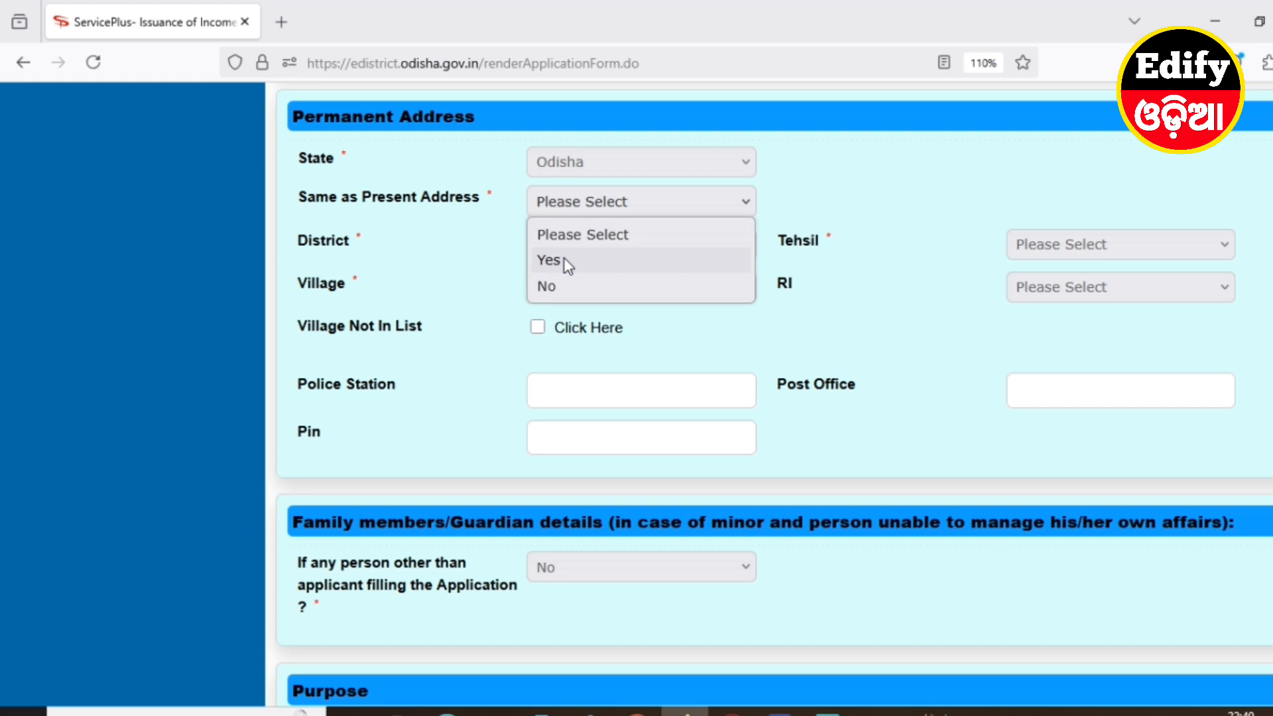
left_click(567, 263)
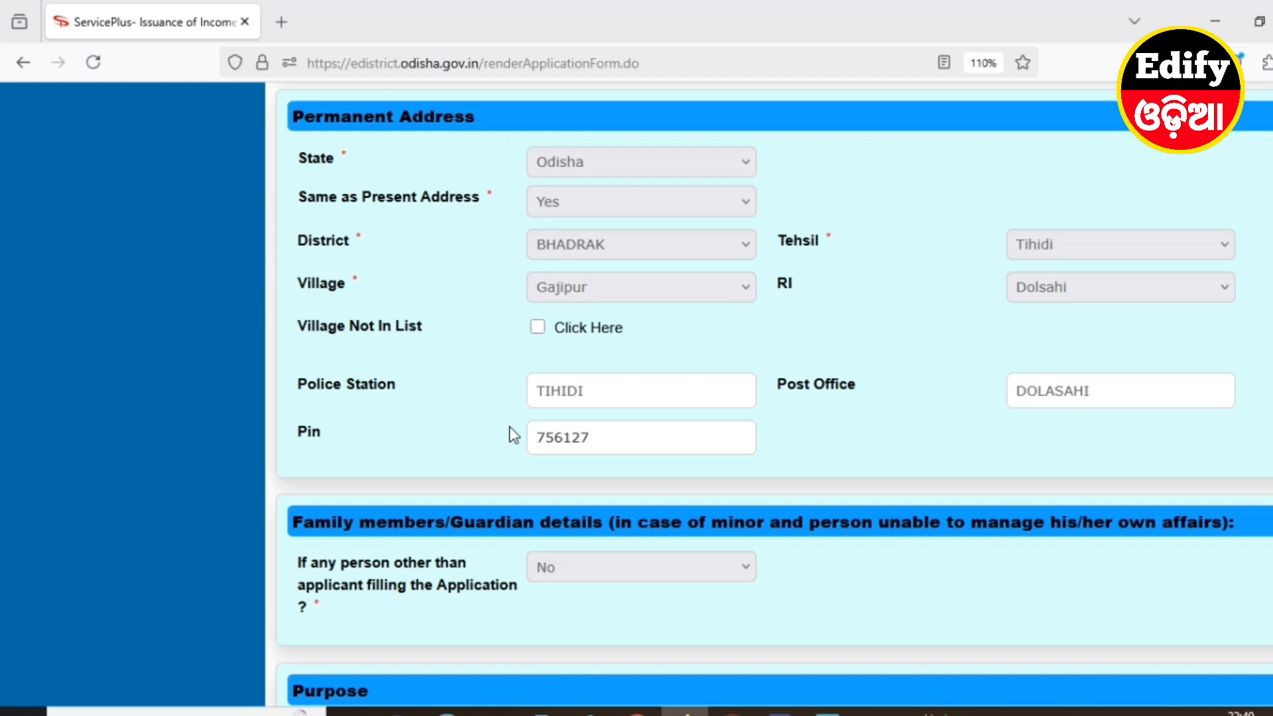
Step: Enter 'STUDY OF CHILDREN' as the purpose so it reads Study Of Children
scroll(338, 385, "up", 3)
scroll(338, 380, "down", 8)
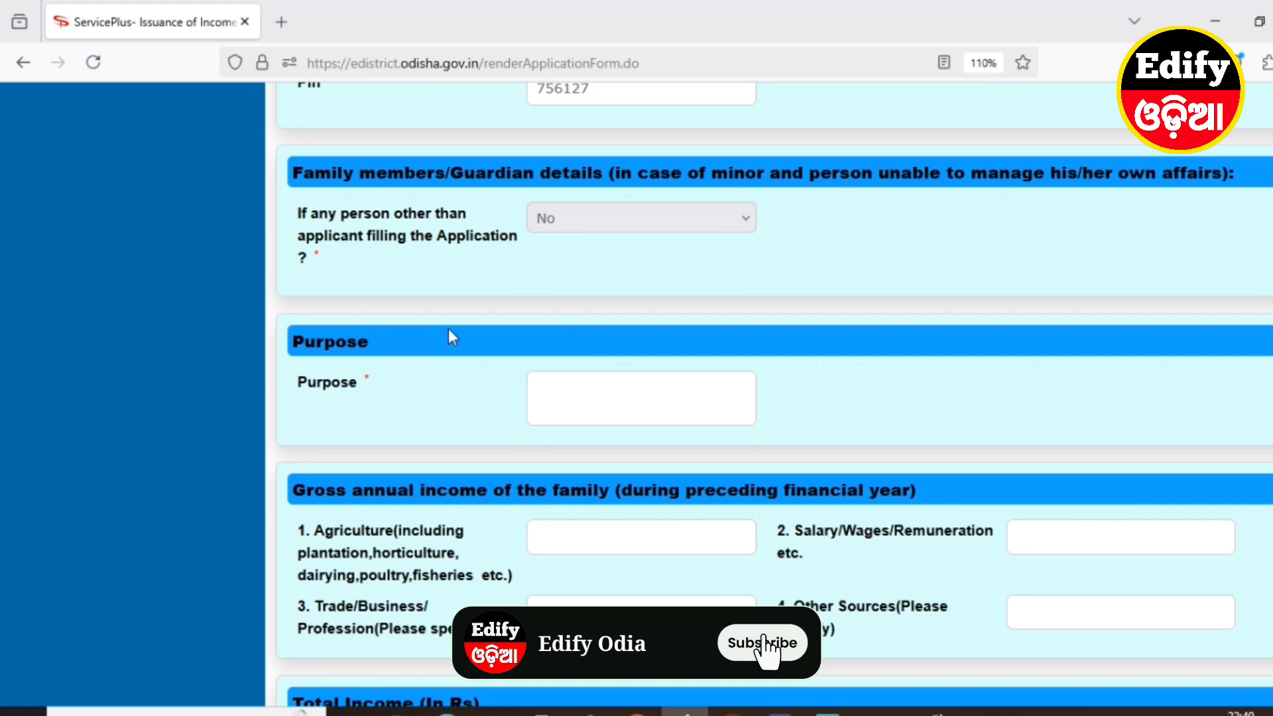
scroll(448, 335, "down", 2)
left_click(614, 285)
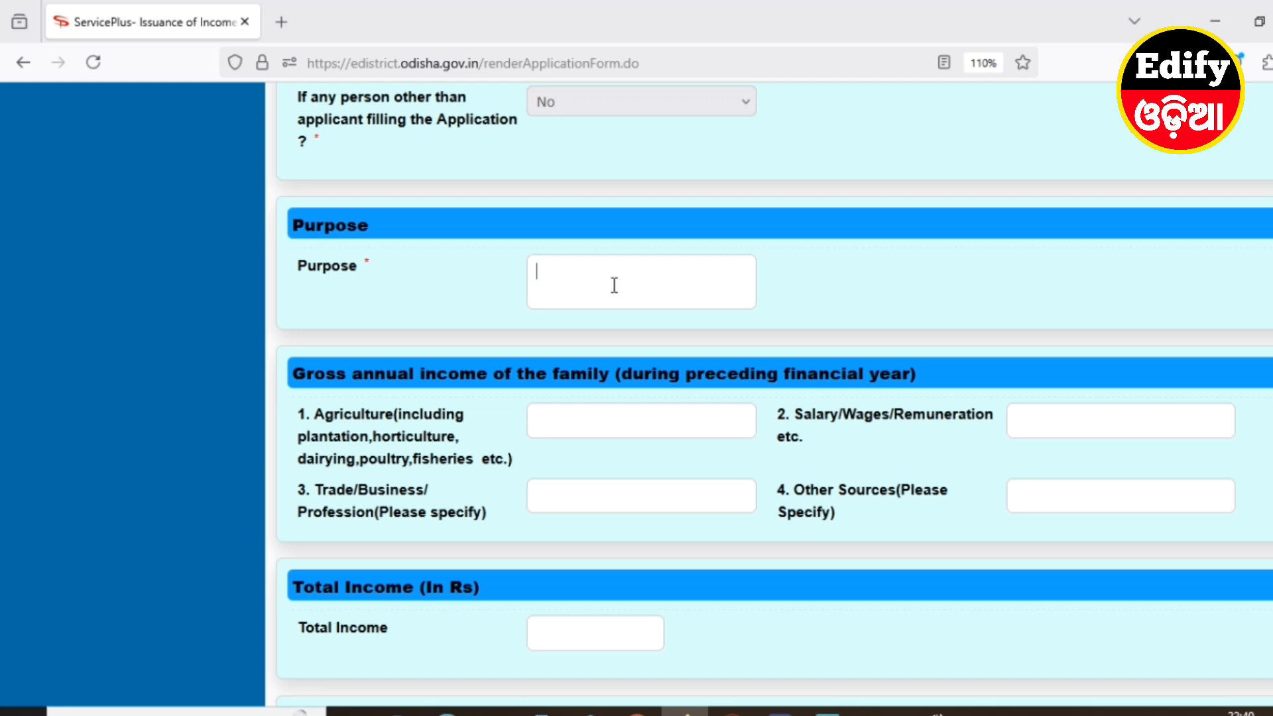
type("STUDY OF CHILDREN")
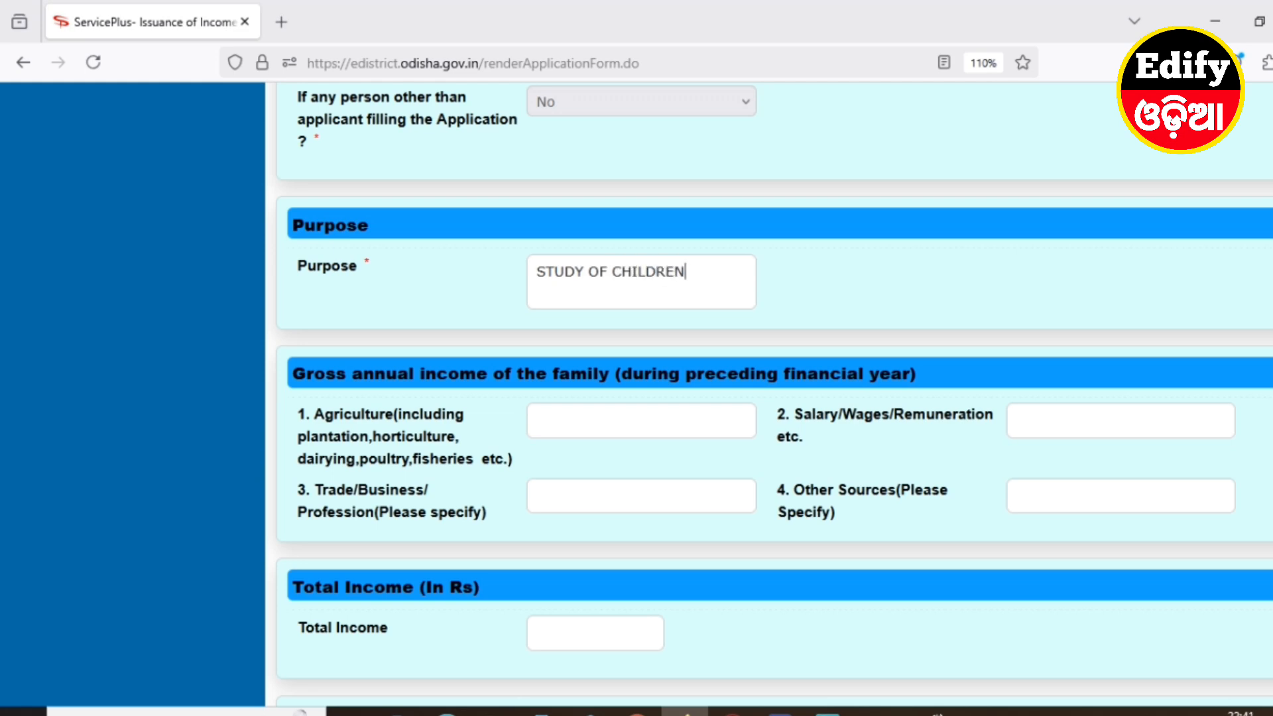
left_click(845, 286)
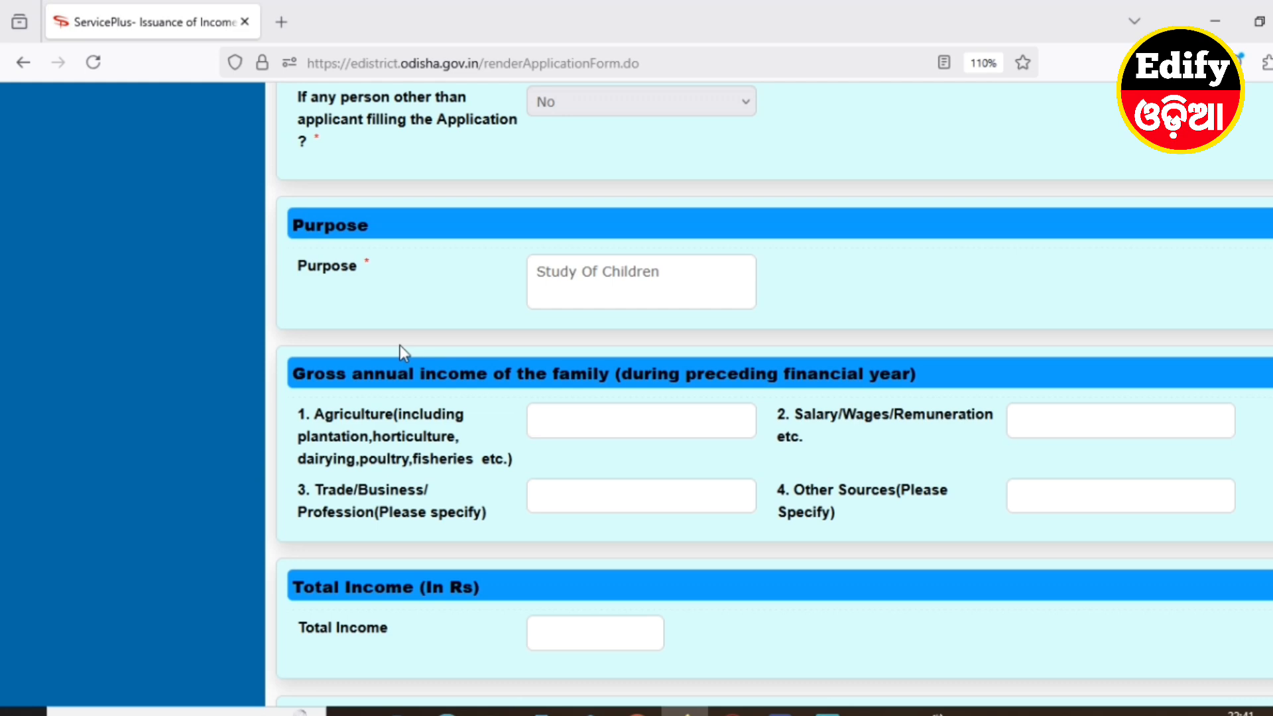
Step: Enter gross annual income: Agriculture 10000, Salary/Wages 0, Trade/Business 0, Other Sources 30000
left_click(604, 419)
type("10000")
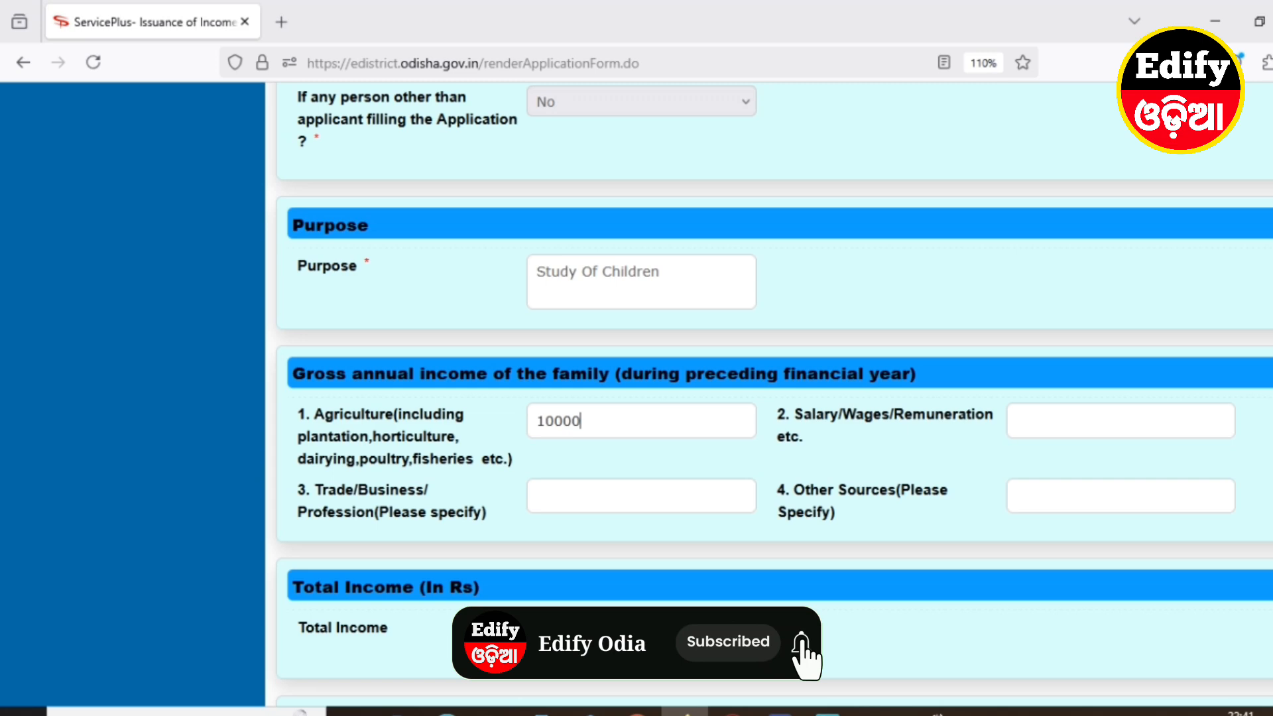
left_click(1078, 420)
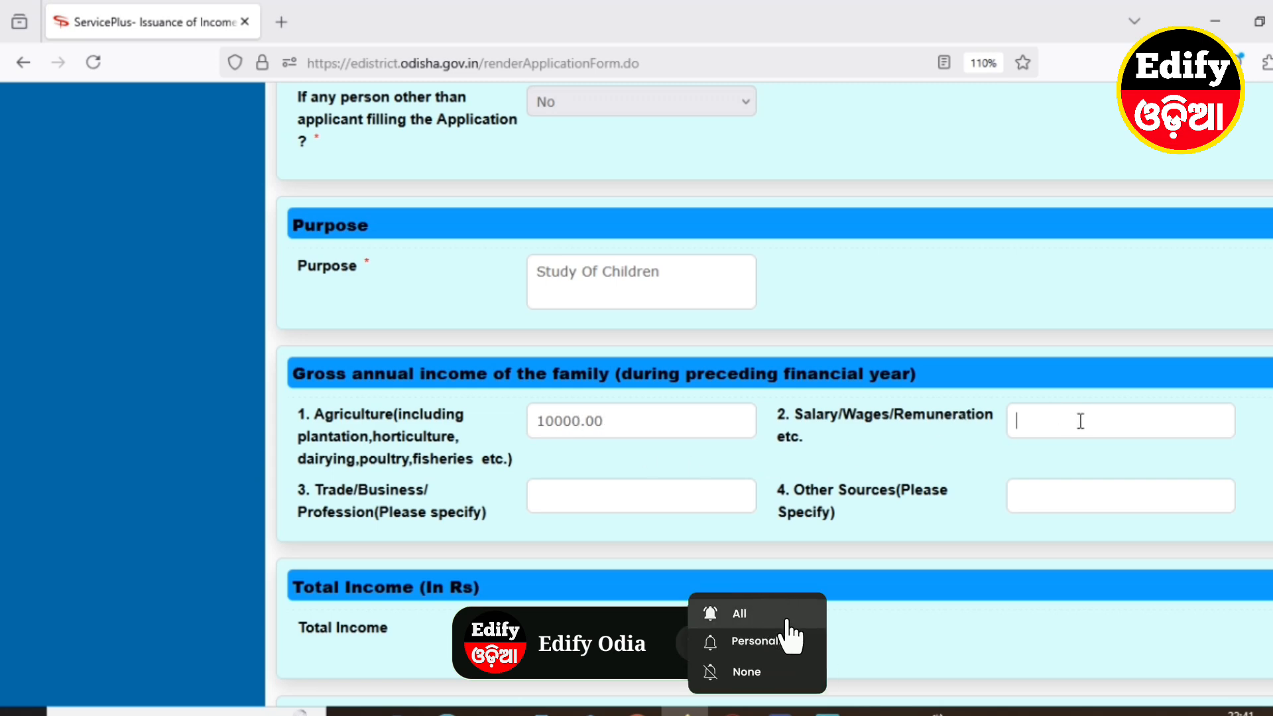
type("0")
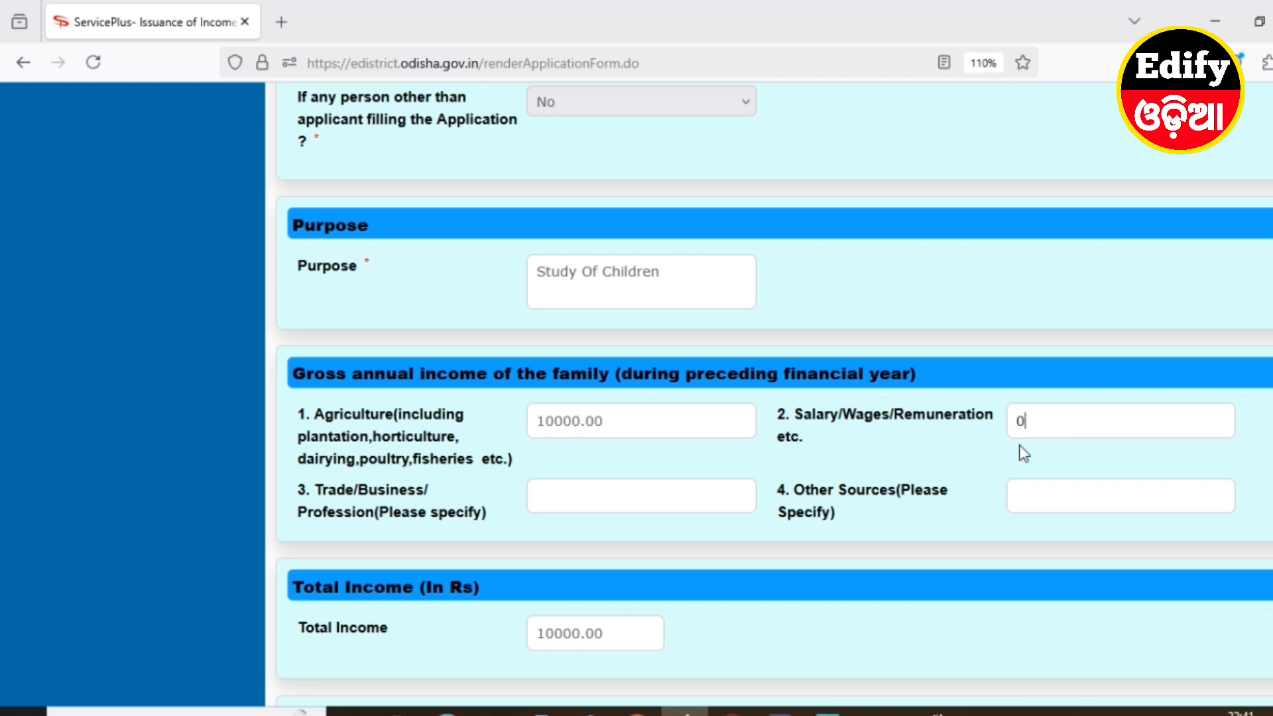
left_click(592, 502)
type("0")
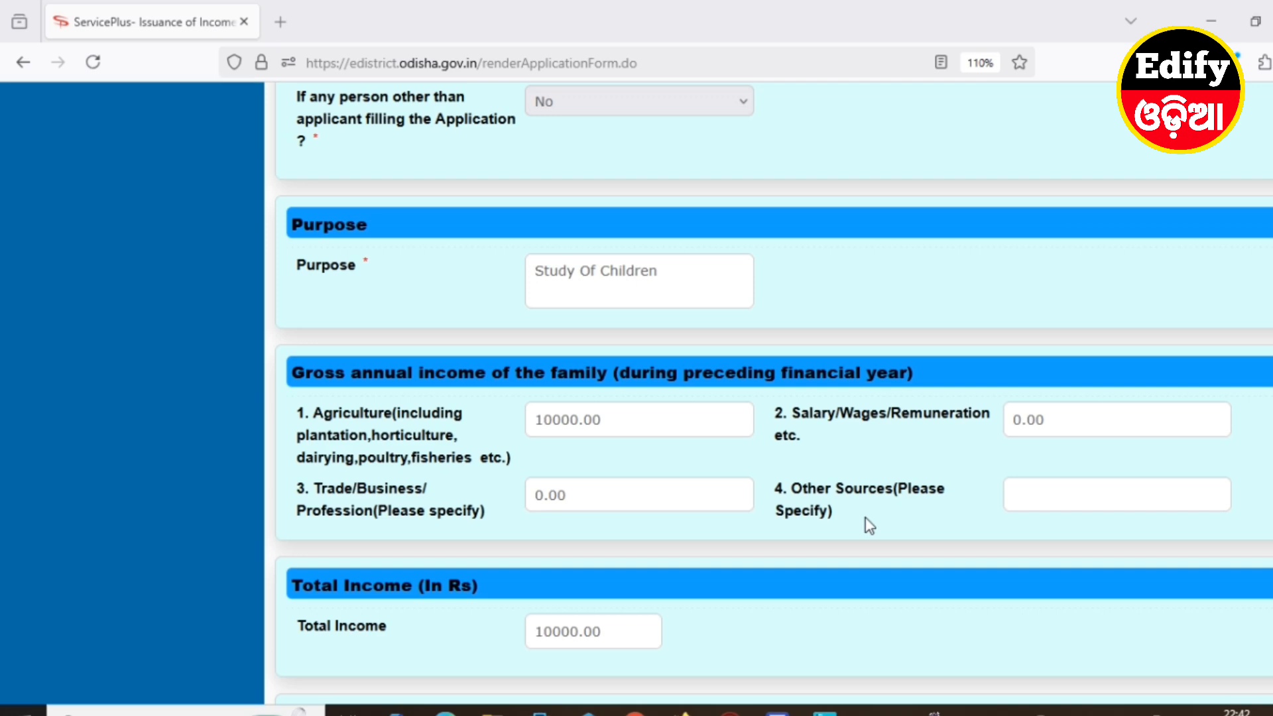
left_click(1052, 495)
type("30000")
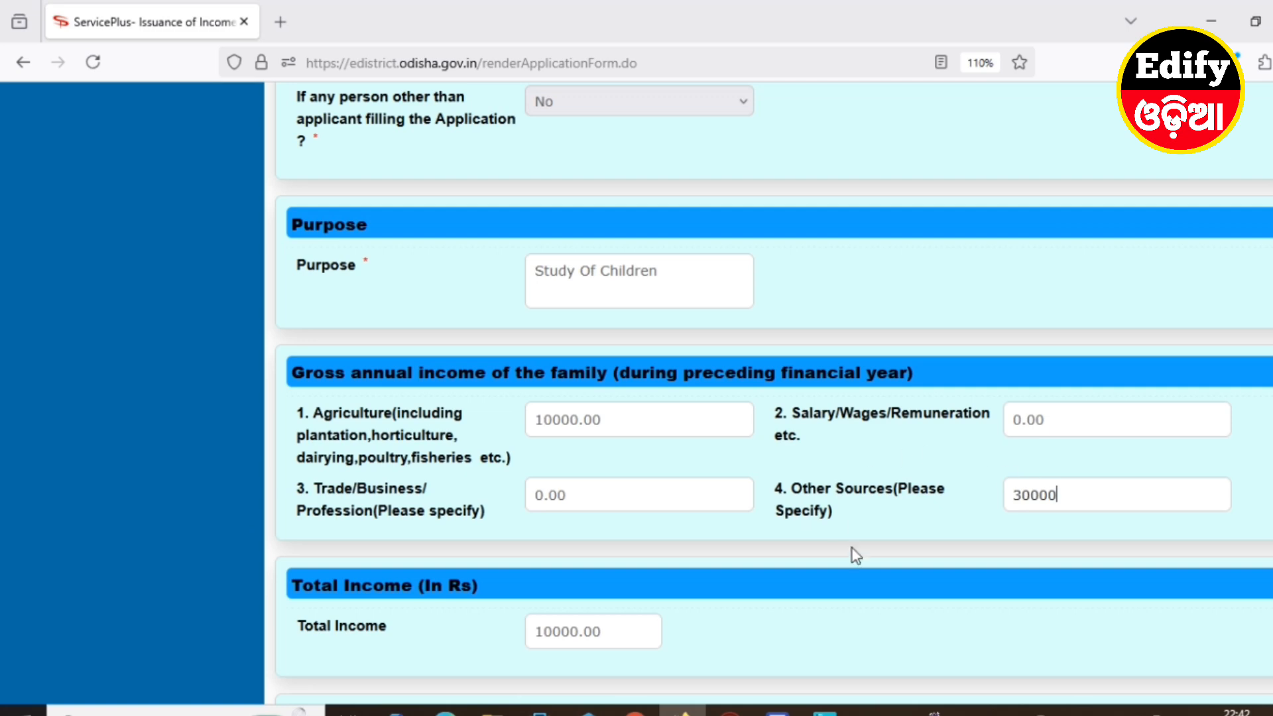
scroll(762, 491, "down", 2)
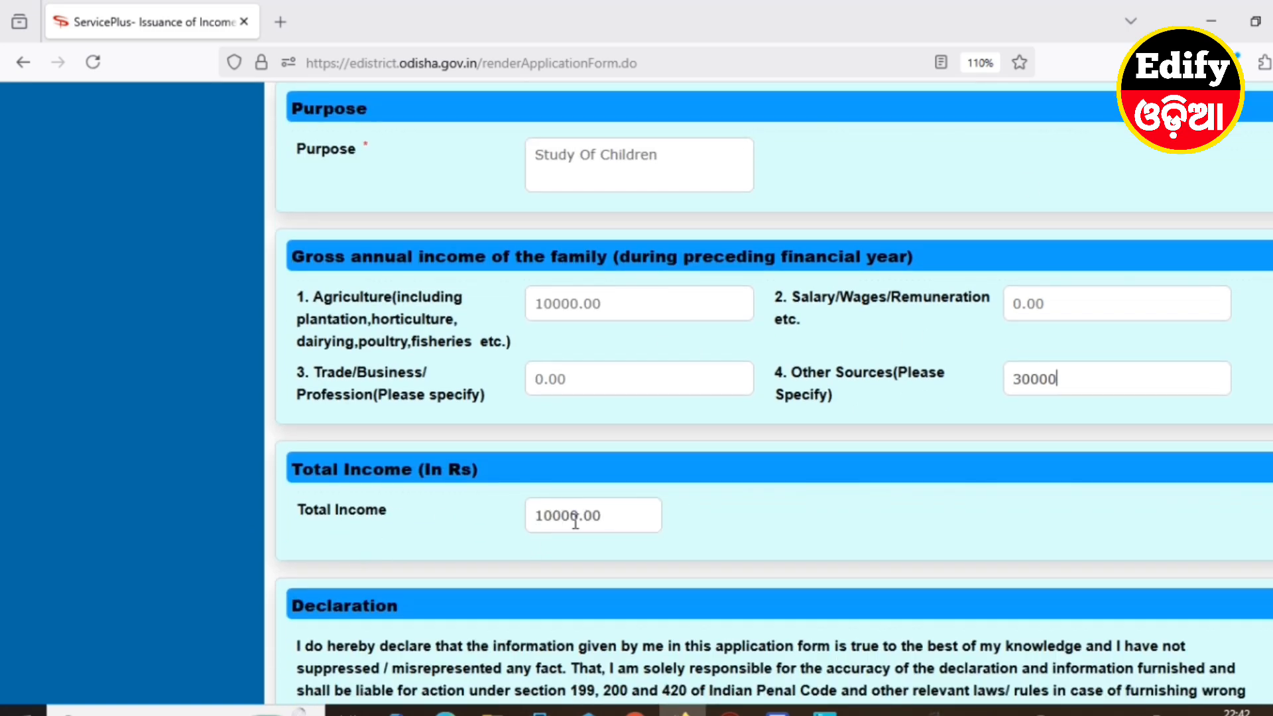
Step: Confirm Total Income of 40000.00, enter declaration place GAJIPUR and tick I Agree
left_click(625, 528)
scroll(530, 524, "down", 5)
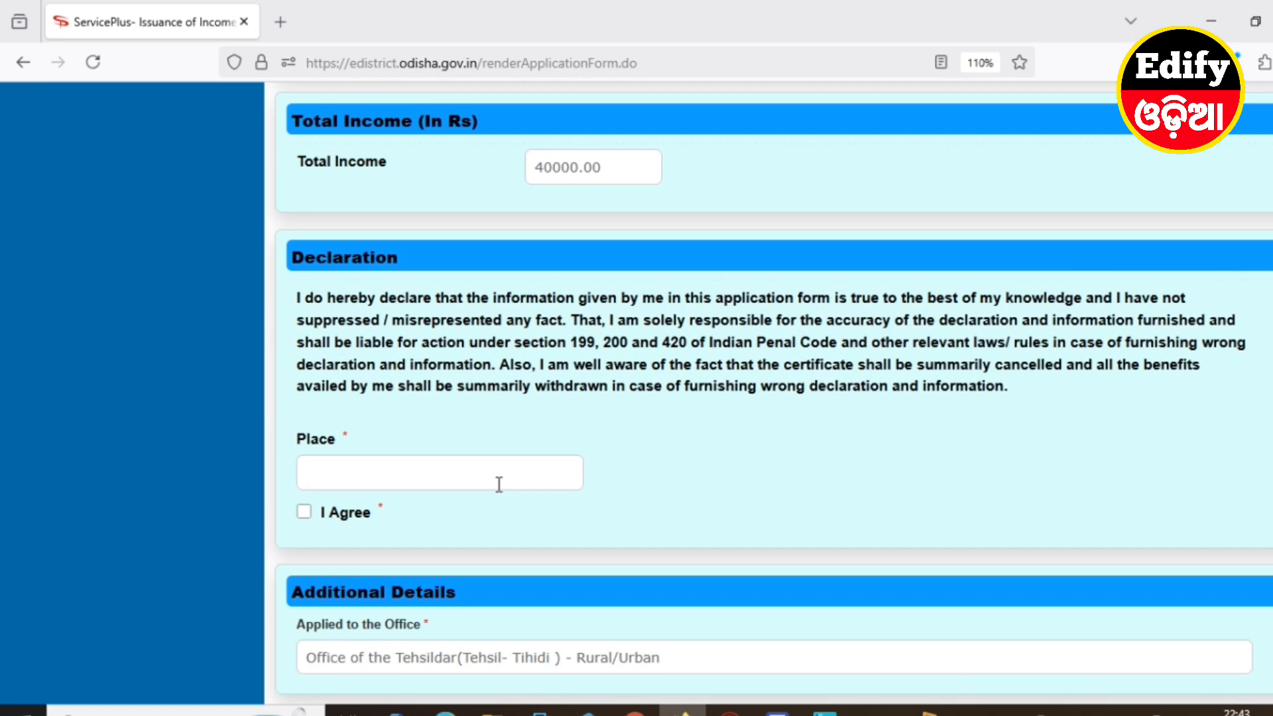
left_click(338, 479)
type("GAJIPUR")
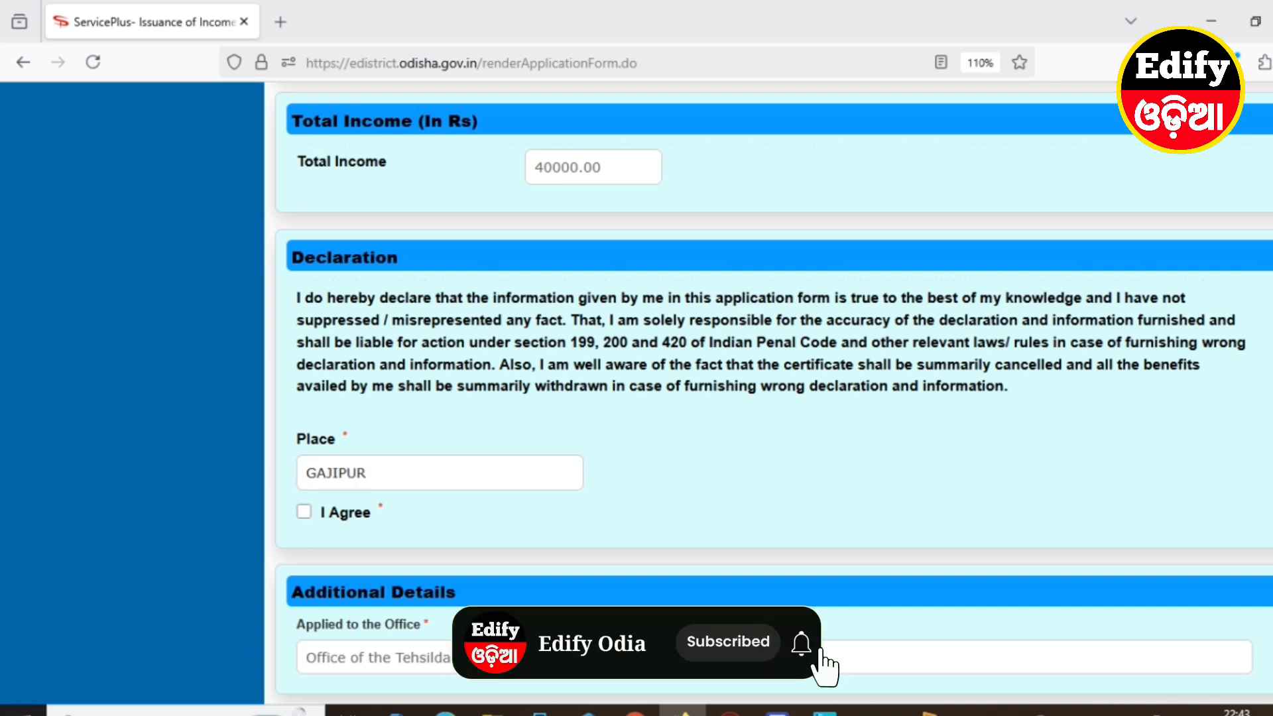
left_click(305, 514)
scroll(779, 411, "down", 5)
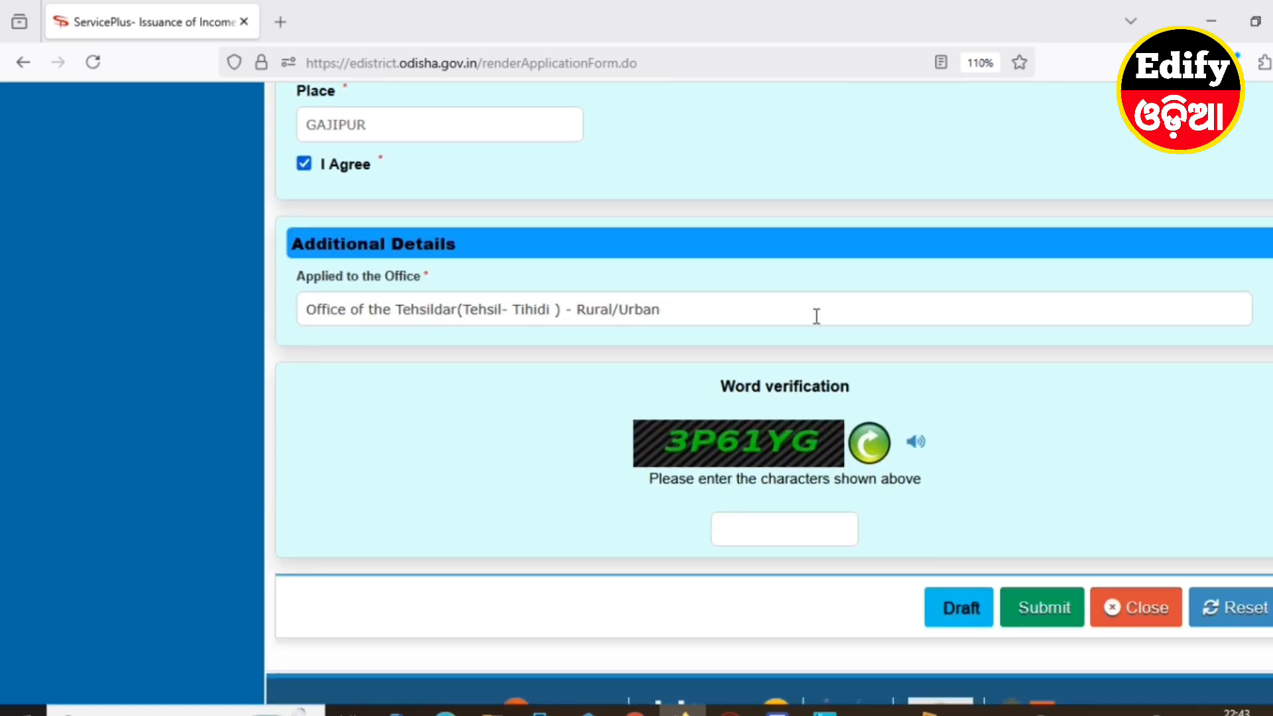
Step: Fill the Word verification box with the characters shown in the captcha image
left_click(757, 535)
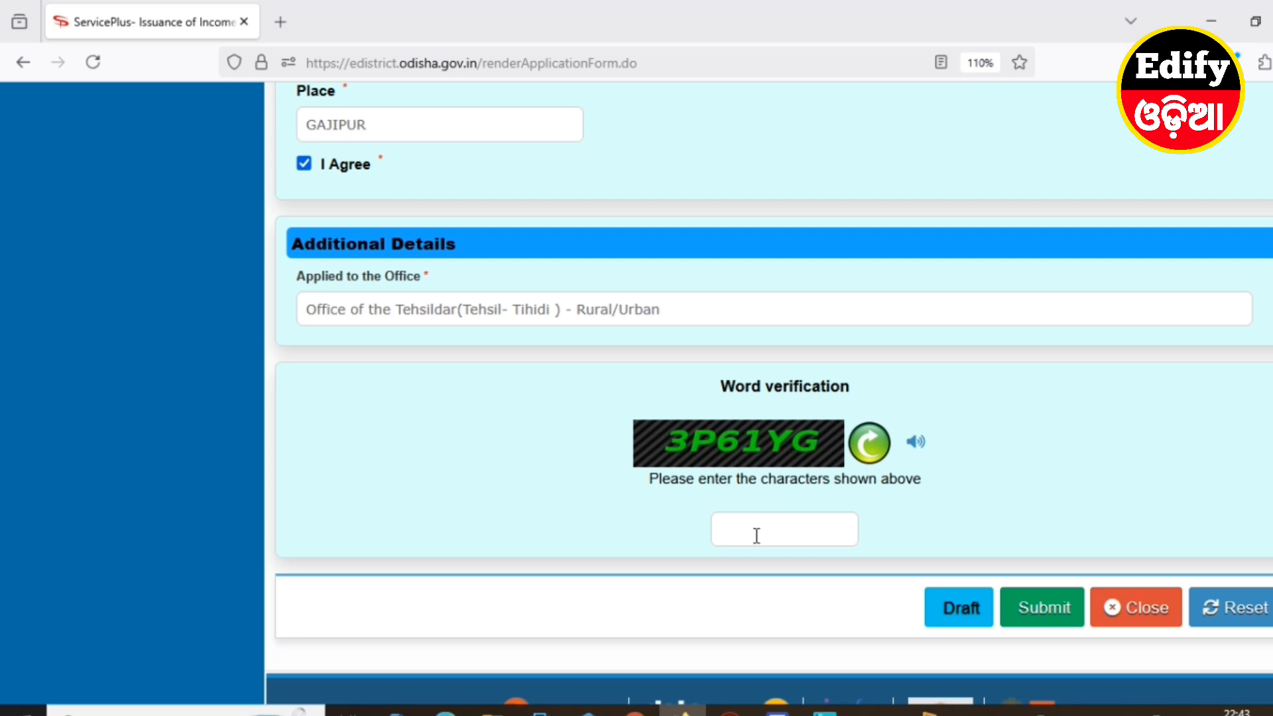
type("3P61YG")
scroll(731, 538, "down", 1)
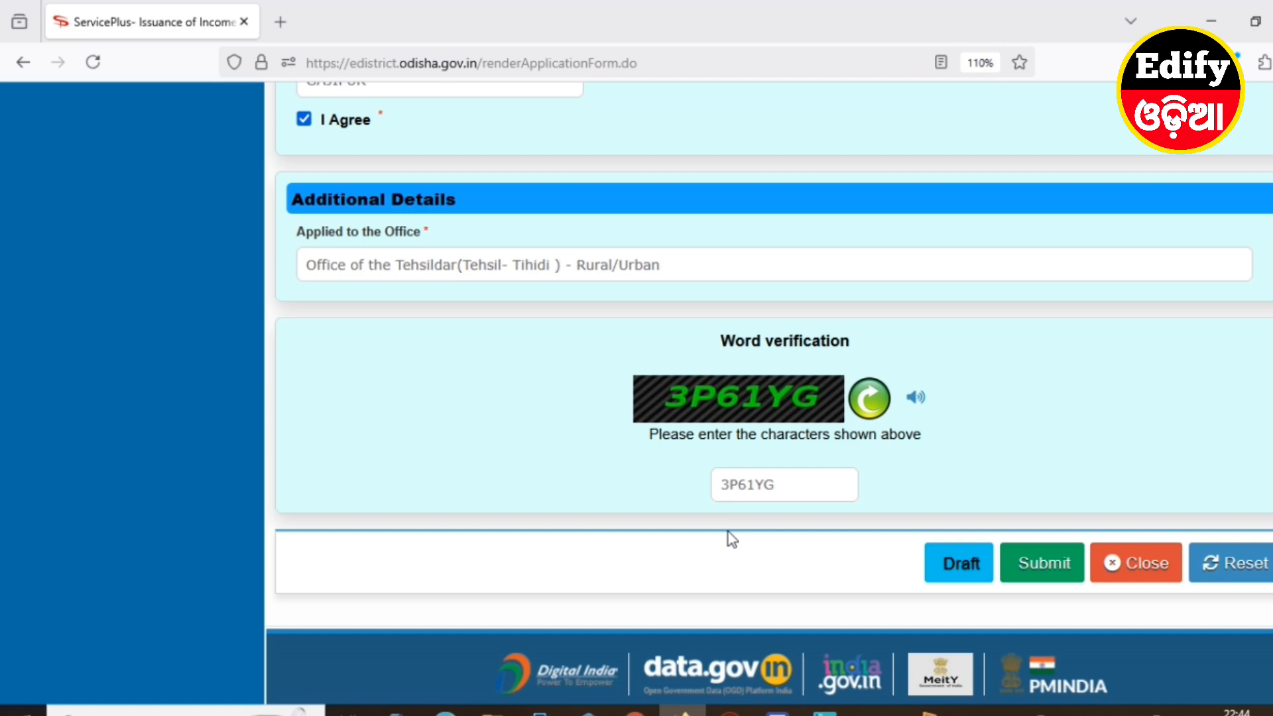
scroll(938, 520, "up", 20)
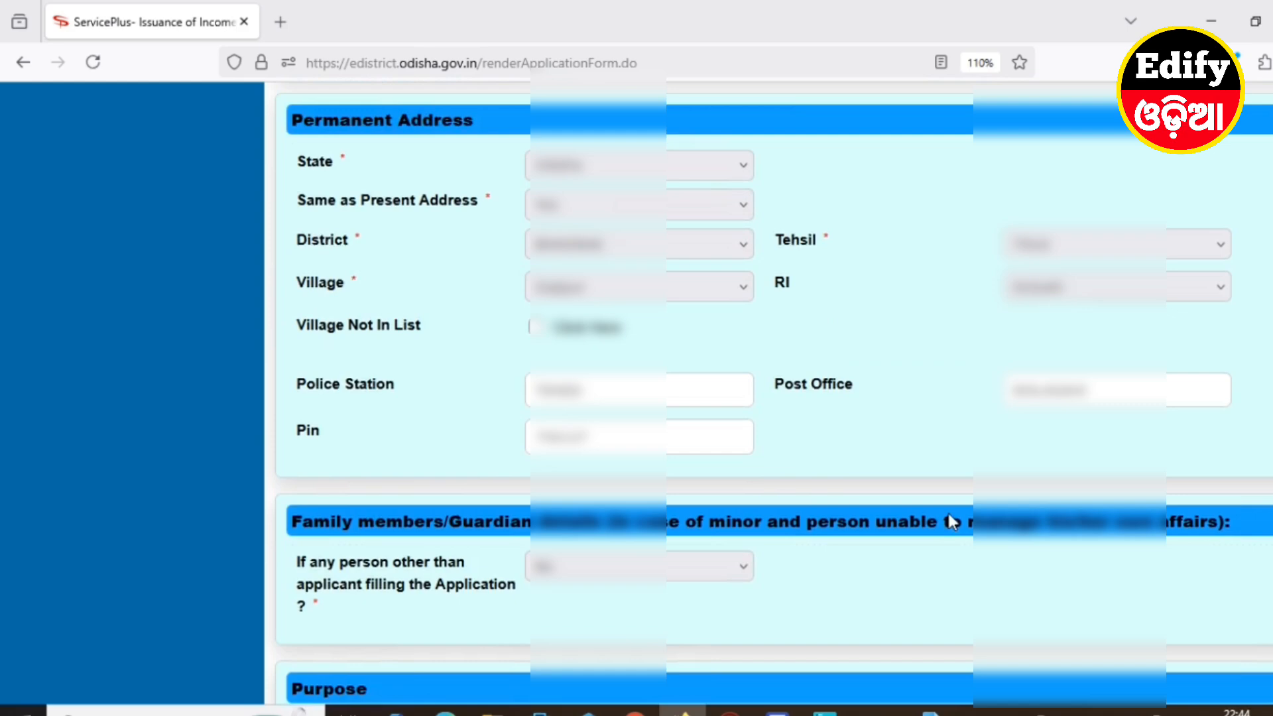
scroll(948, 513, "up", 20)
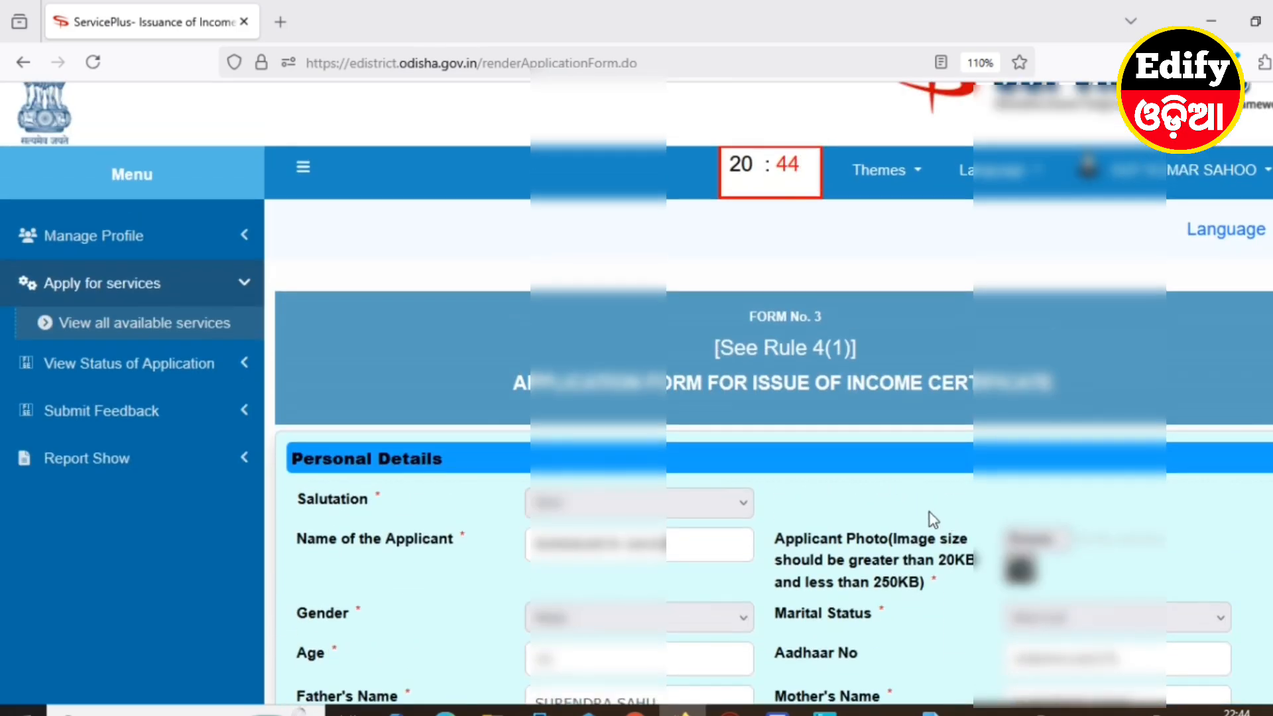
scroll(930, 516, "down", 5)
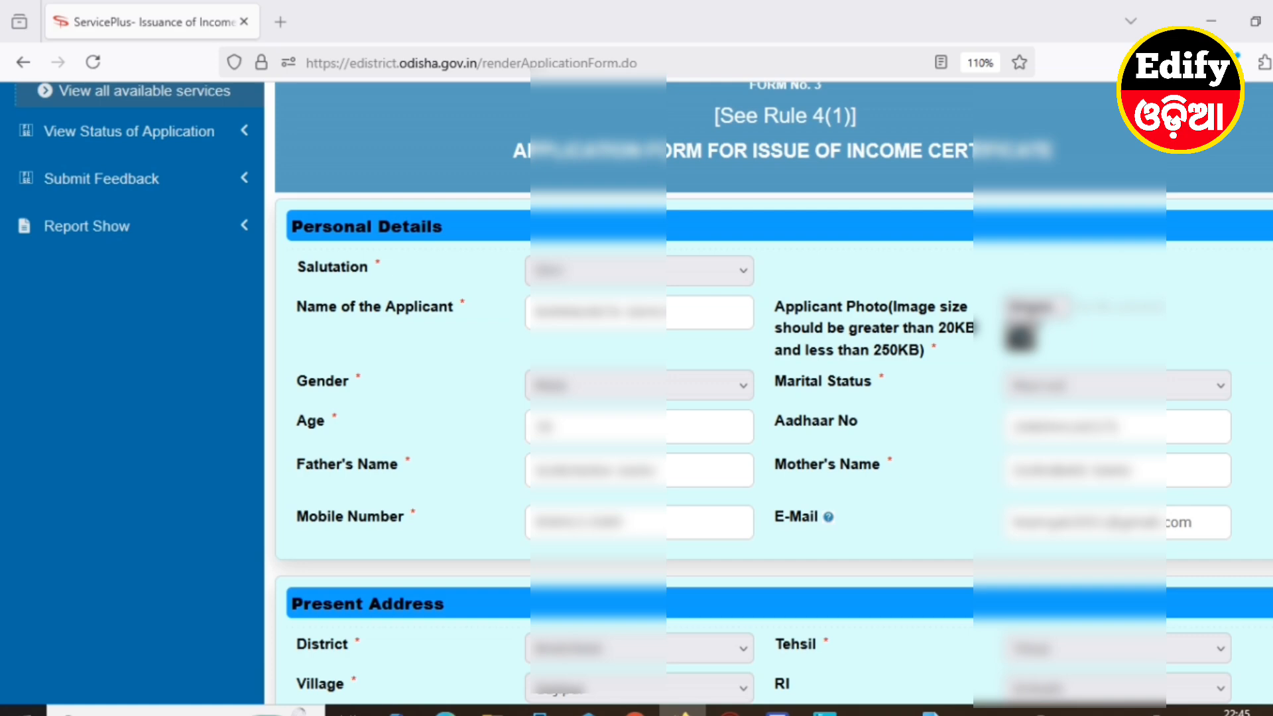
left_click(1029, 308)
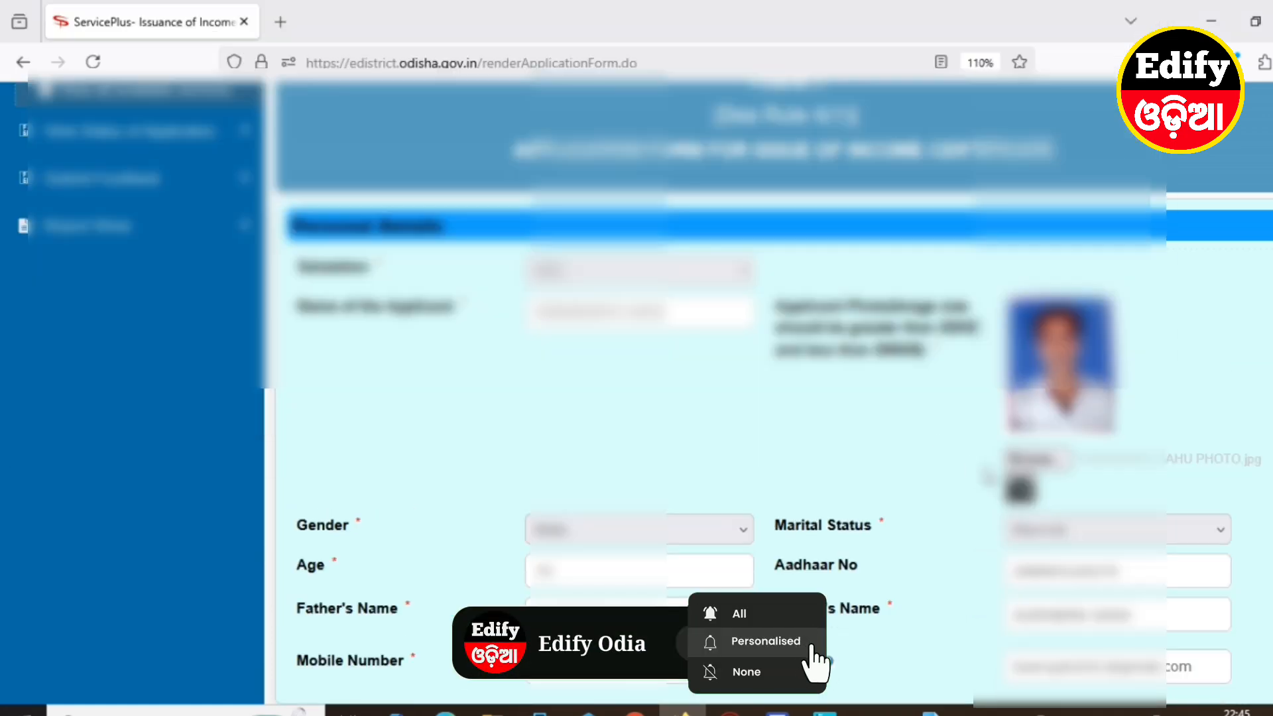
scroll(936, 385, "down", 5)
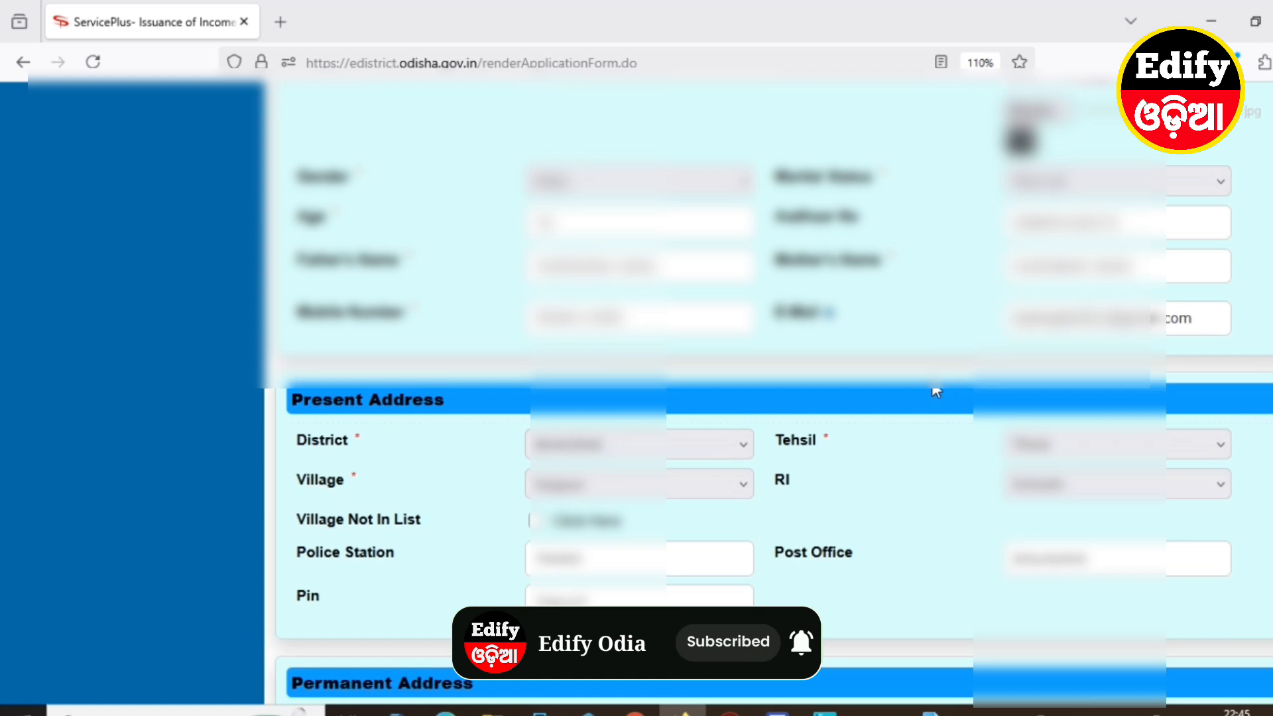
scroll(936, 393, "down", 15)
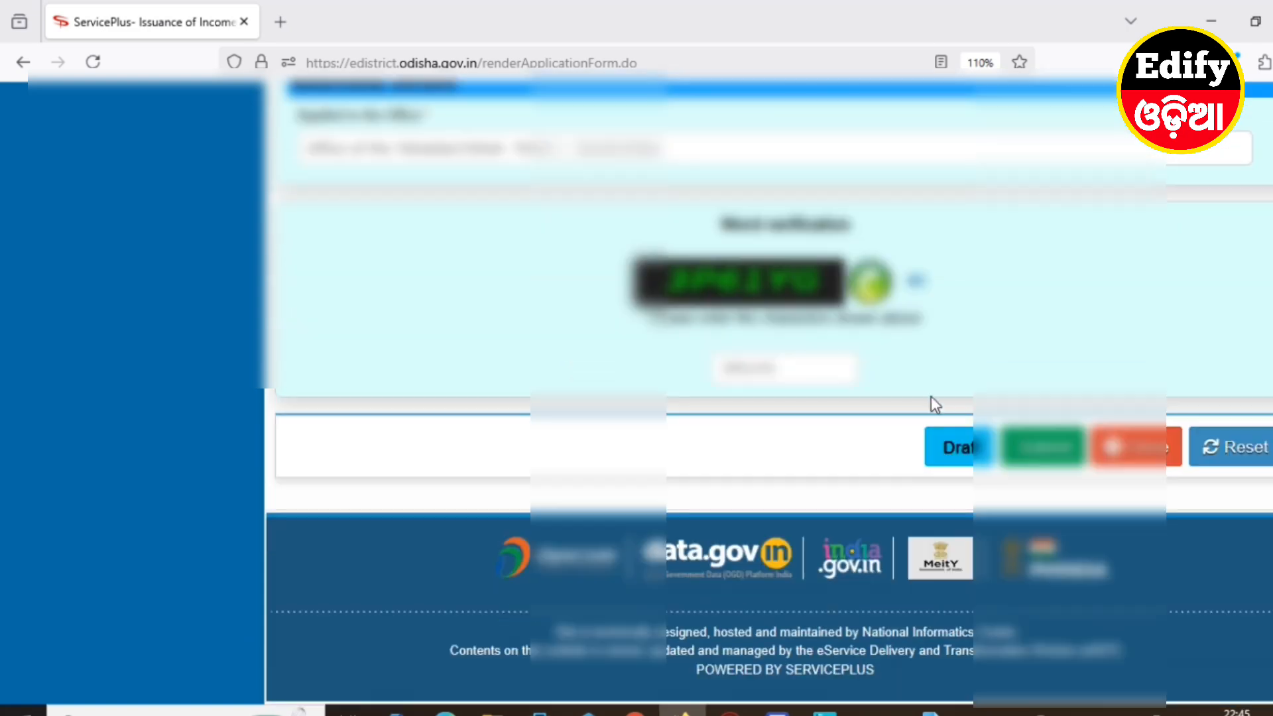
Step: Submit the application form and scroll the preview down to its Draft Reference No
left_click(1054, 455)
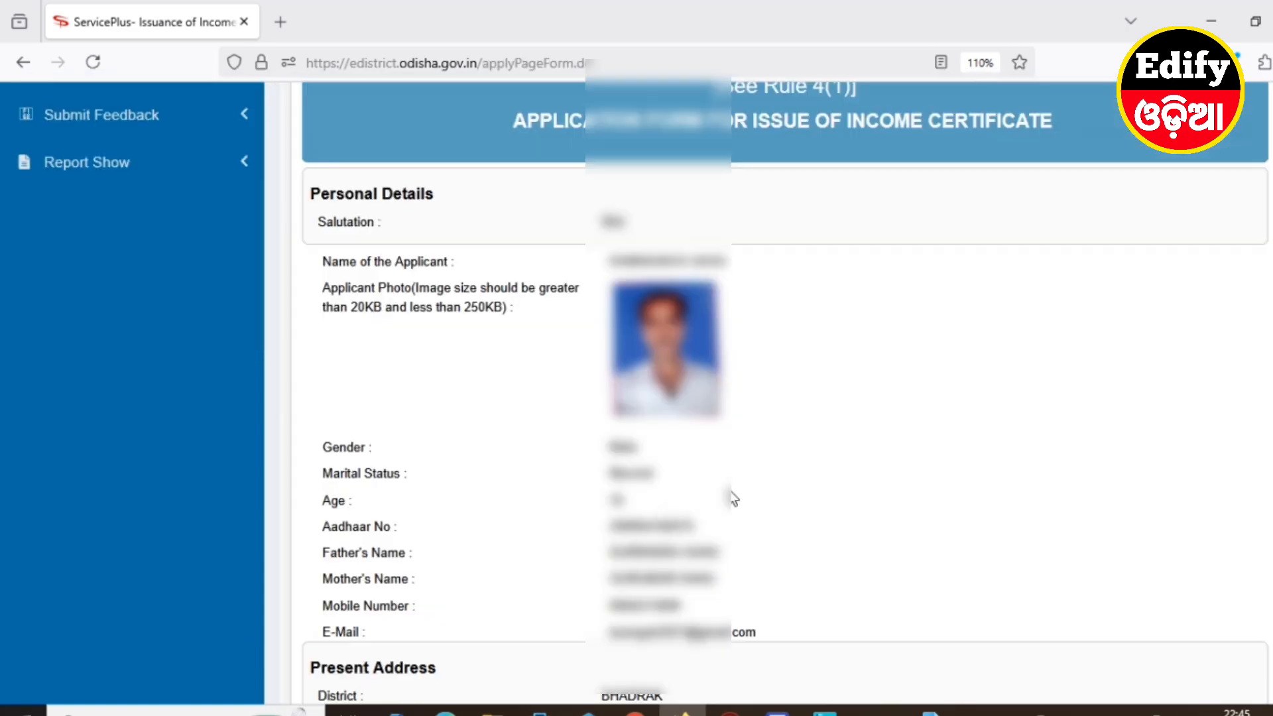
scroll(743, 498, "down", 16)
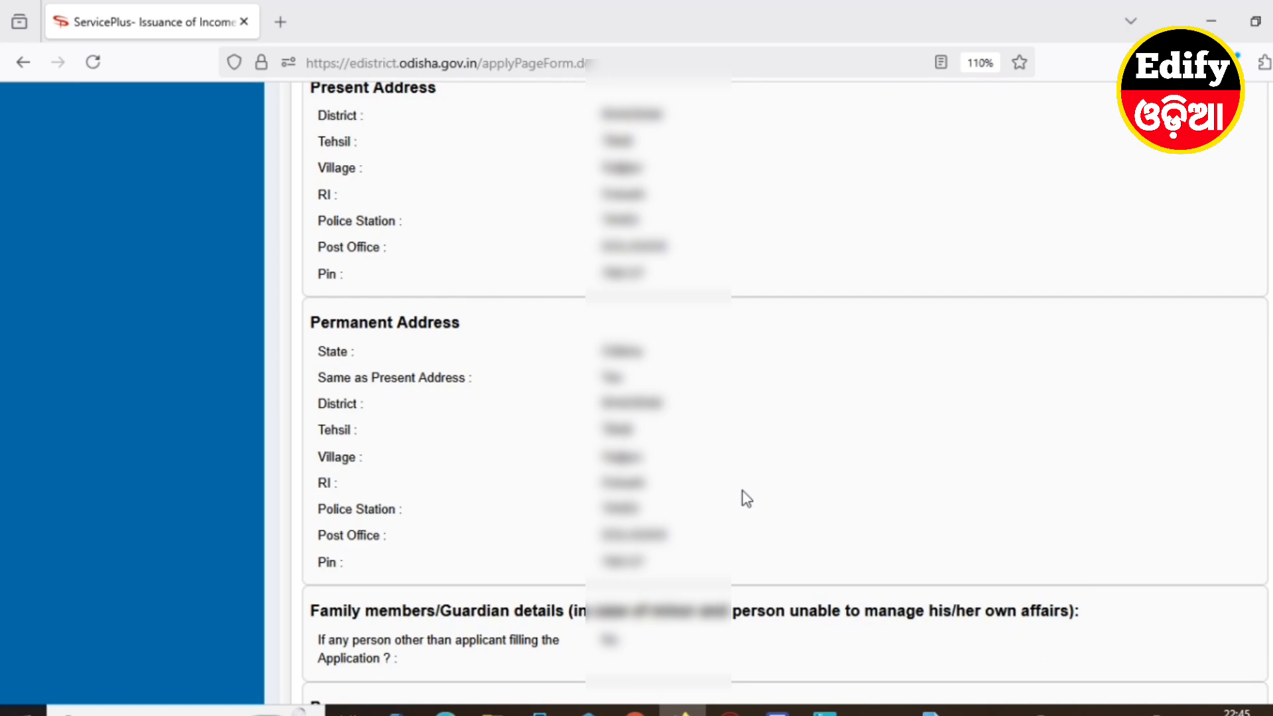
scroll(763, 505, "down", 8)
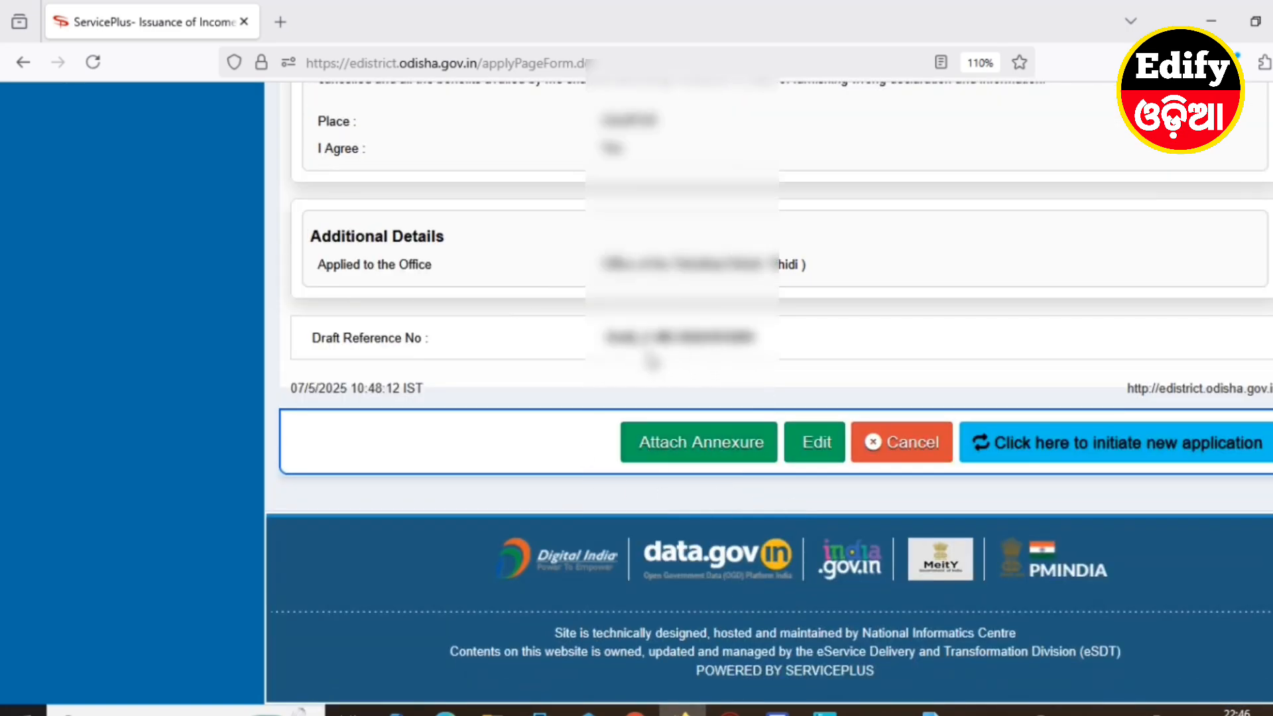
left_click(816, 443)
Step: Go to Attach Enclosure(s) and pick Copy of ROR as the first enclosure document
left_click(680, 443)
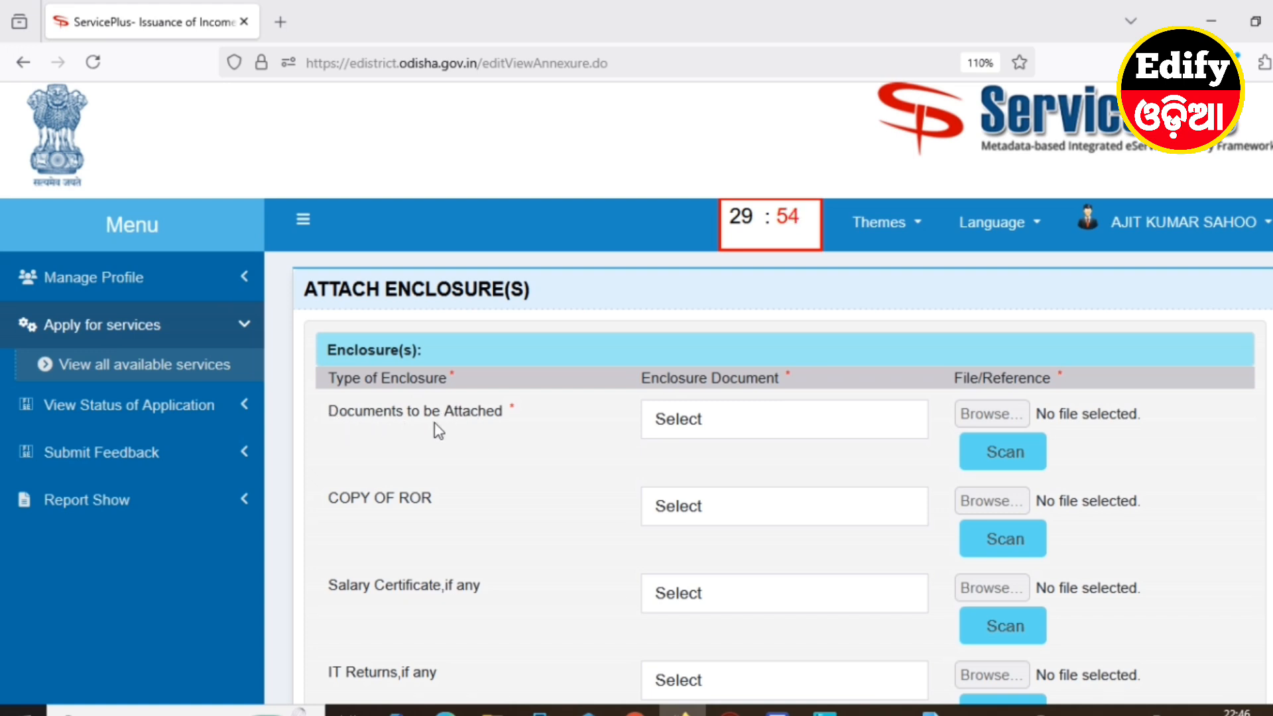
left_click(723, 420)
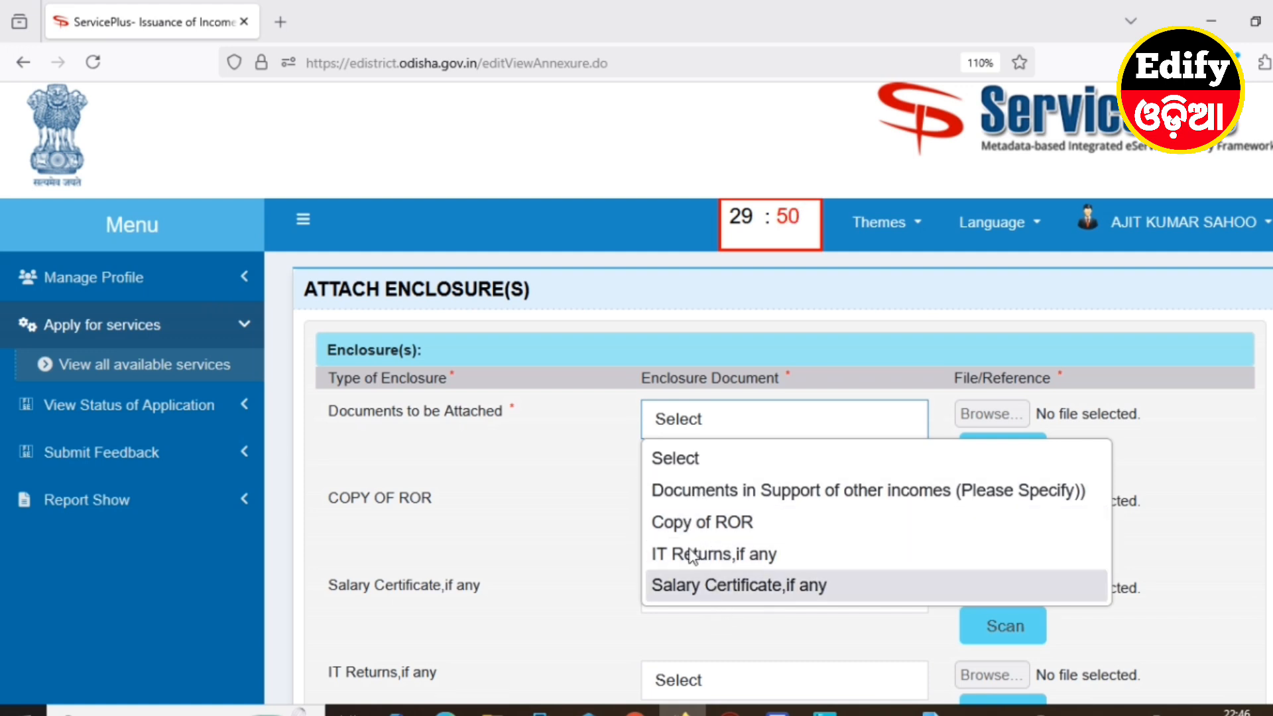
left_click(723, 524)
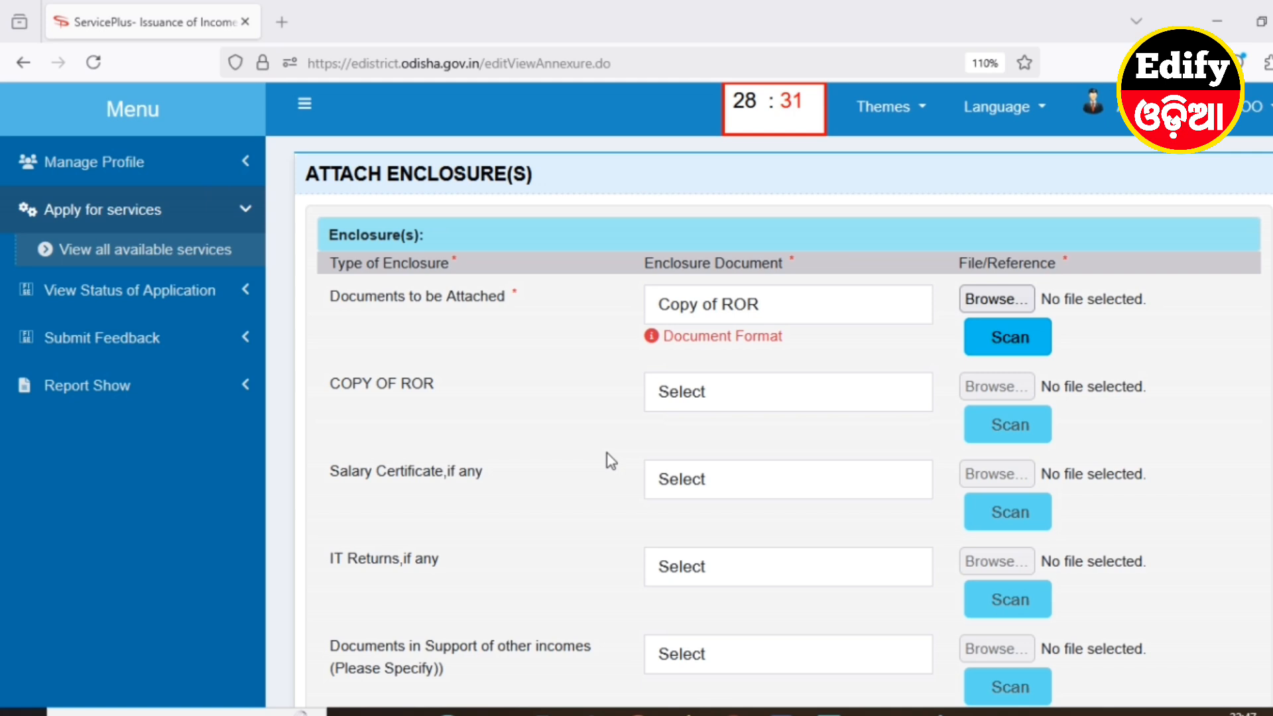
Step: Attach the ROR PDF to the first row, then set the COPY OF ROR row to Copy of ROR with the same PDF
left_click(999, 300)
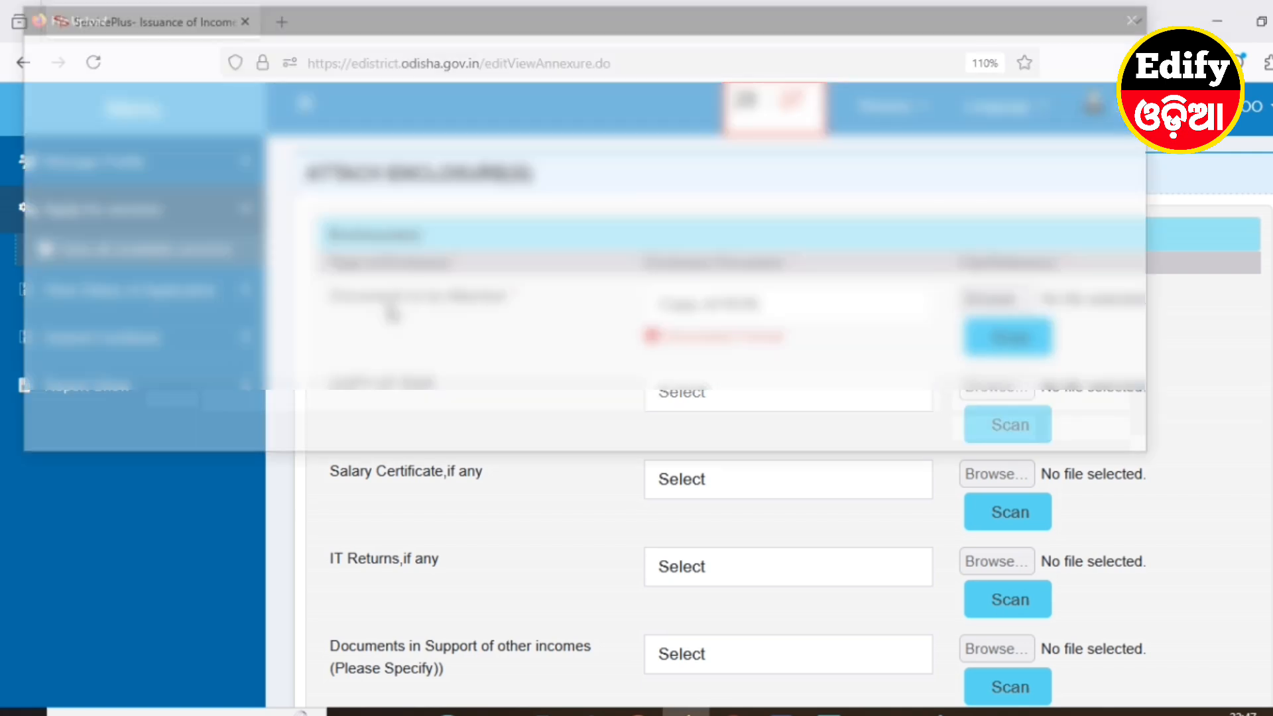
double_click(285, 308)
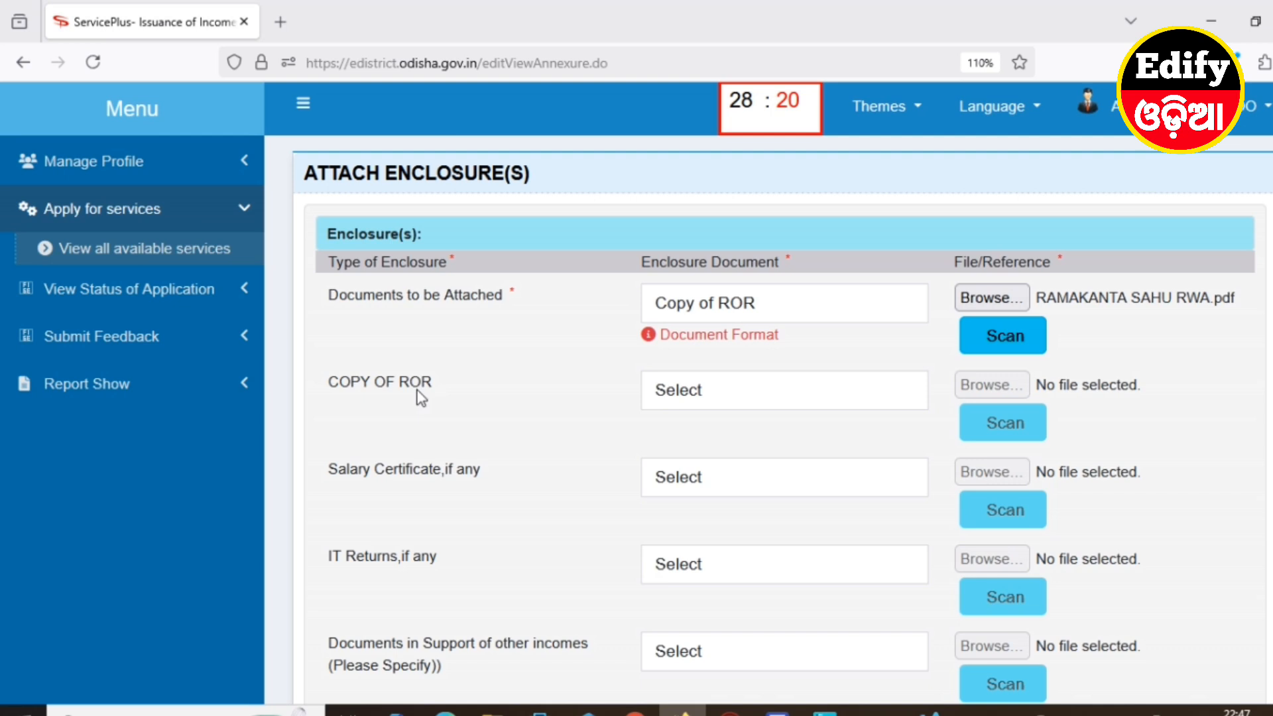
left_click(706, 404)
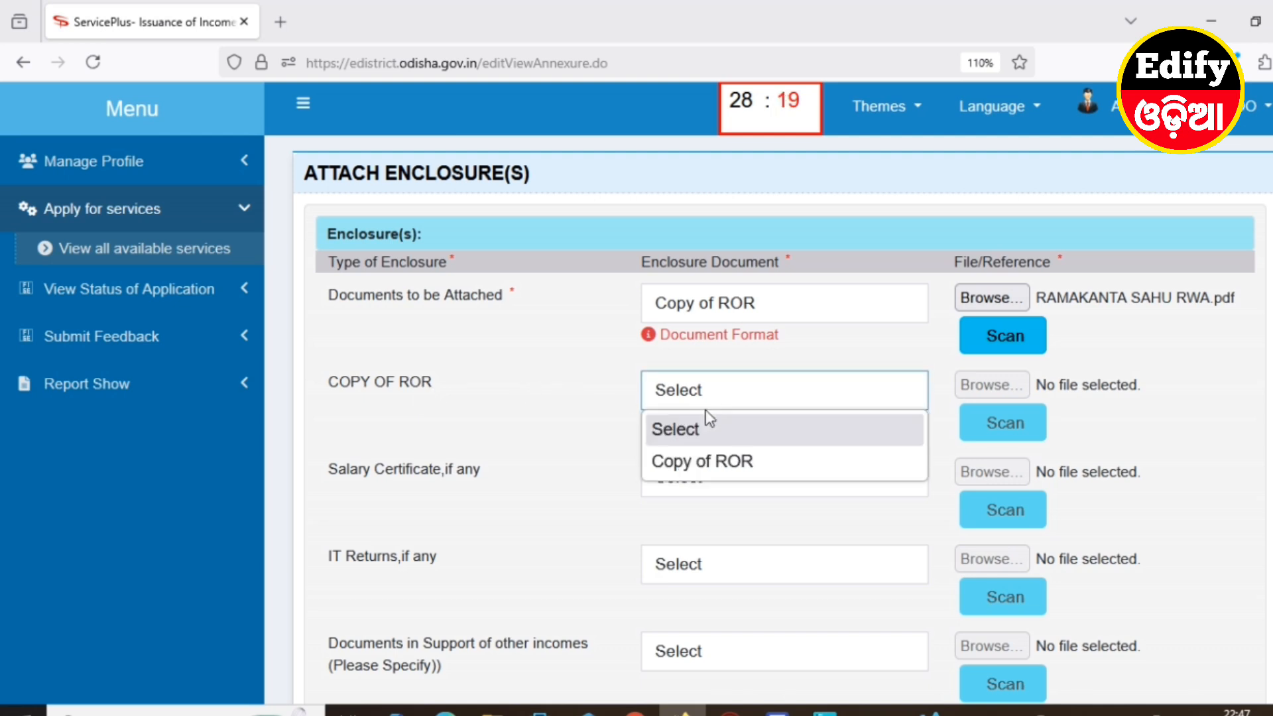
left_click(695, 466)
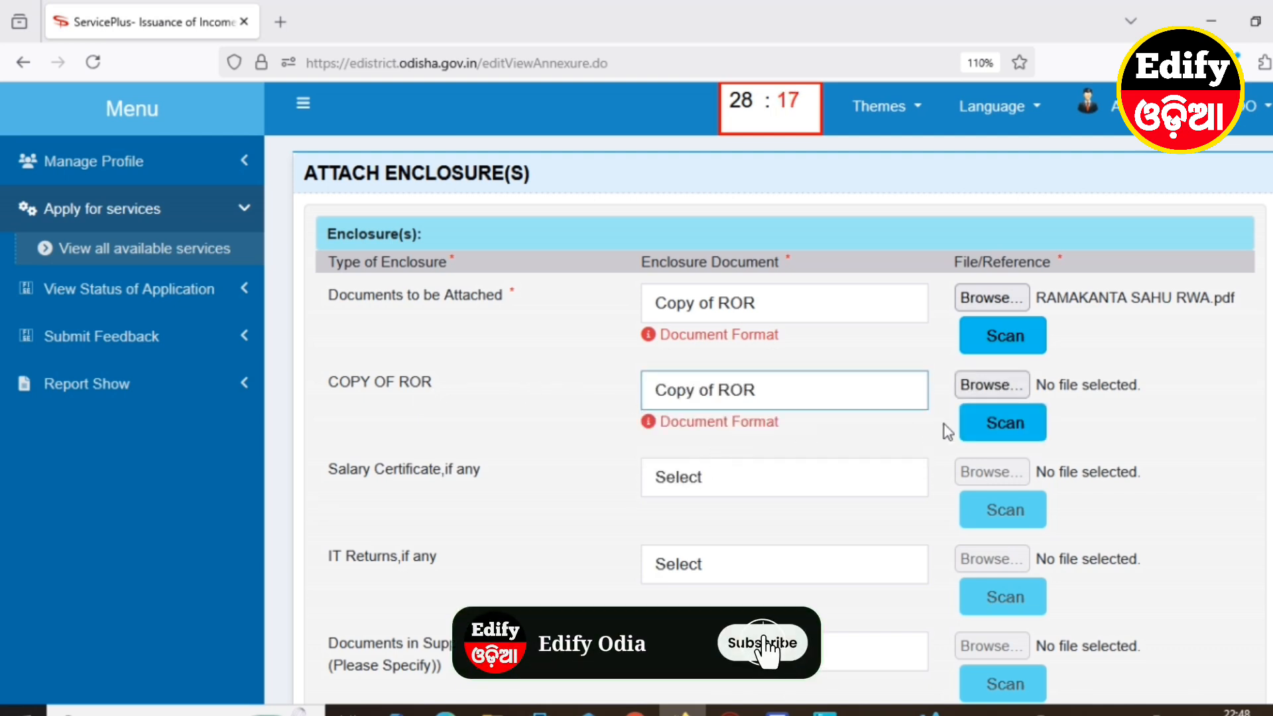
left_click(995, 390)
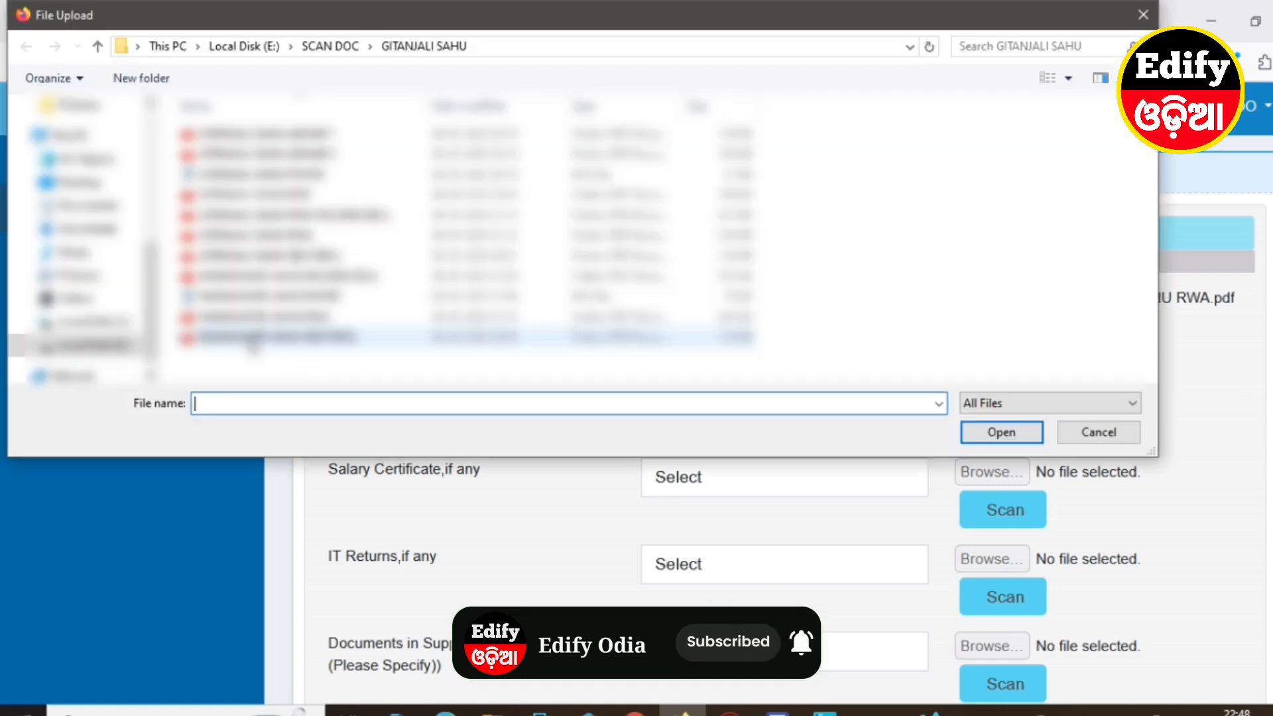
left_click(252, 337)
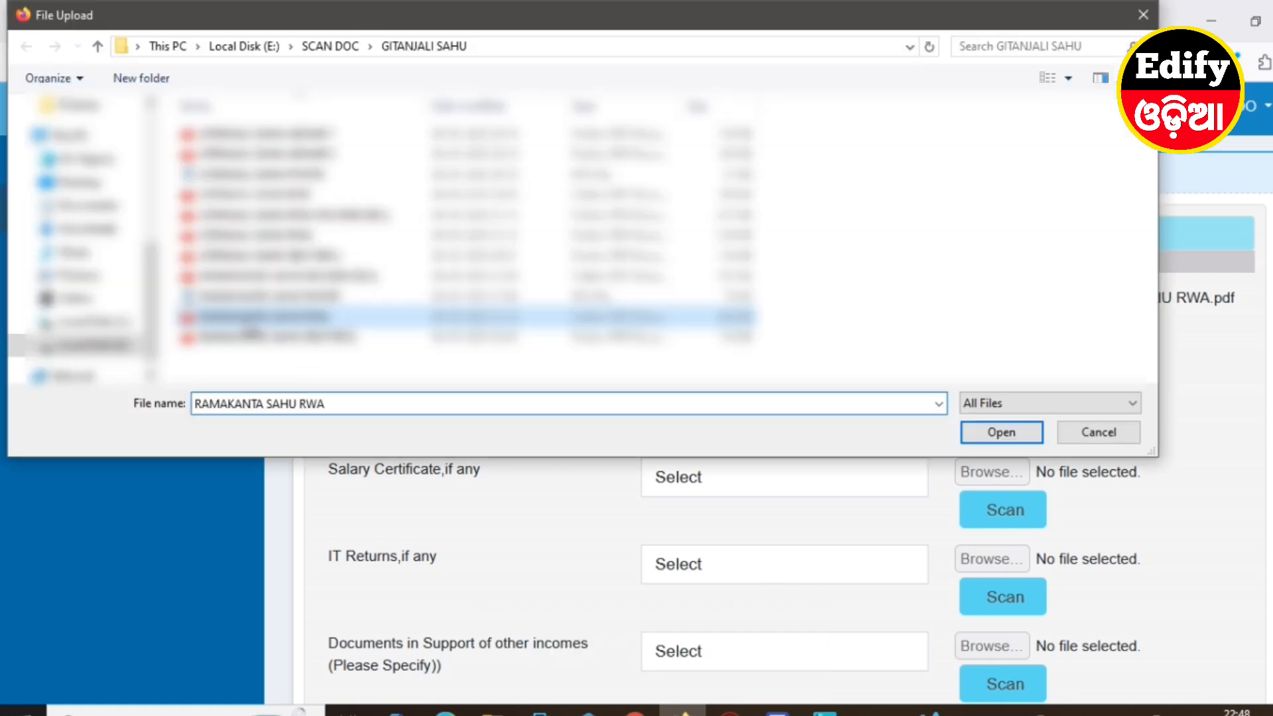
left_click(1001, 431)
scroll(657, 401, "down", 3)
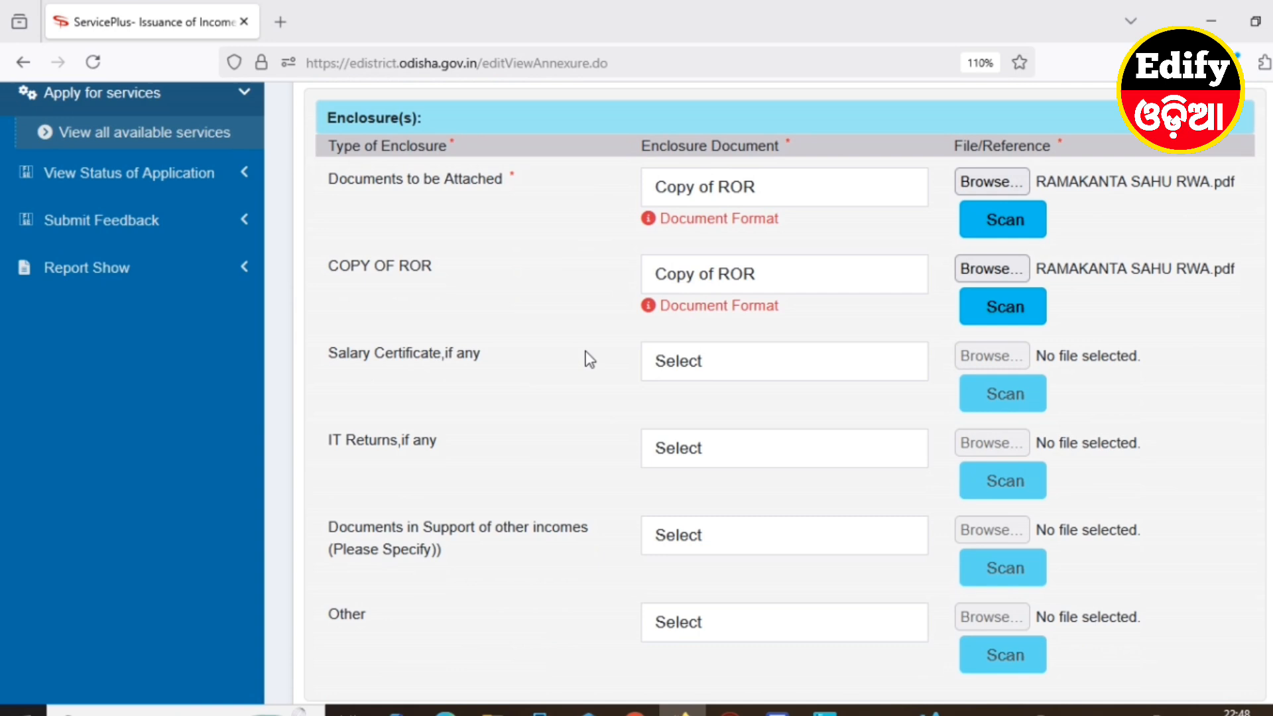
Step: Leave Salary Certificate empty and set the Other row to Other, named SELF DECLARATION
left_click(703, 364)
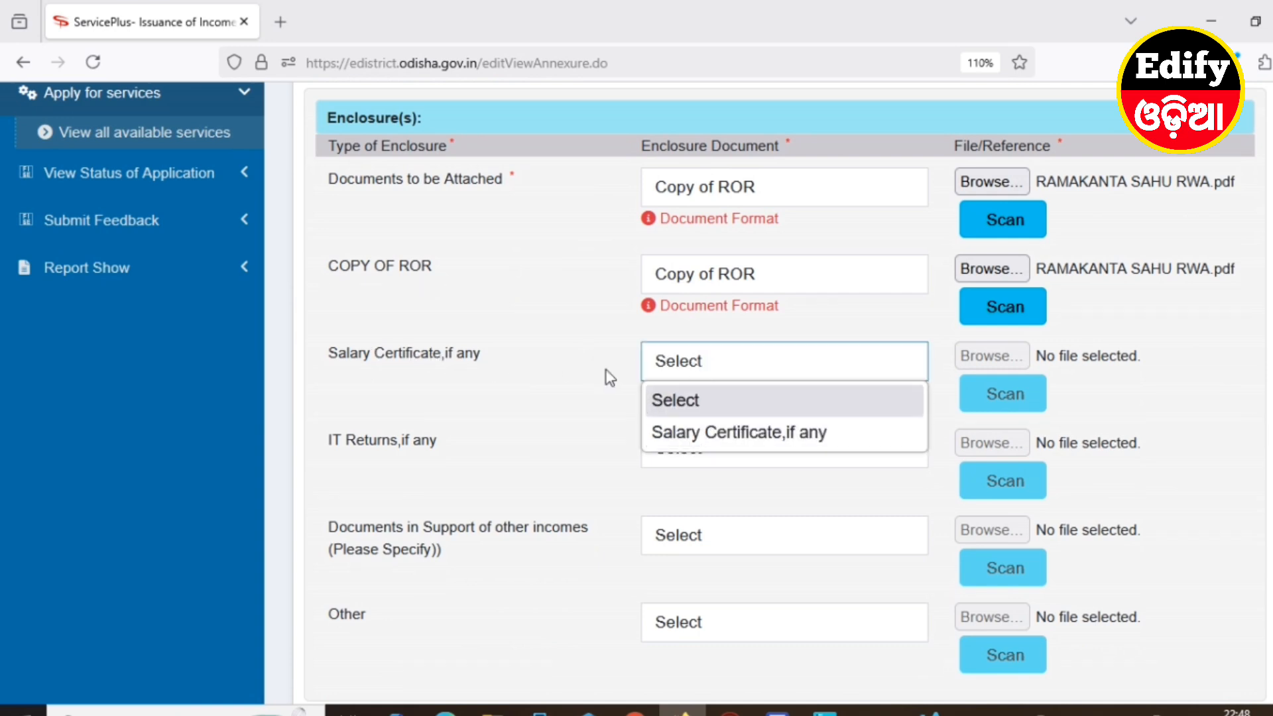
left_click(589, 378)
scroll(636, 474, "down", 3)
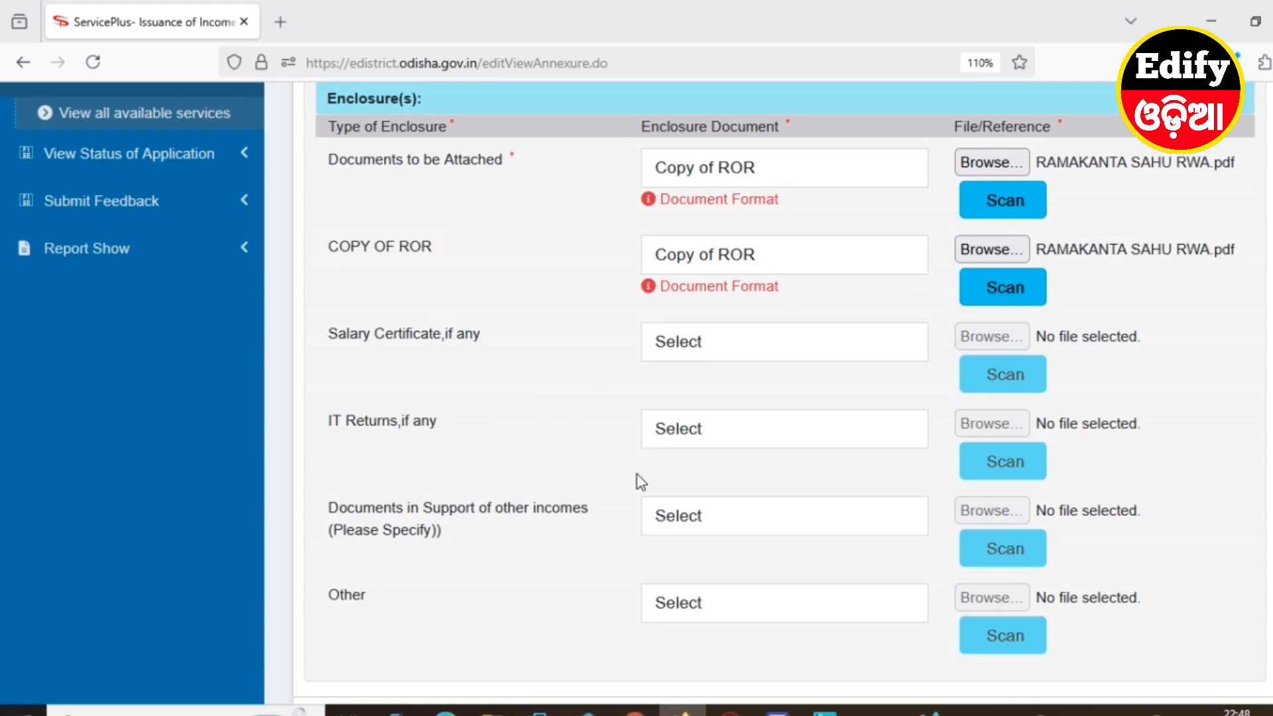
left_click(700, 392)
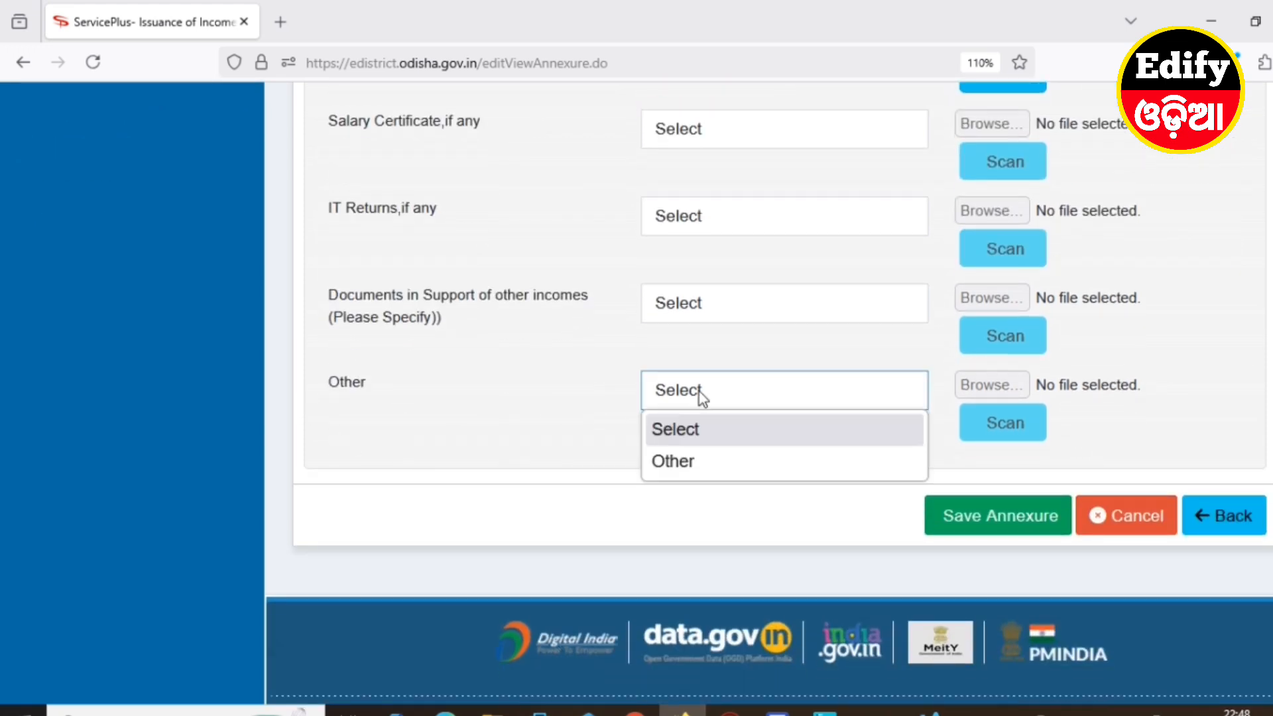
left_click(690, 465)
left_click(673, 447)
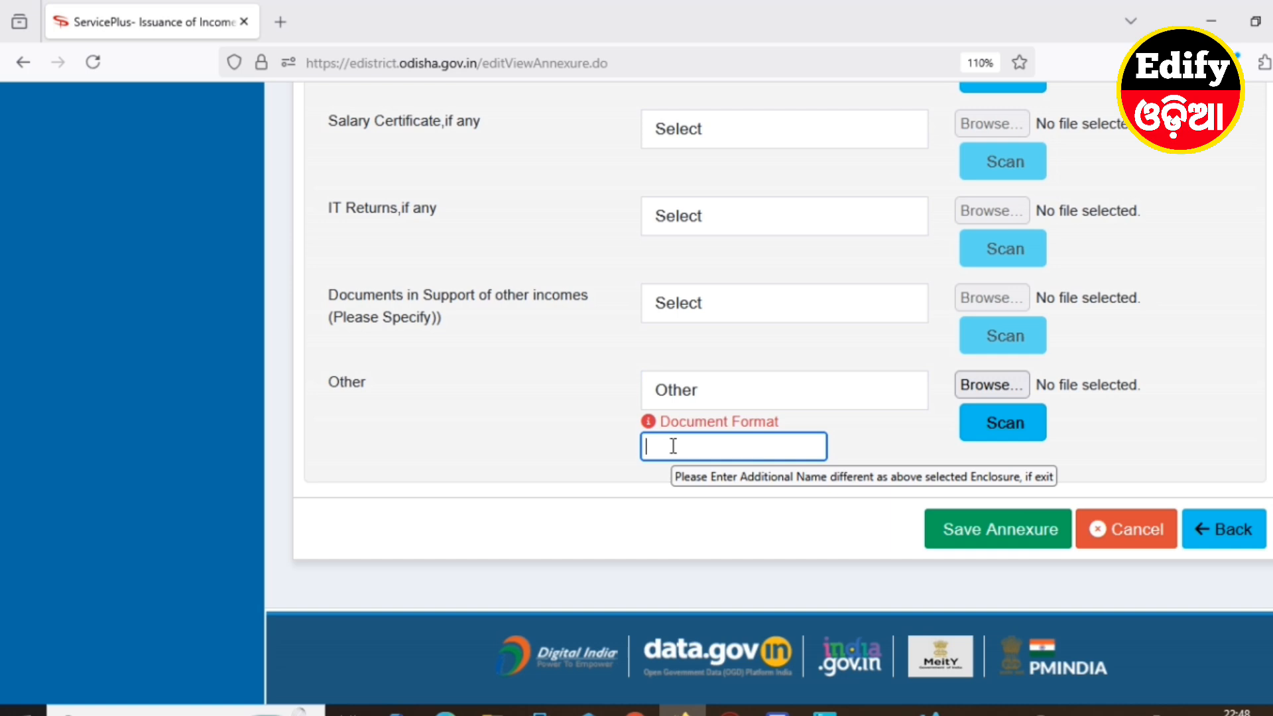
type("SELF")
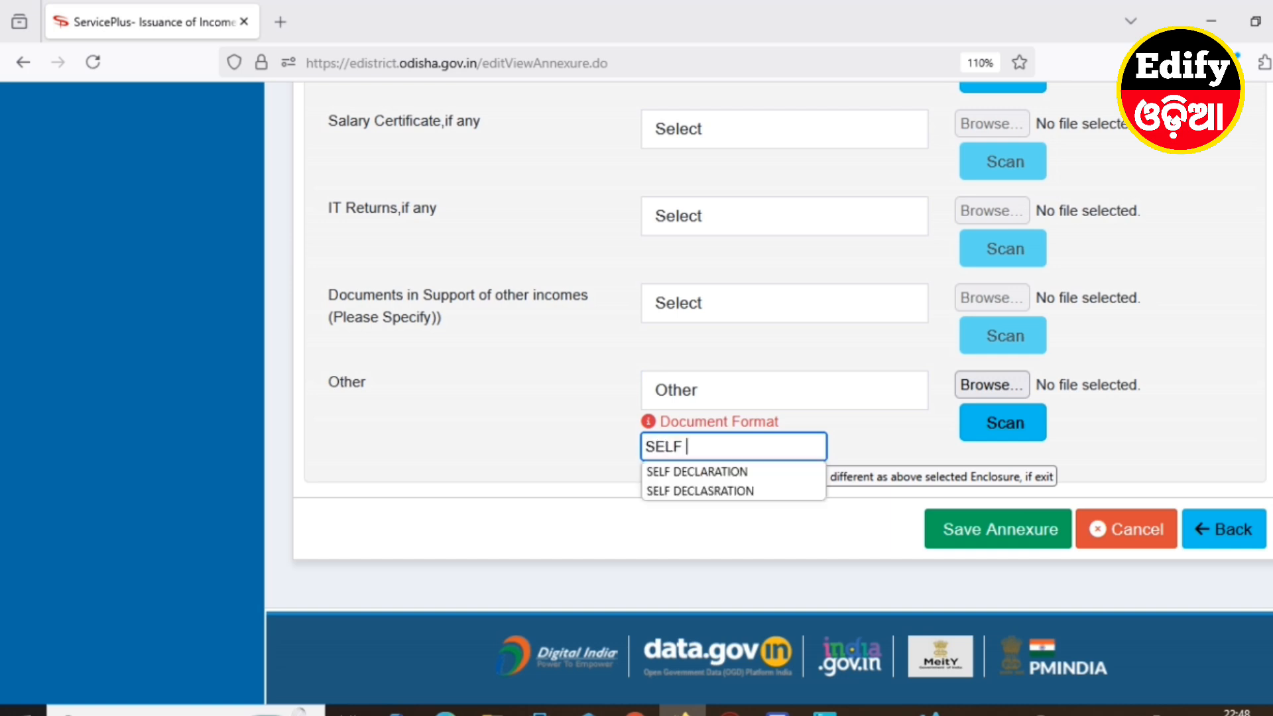
left_click(724, 471)
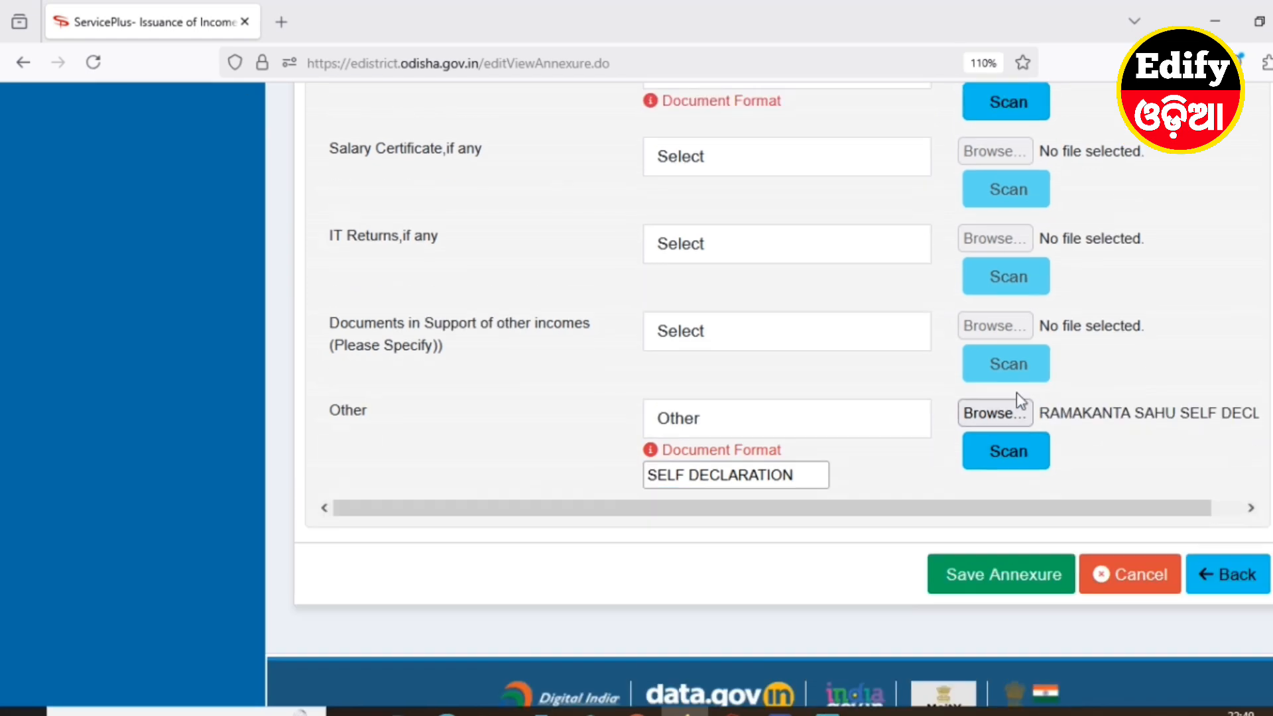
scroll(1016, 397, "down", 1)
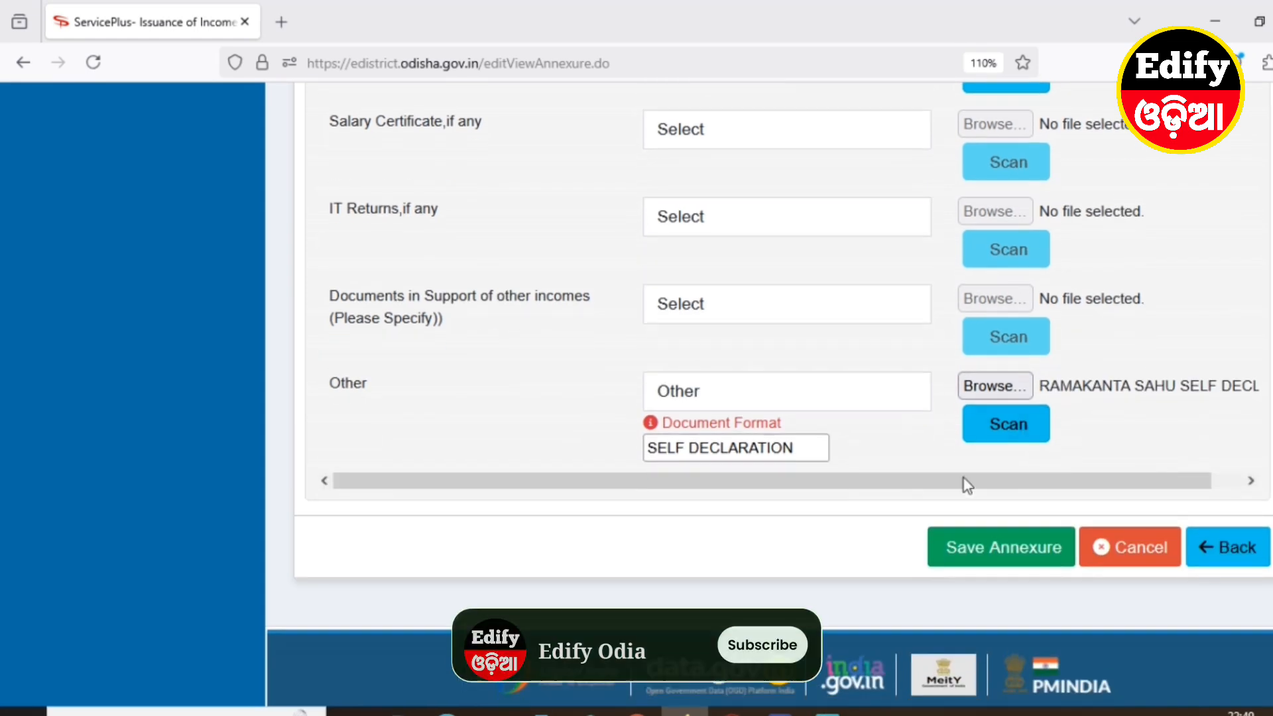
Step: Save the annexures so the review lists Copy of ROR twice and Other (SELF DECLARATION)
left_click(1000, 546)
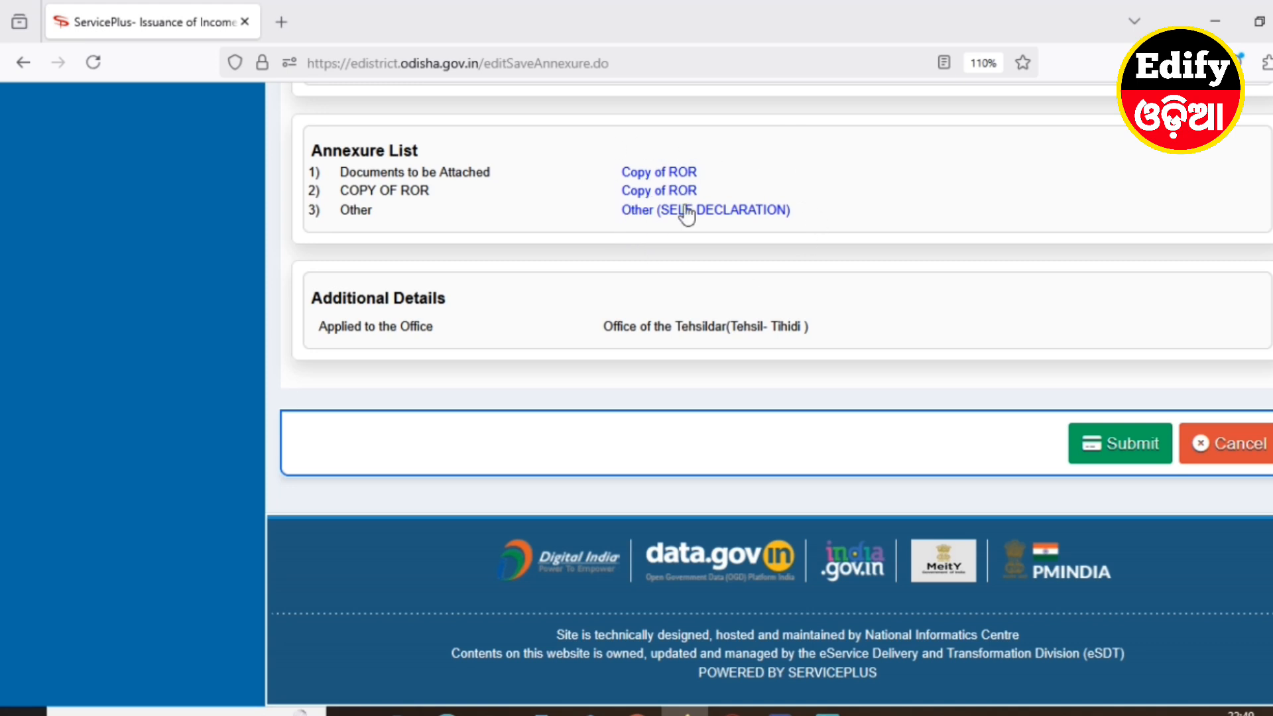
left_click(665, 178)
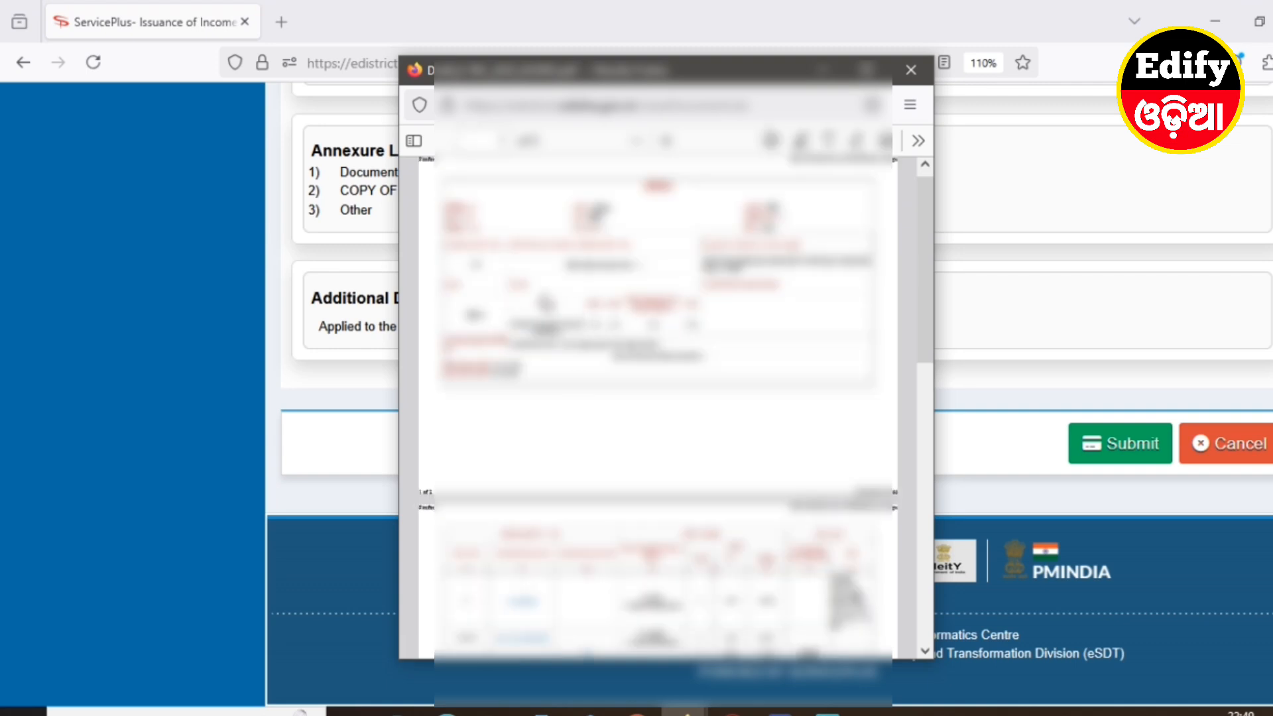
scroll(663, 312, "down", 8)
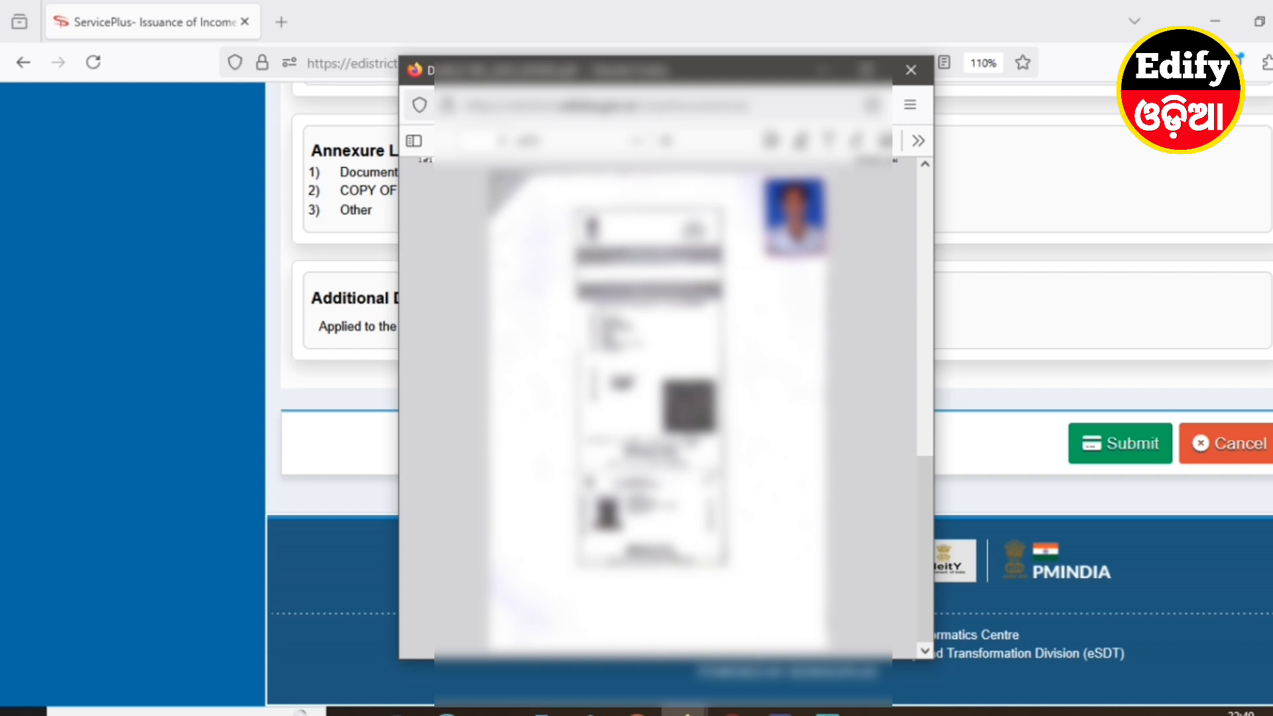
scroll(682, 435, "up", 10)
scroll(686, 436, "down", 3)
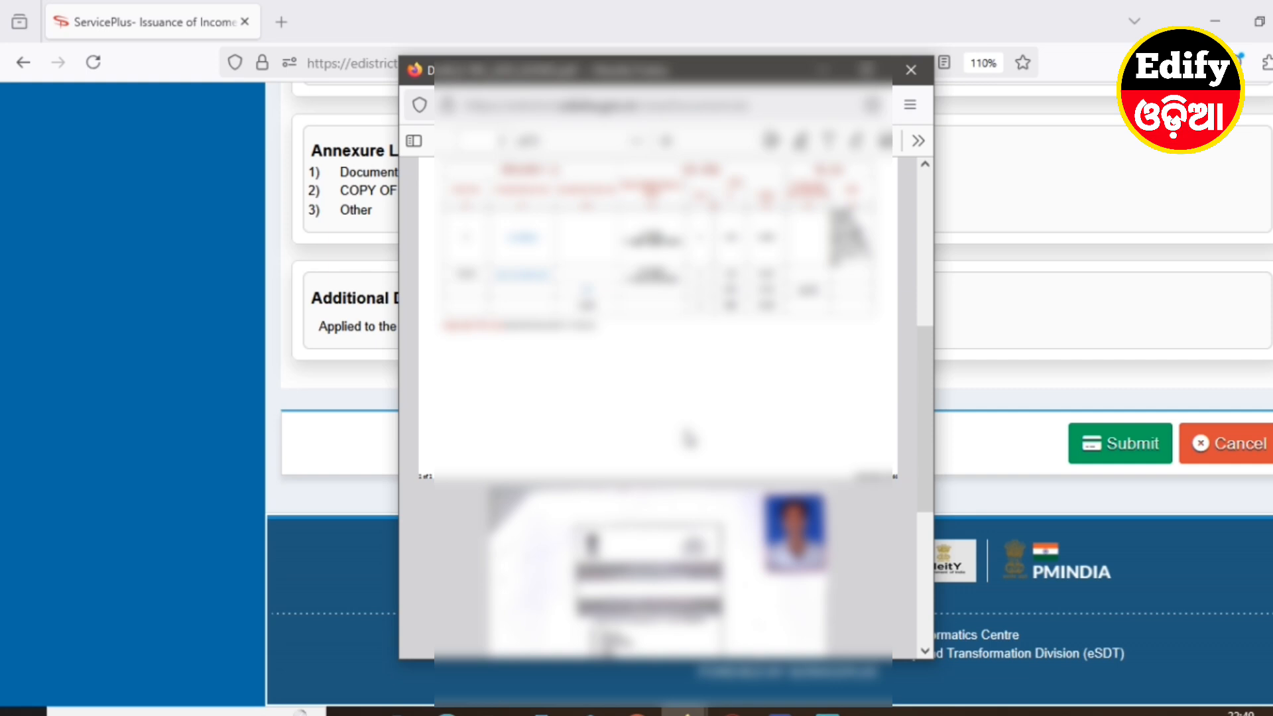
scroll(688, 437, "up", 5)
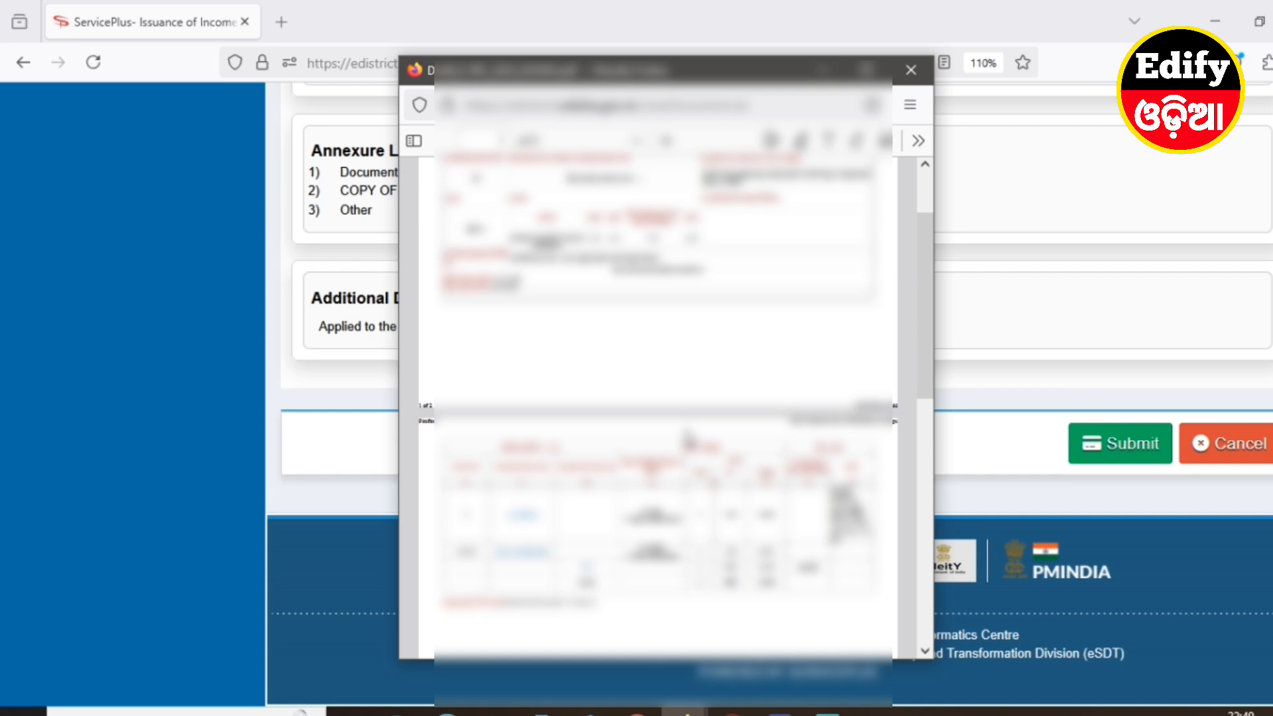
scroll(688, 439, "up", 3)
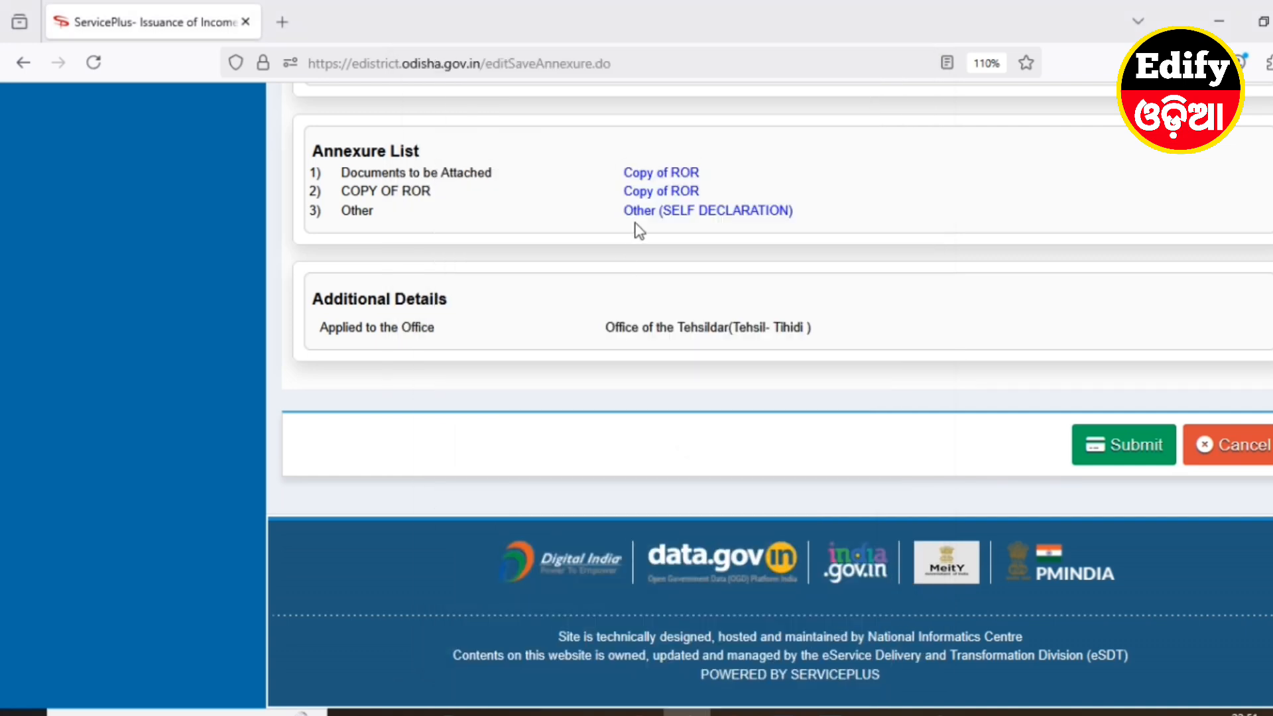
left_click(703, 215)
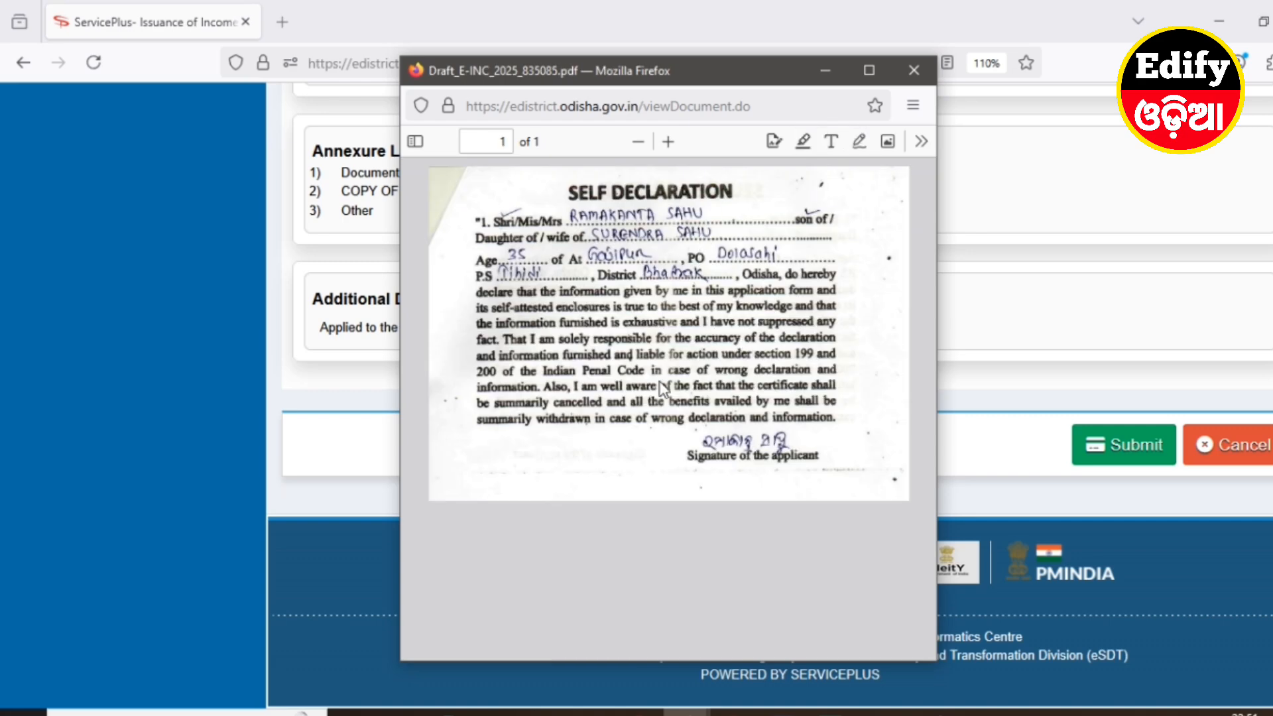
left_click(869, 70)
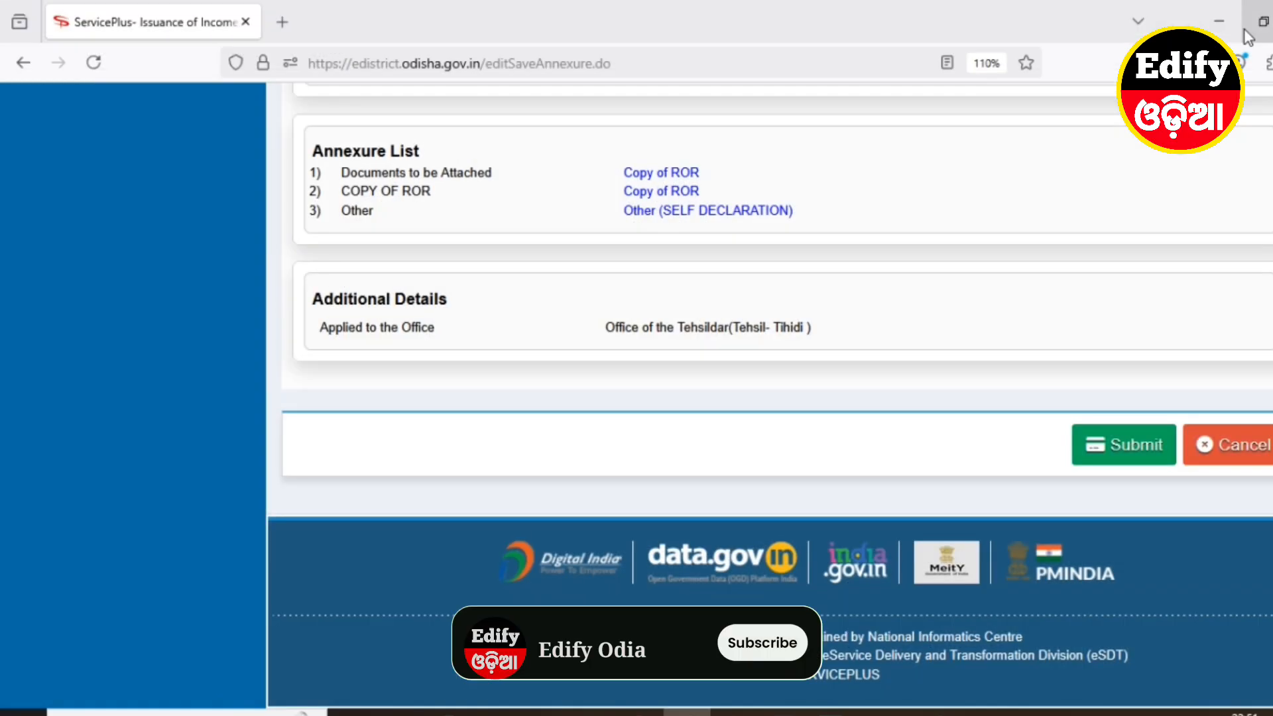
Step: Submit the application and review the Form No. I acknowledgement dated 07/05/2025, Place Gajipur
left_click(1122, 446)
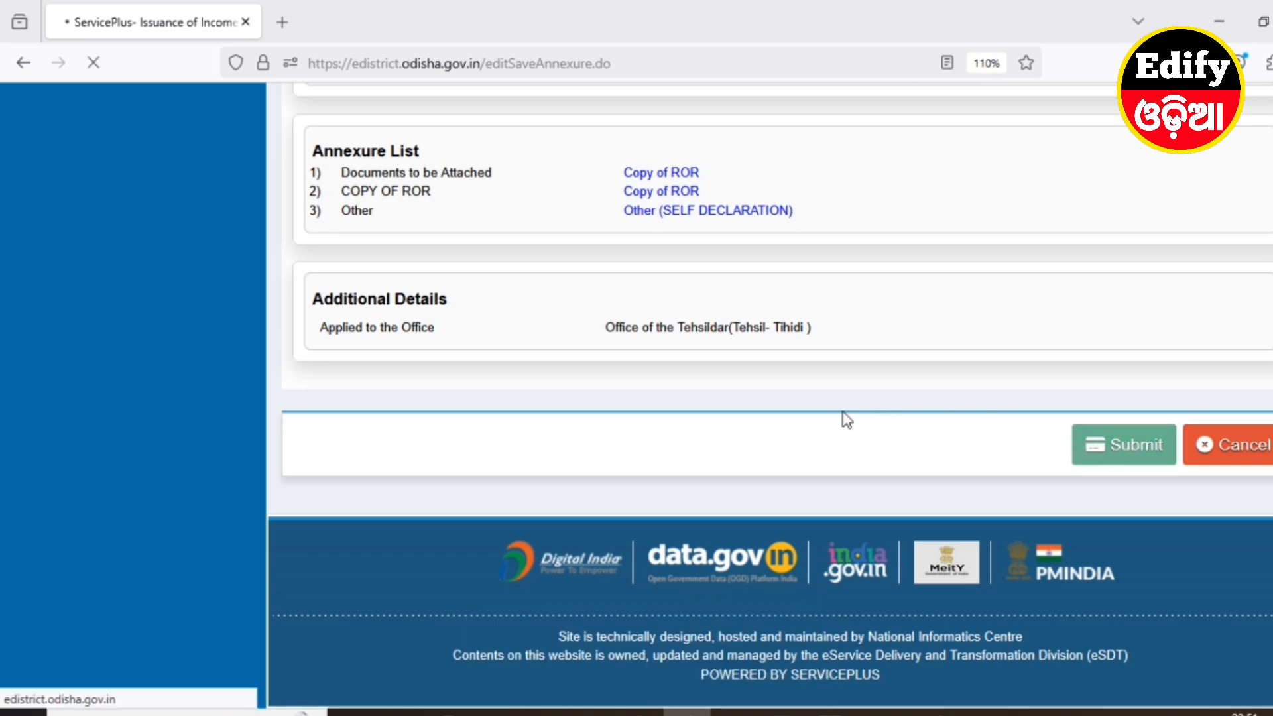
scroll(717, 522, "down", 1)
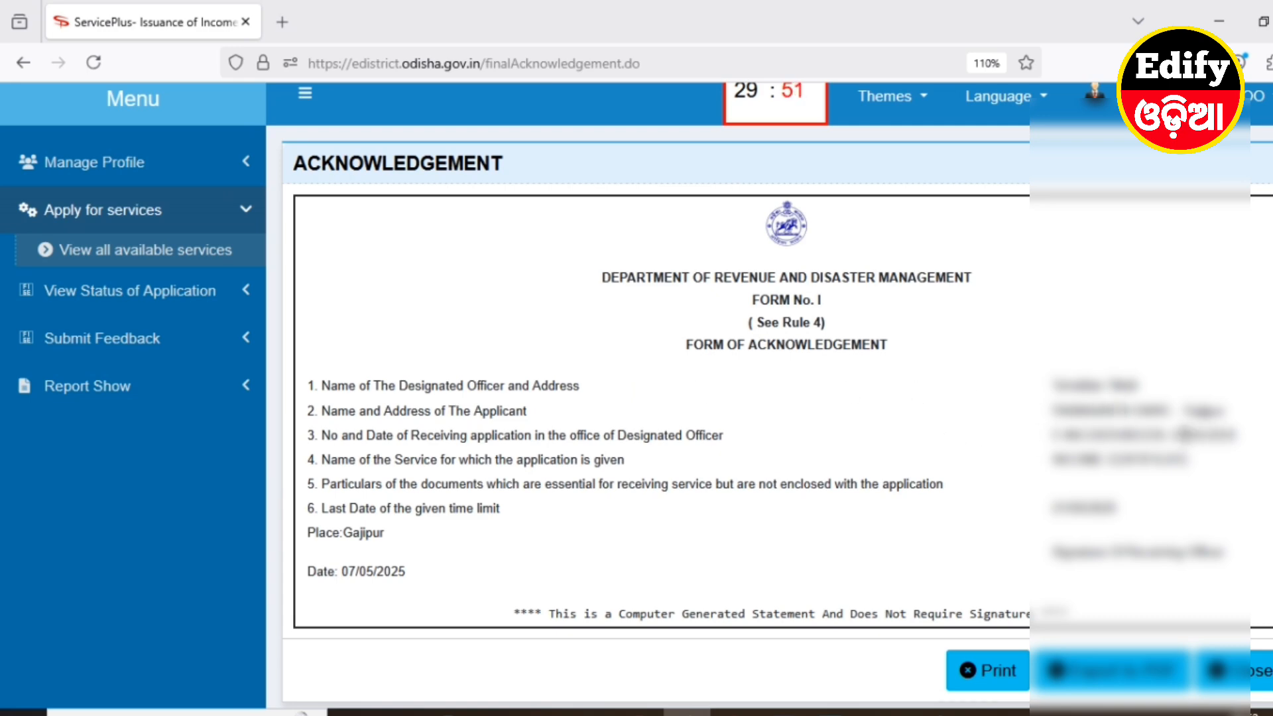
left_click_drag(1172, 436, 1235, 436)
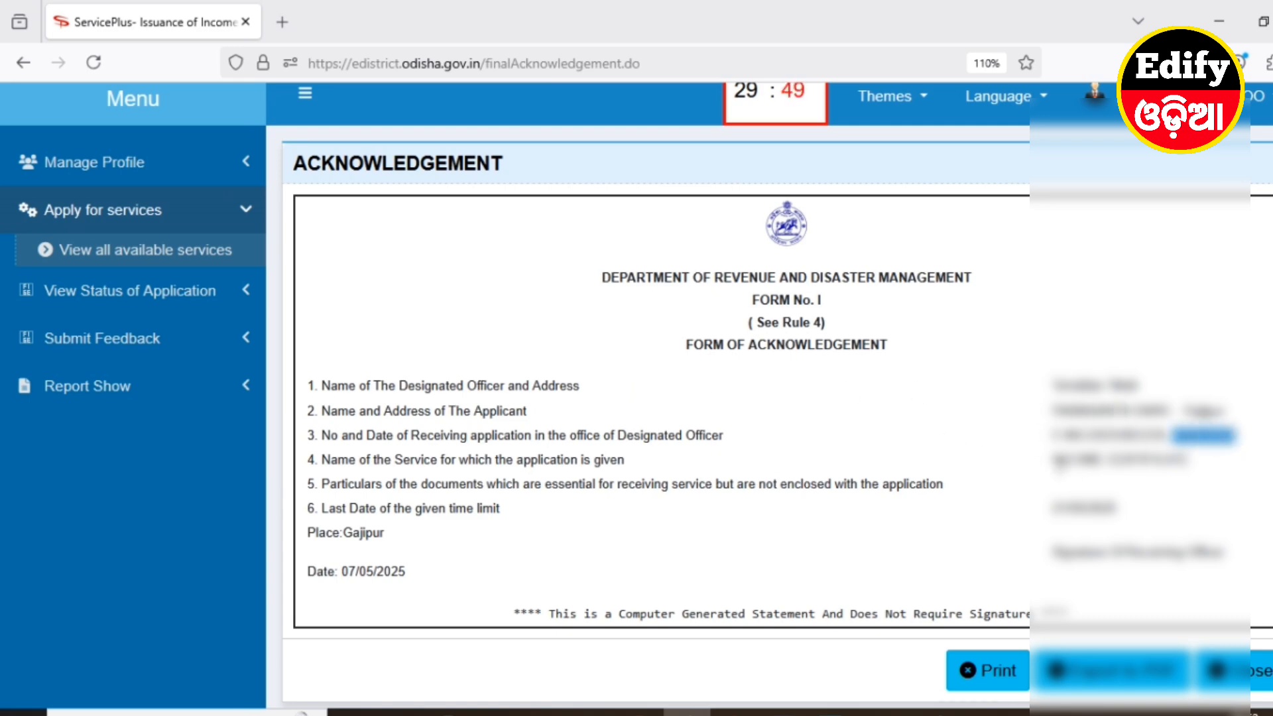
left_click(1043, 472)
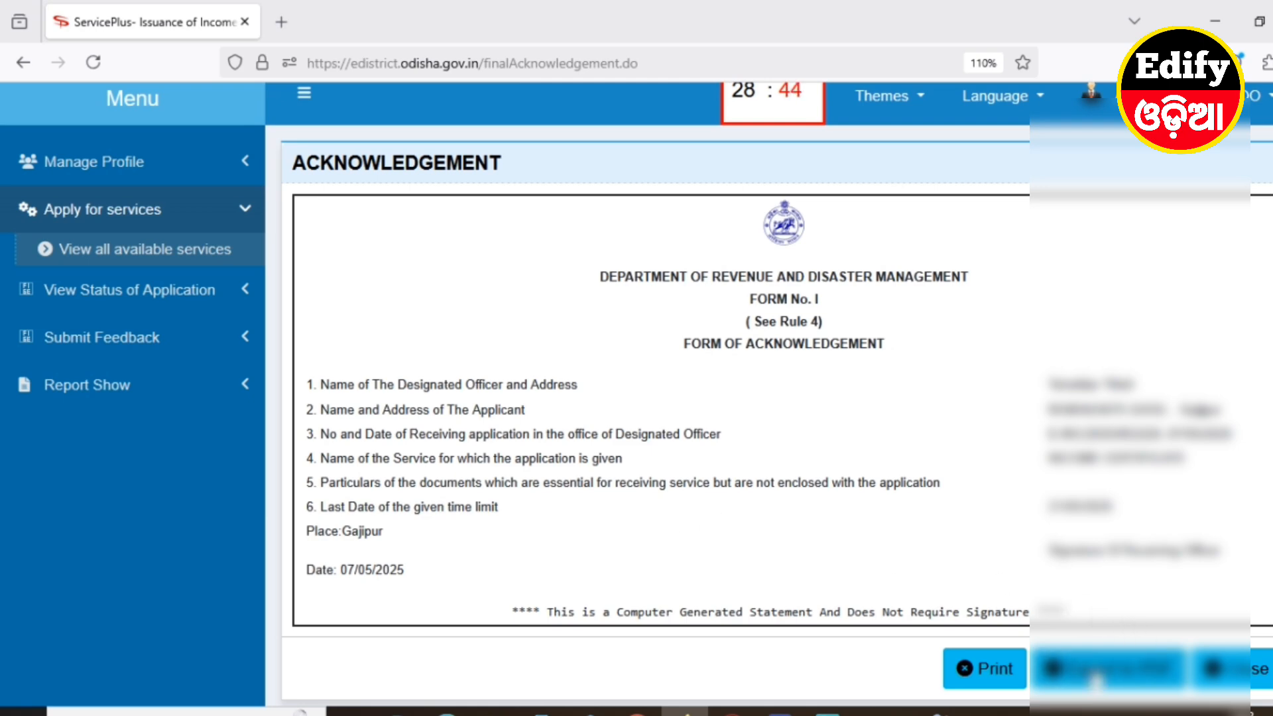
Step: Export the acknowledgement page as a PDF download
left_click(1120, 673)
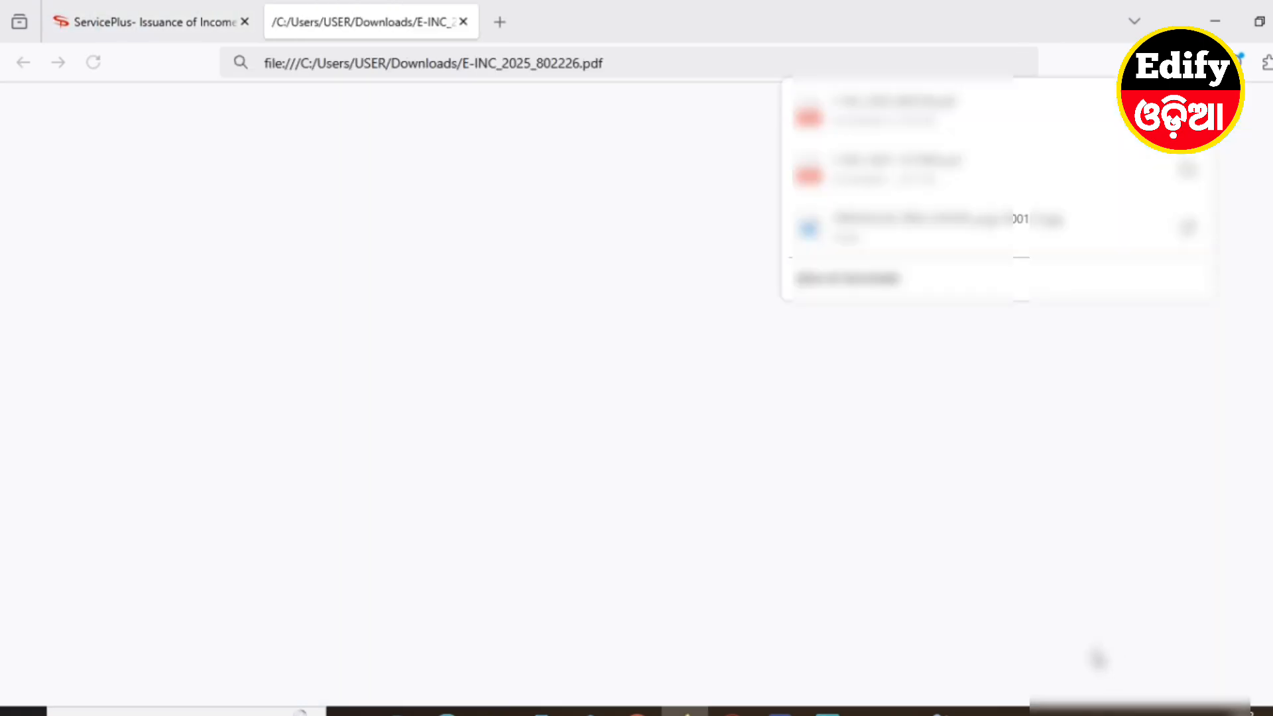